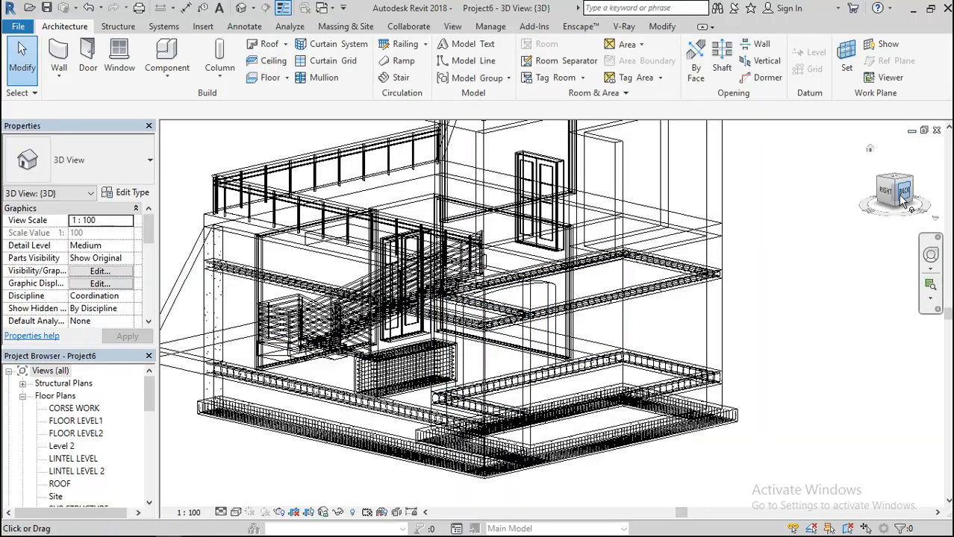
# - Open the Level 2 floor plan from the 3D view
pyautogui.moveTo(916, 189); pyautogui.dragTo(808, 202)
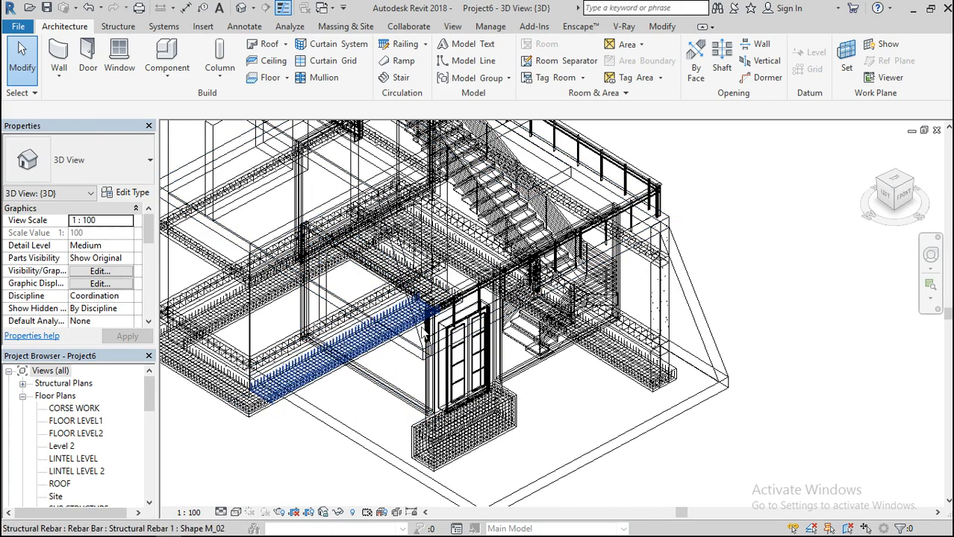
pyautogui.scroll(-1, 619, 295)
pyautogui.scroll(-1, 620, 295)
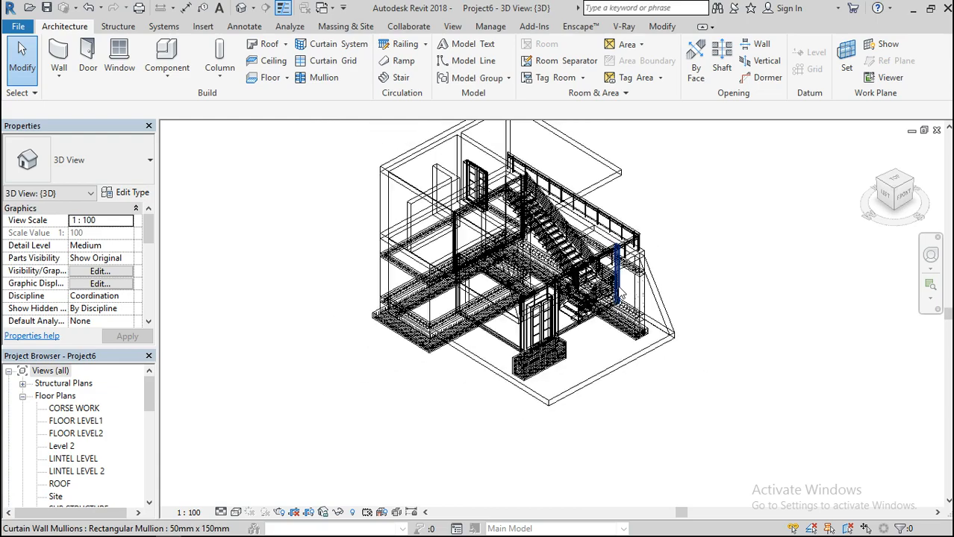
pyautogui.scroll(-1, 510, 270)
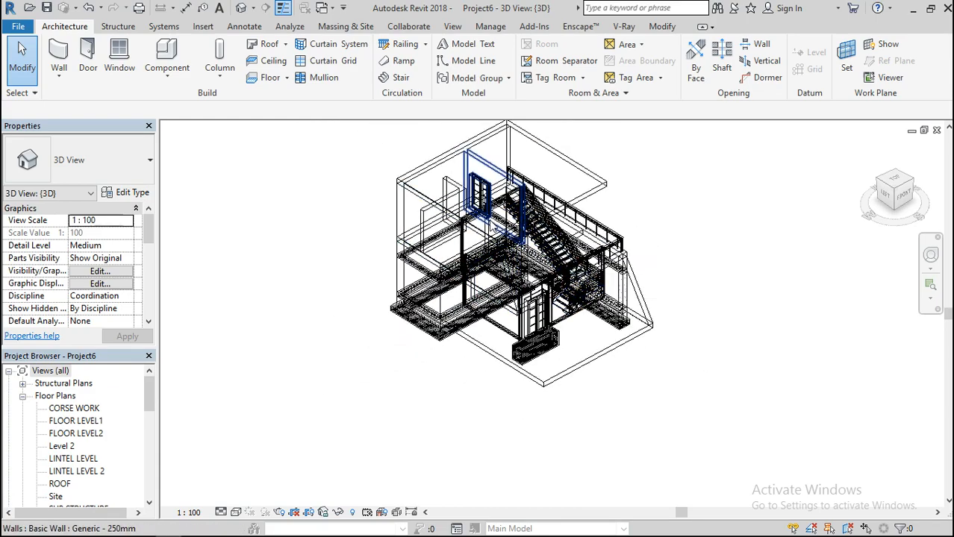
pyautogui.scroll(3, 490, 220)
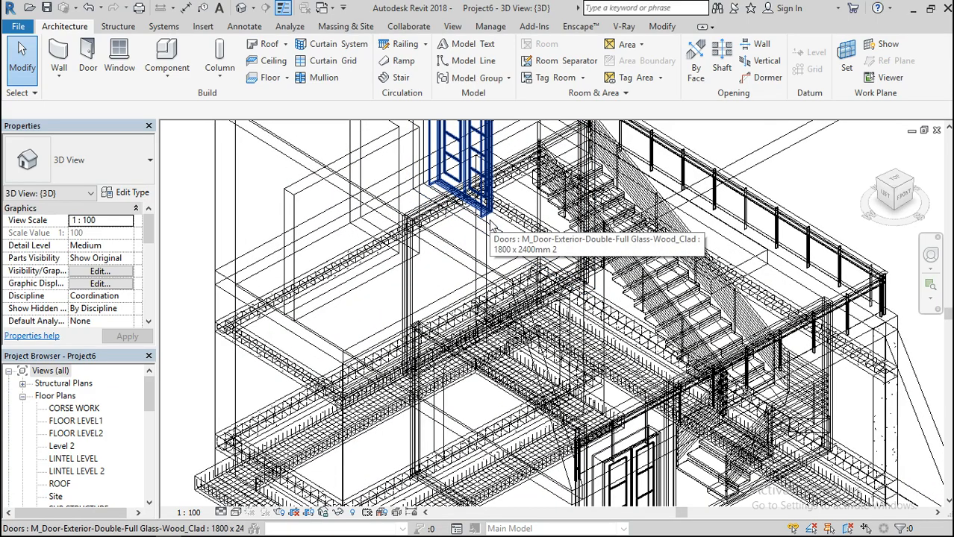
pyautogui.doubleClick(65, 447)
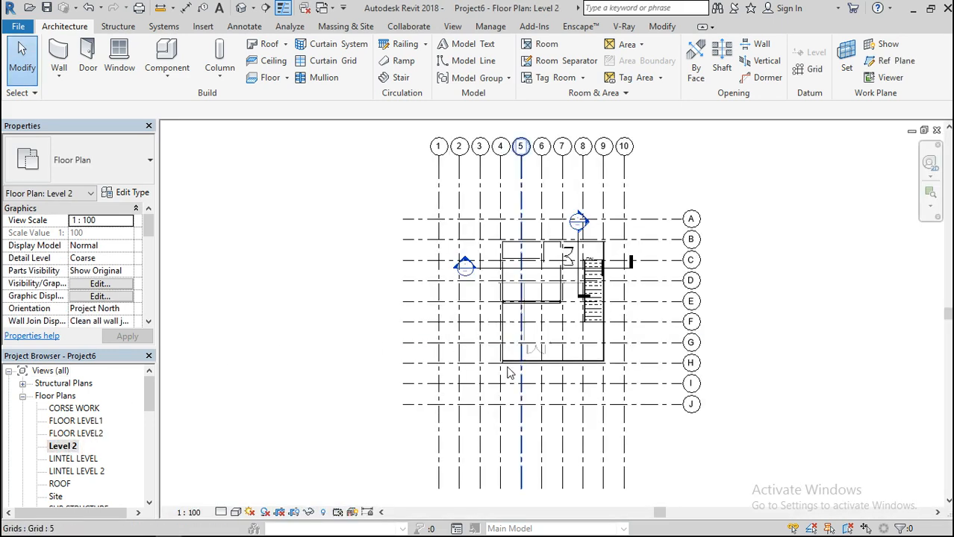
# - Delete both building section lines, Section 2 and Section 1, from the floor plan together with their views
pyautogui.scroll(3, 601, 303)
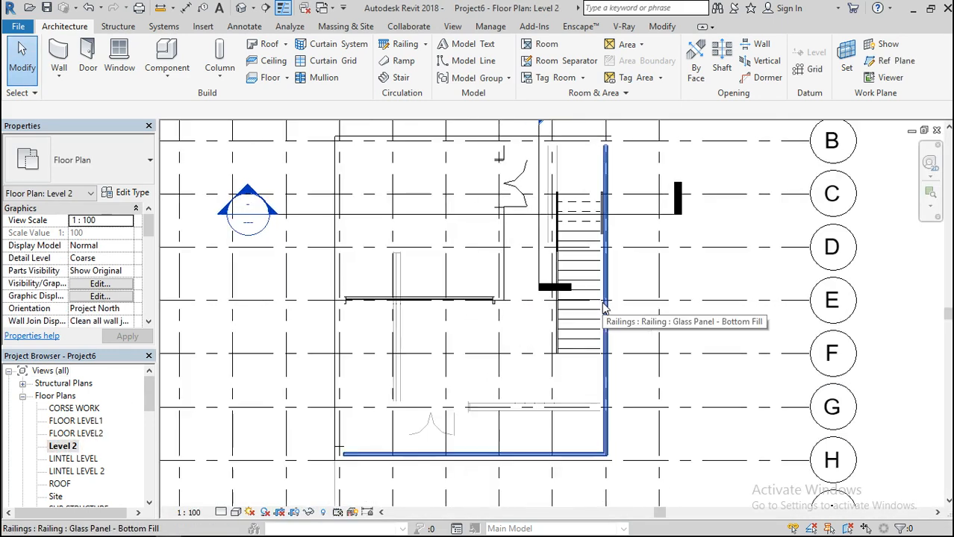
pyautogui.click(316, 220)
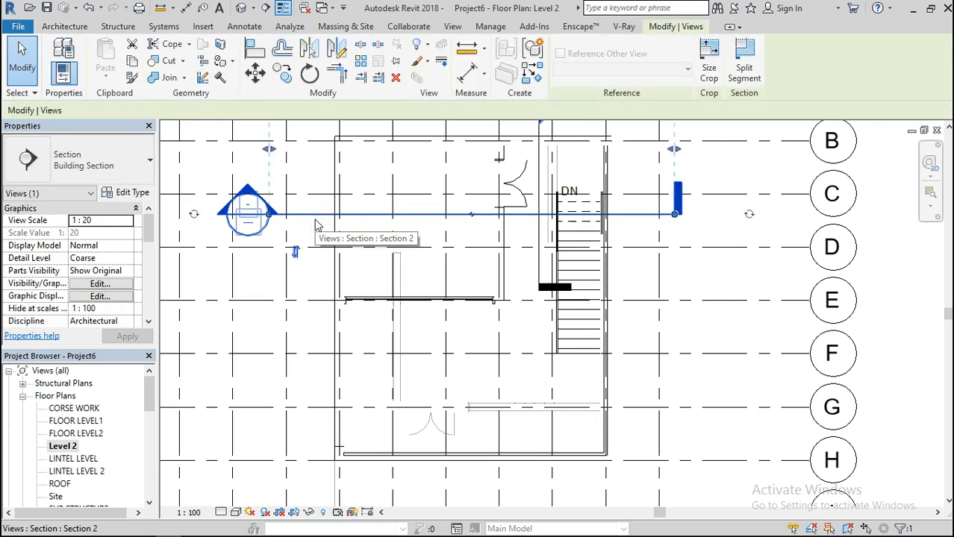
pyautogui.press('Delete')
pyautogui.click(530, 324)
pyautogui.scroll(-3, 543, 243)
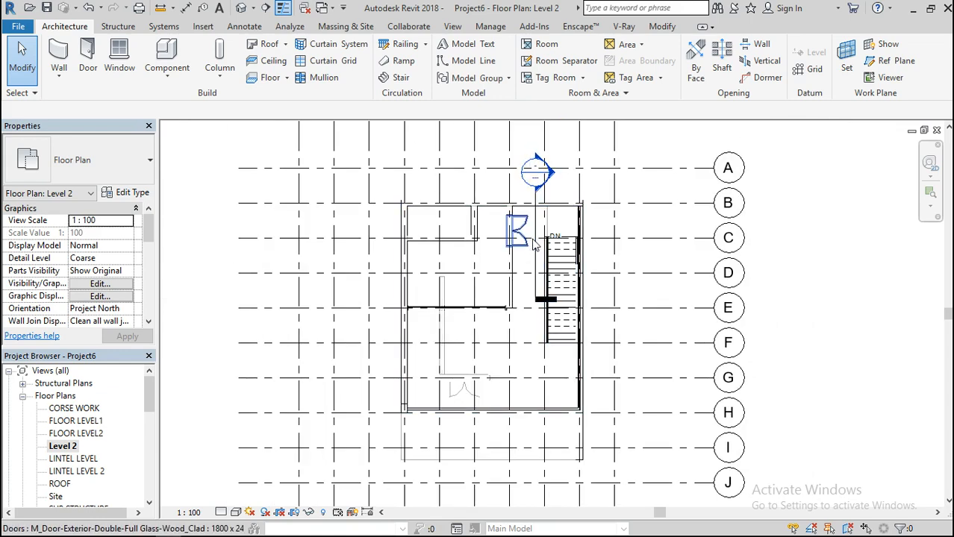
pyautogui.click(534, 241)
pyautogui.press('Delete')
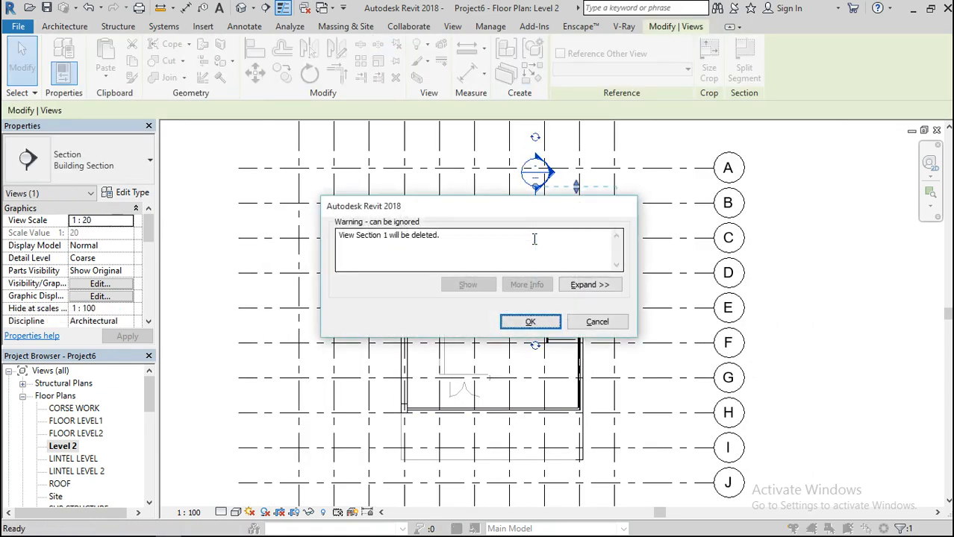
pyautogui.click(529, 323)
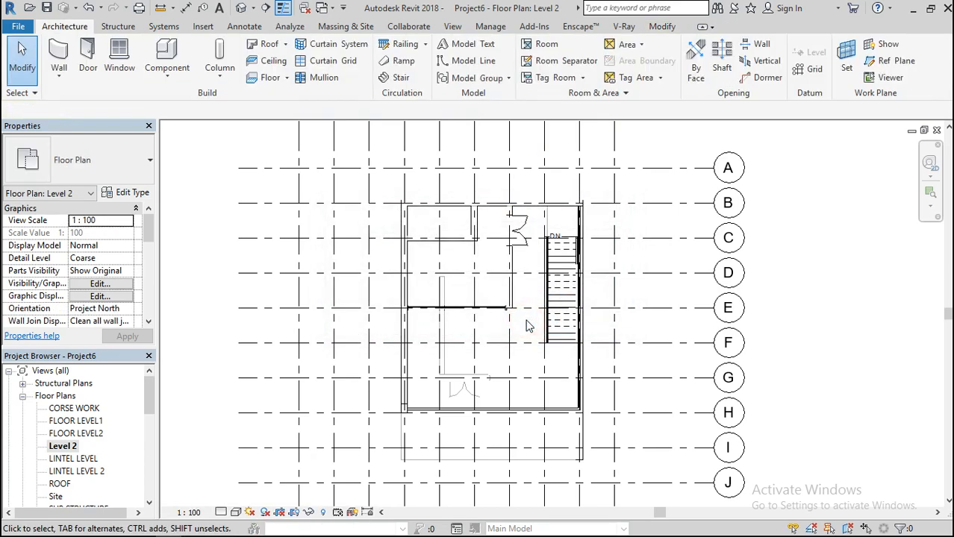
# - Enable smooth lines with anti-aliasing in the floor plan's graphic display options
pyautogui.scroll(5, 427, 307)
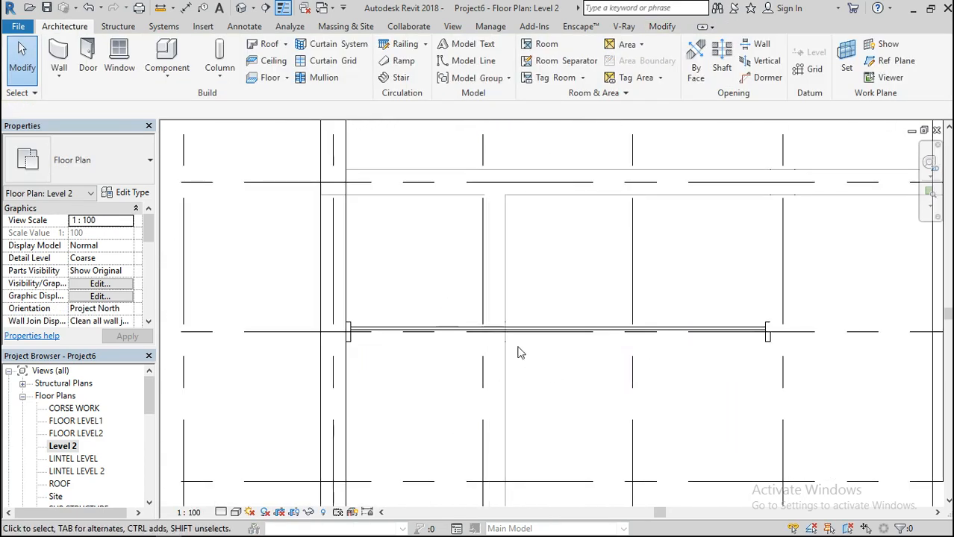
pyautogui.scroll(-4, 489, 328)
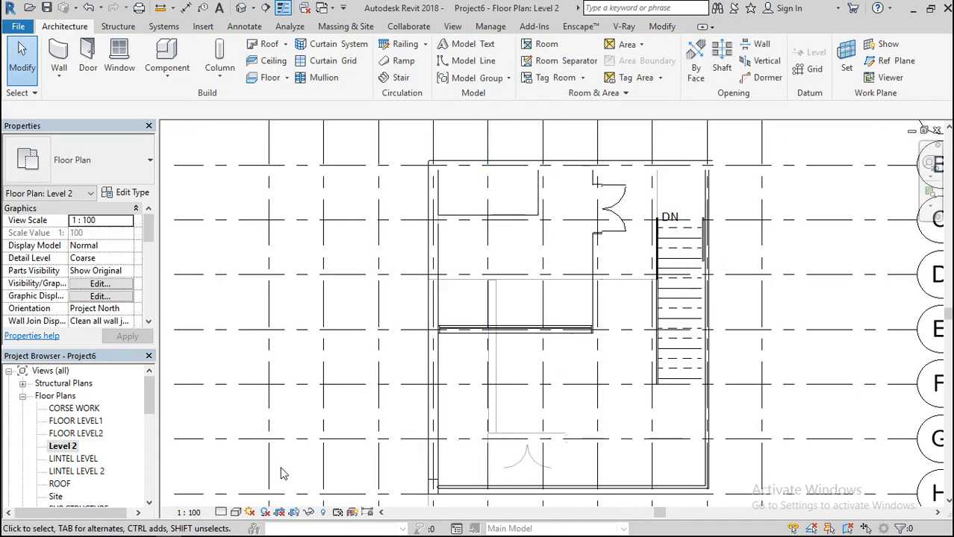
pyautogui.click(235, 513)
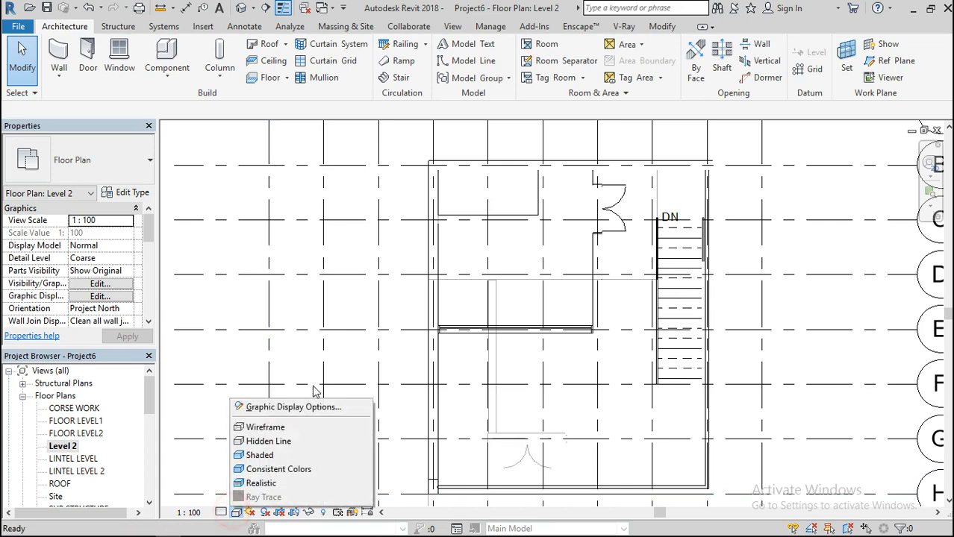
pyautogui.click(306, 407)
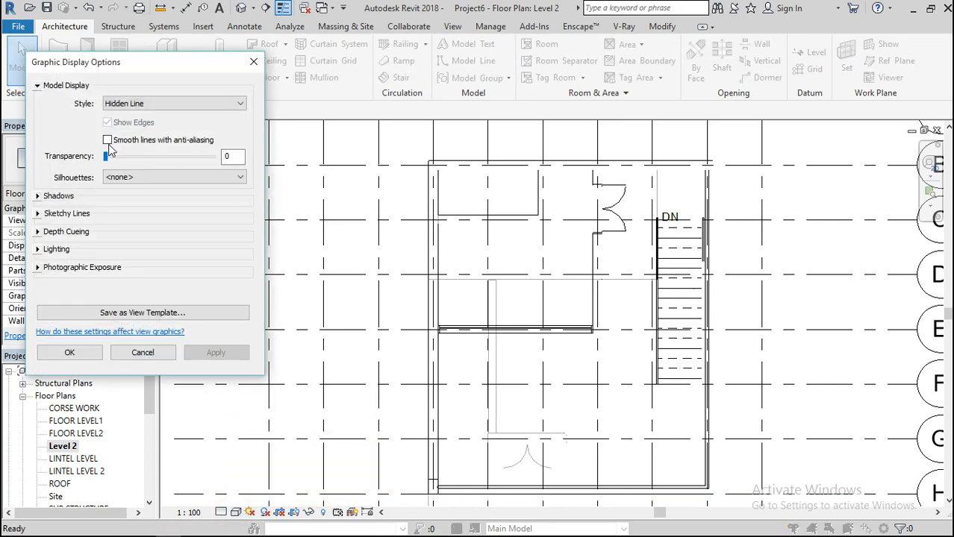
pyautogui.click(107, 139)
pyautogui.click(59, 357)
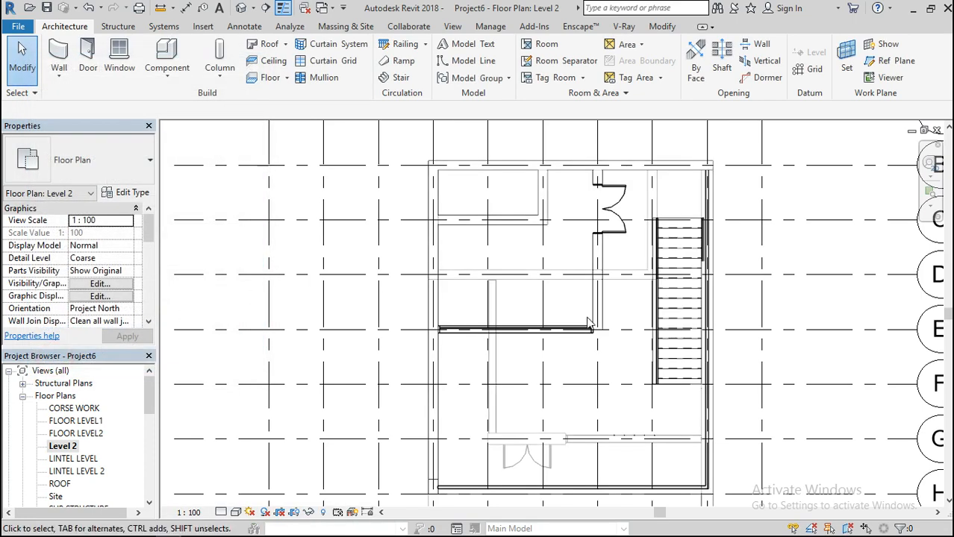
pyautogui.scroll(-2, 458, 489)
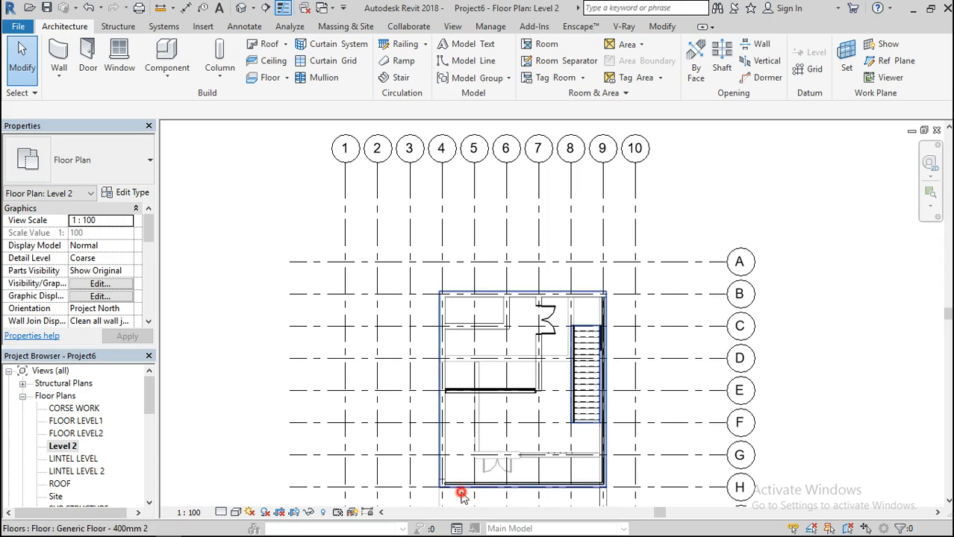
pyautogui.click(462, 494)
pyautogui.scroll(-3, 528, 198)
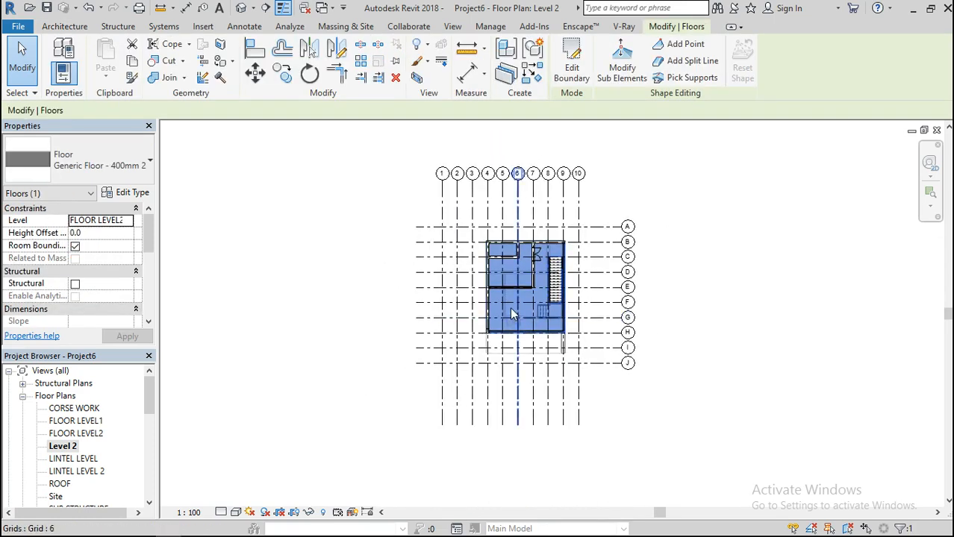
pyautogui.scroll(6, 510, 306)
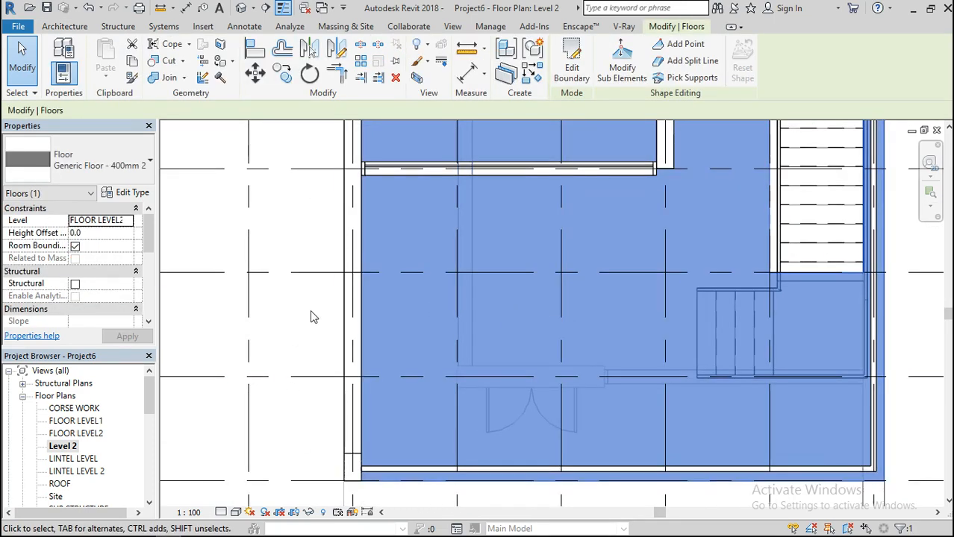
pyautogui.click(312, 315)
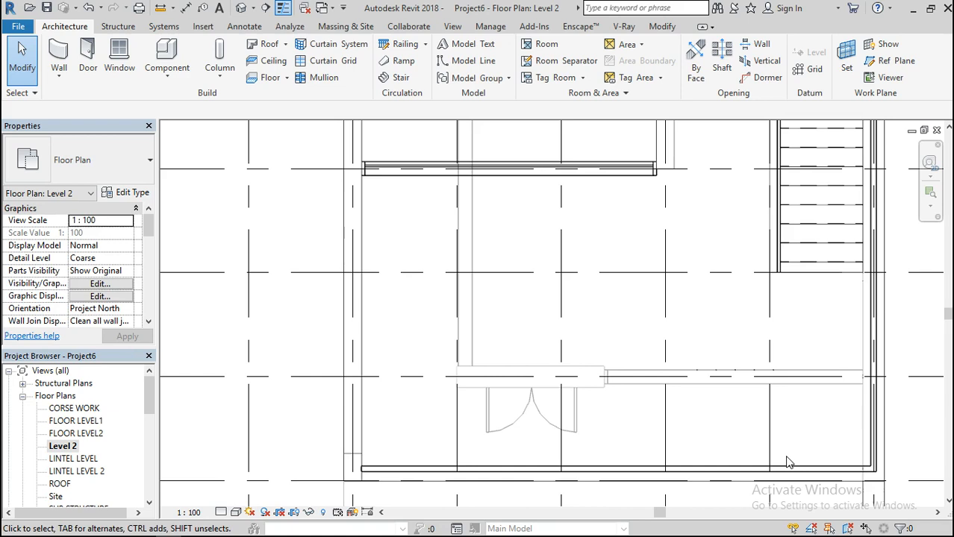
pyautogui.moveTo(810, 535)
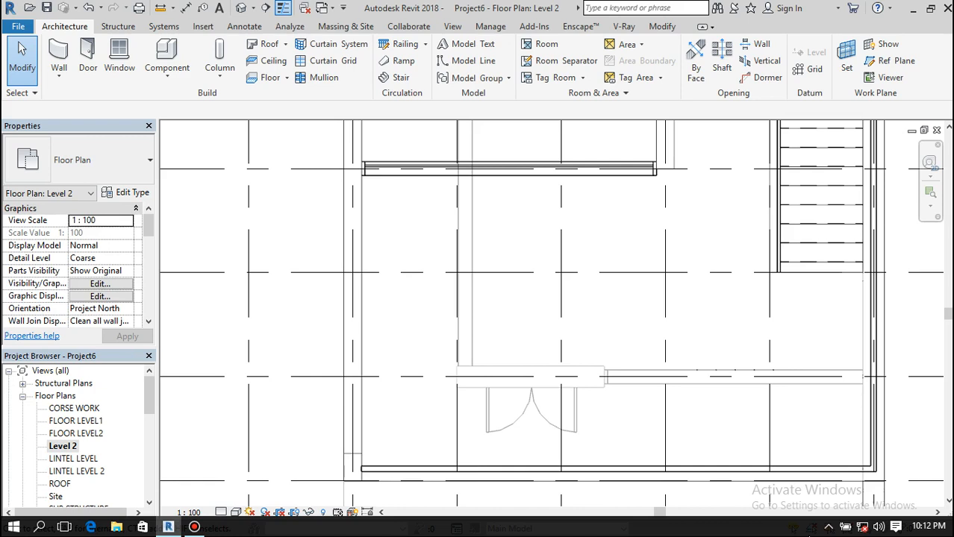
pyautogui.click(565, 225)
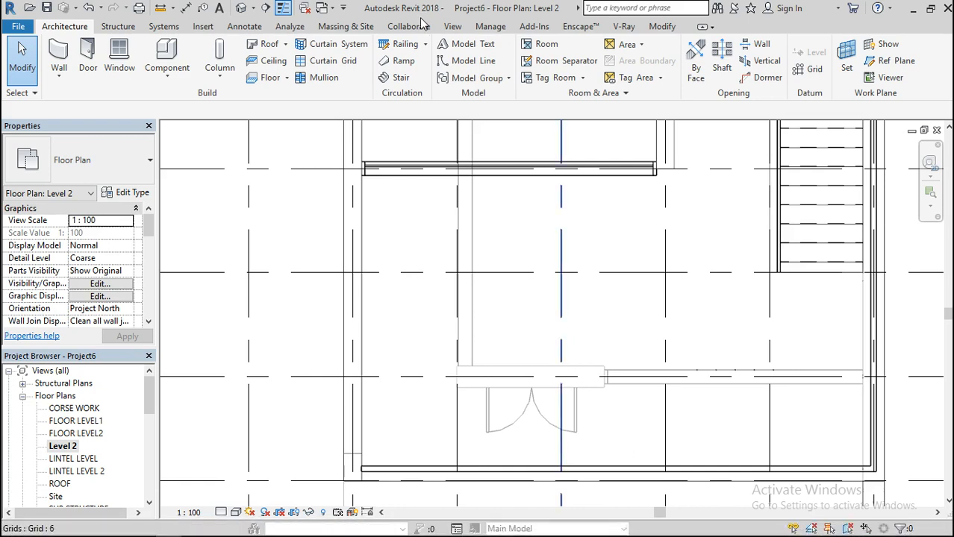
pyautogui.click(166, 29)
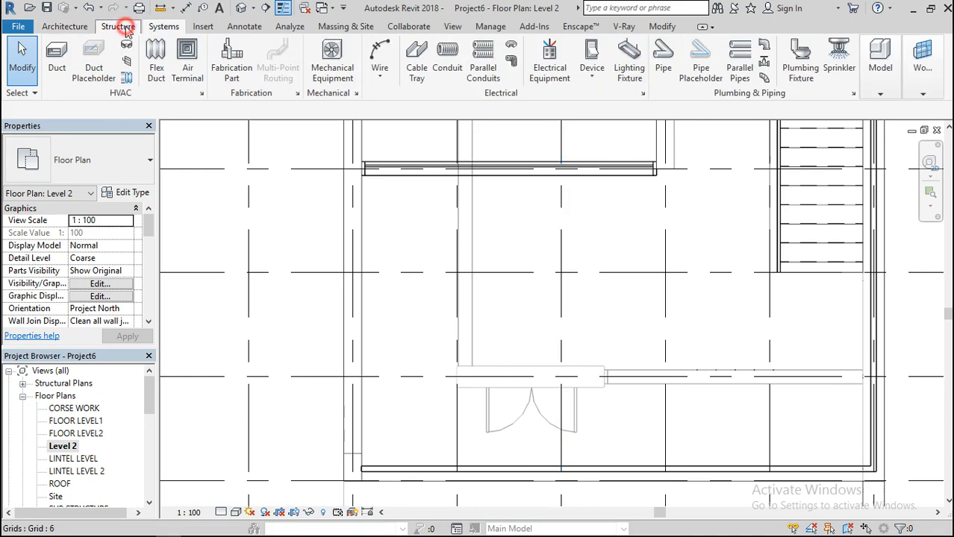
pyautogui.click(127, 30)
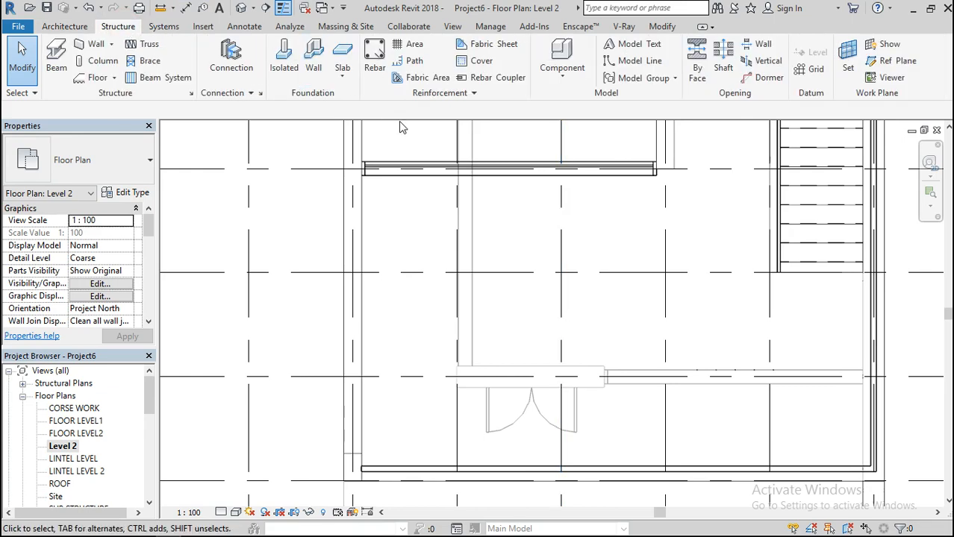
pyautogui.click(415, 47)
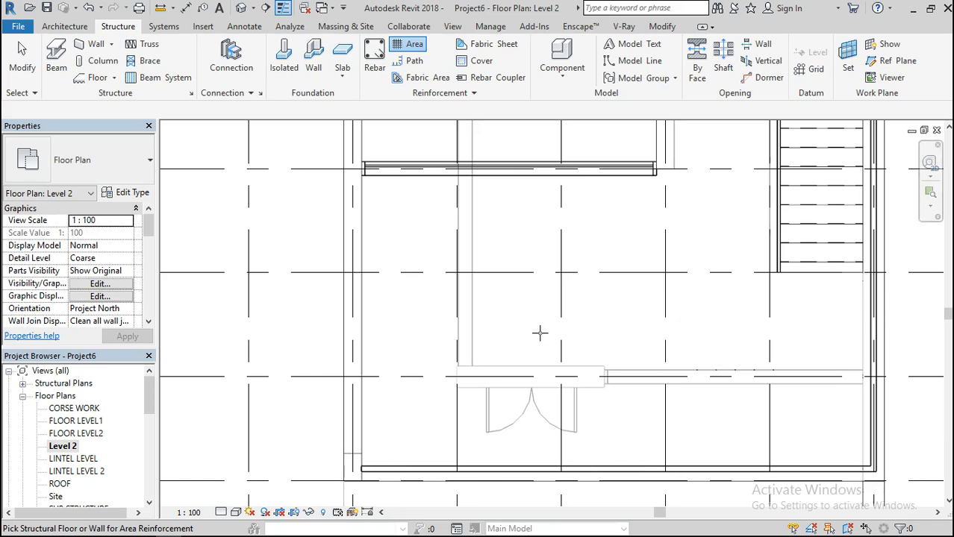
pyautogui.press('Escape')
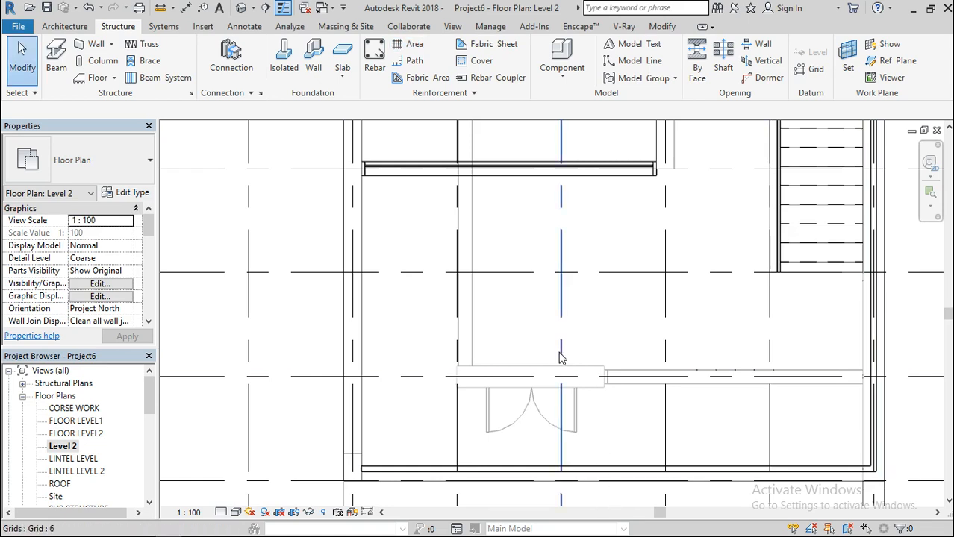
# - Set the Generic Floor - 400mm 2 on FLOOR LEVEL2 as structural and apply the change
pyautogui.scroll(-2, 478, 280)
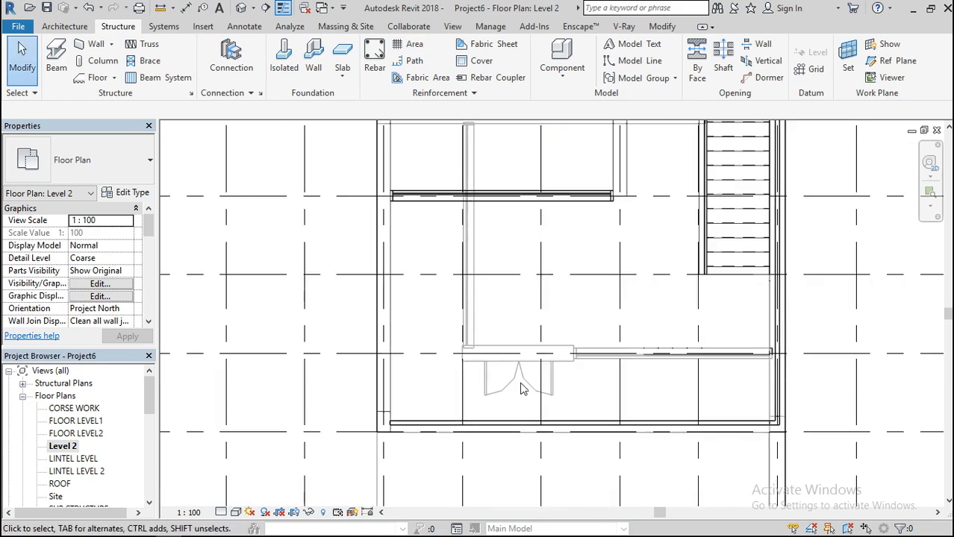
pyautogui.click(525, 439)
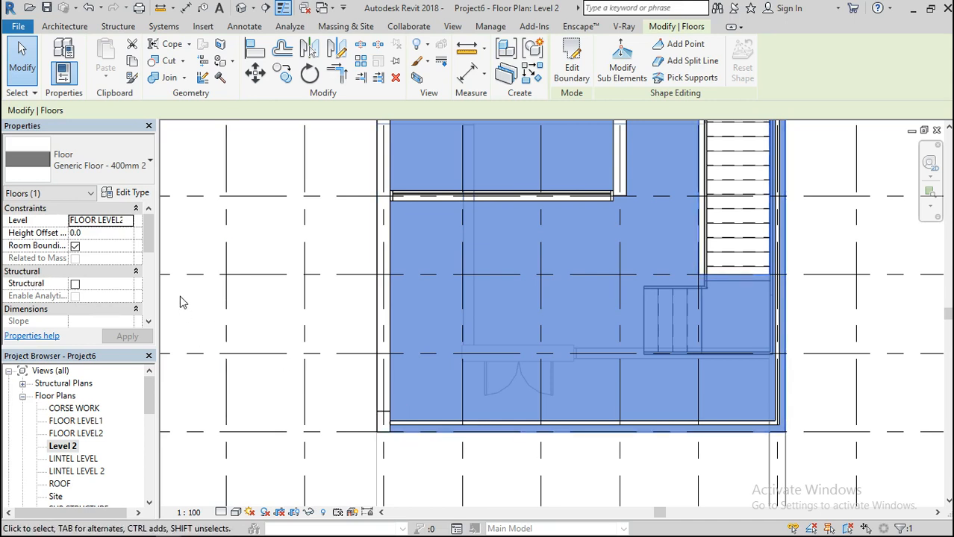
pyautogui.click(76, 285)
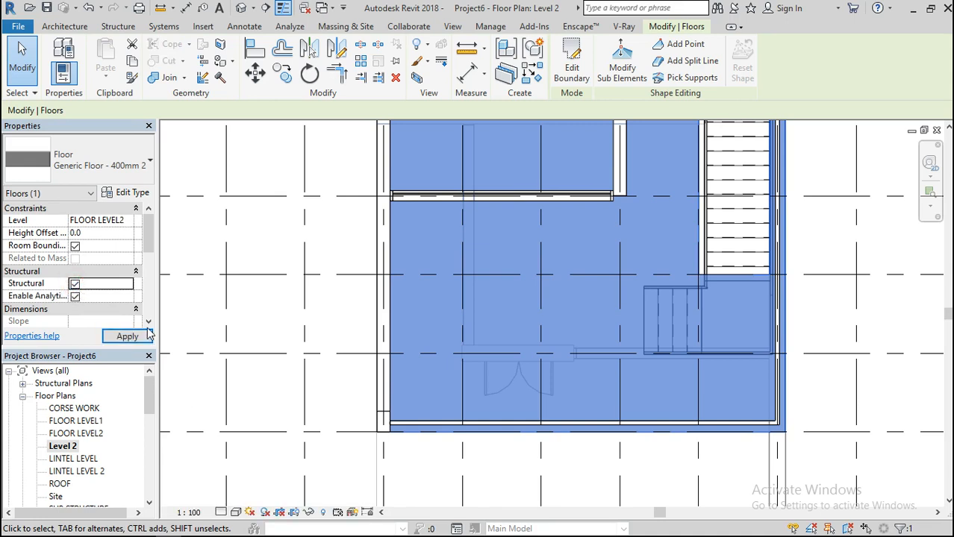
pyautogui.click(147, 335)
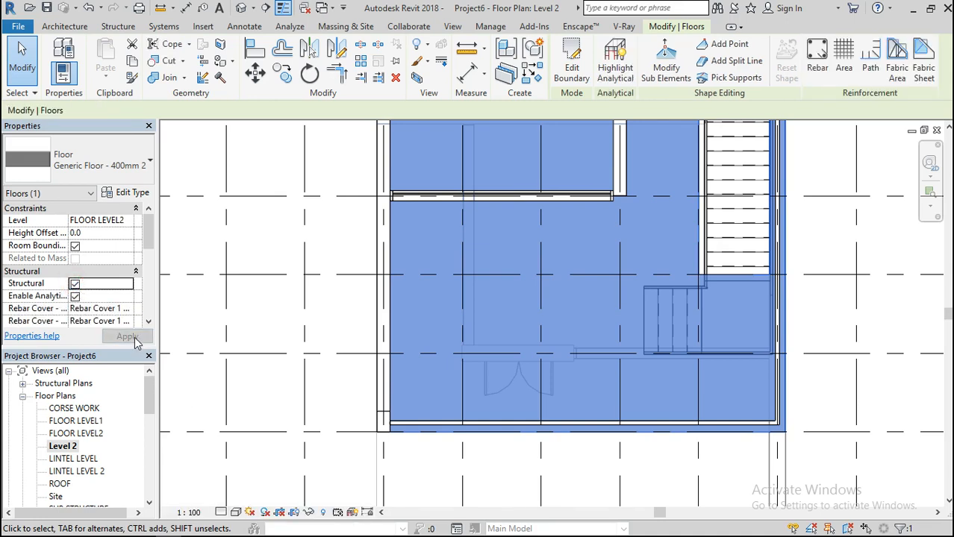
pyautogui.click(309, 314)
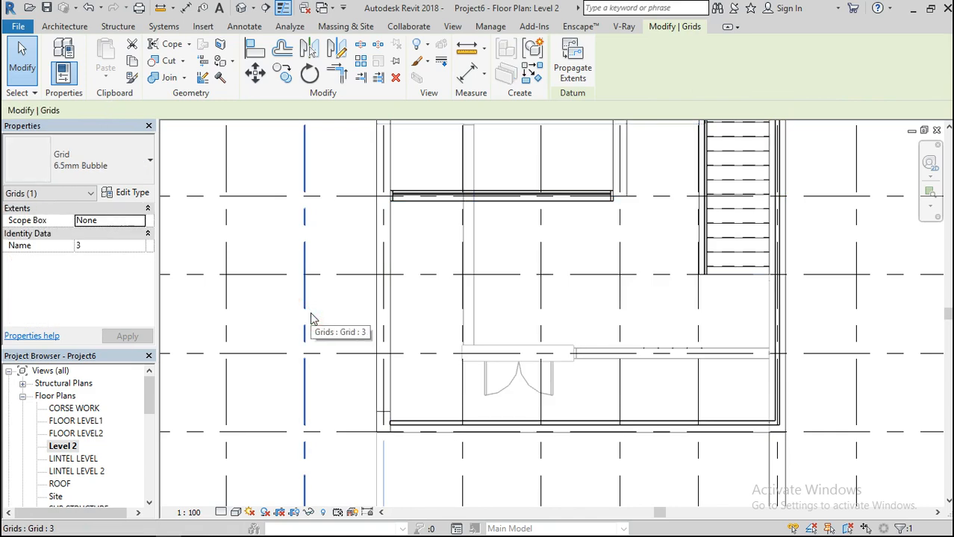
# - Start area reinforcement on the Generic Floor - 400mm 2 slab, loading all families from US Metric's Structural Rebar Shapes folder for the missing symbols
pyautogui.click(476, 435)
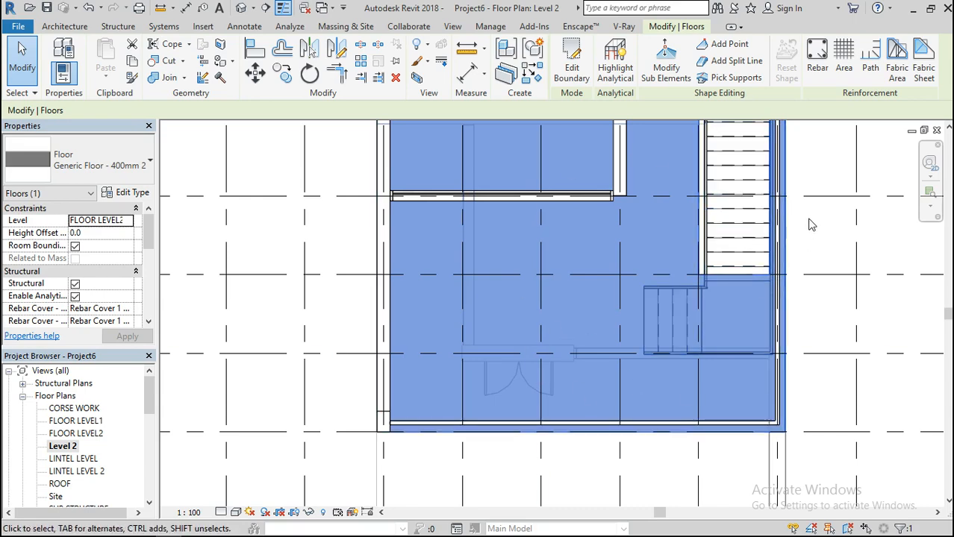
pyautogui.click(845, 78)
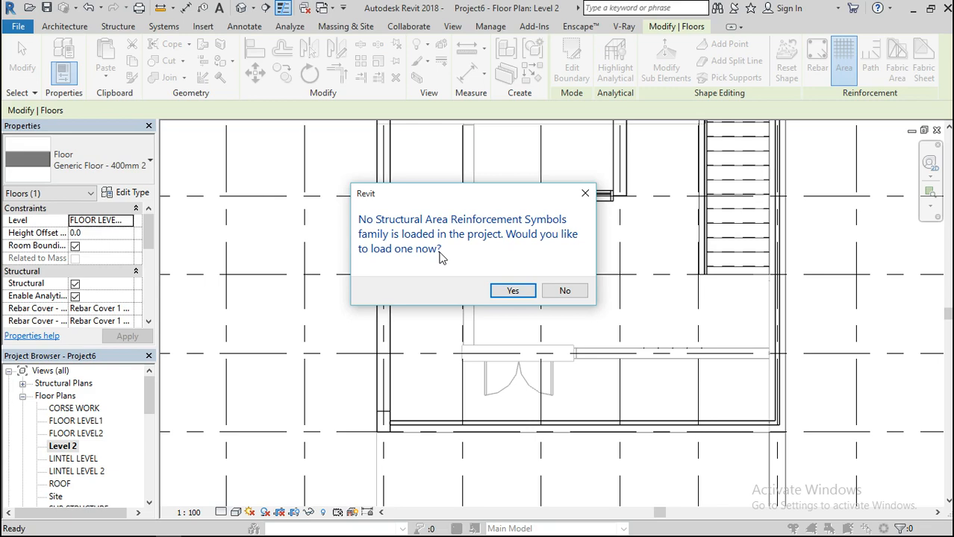
pyautogui.click(513, 291)
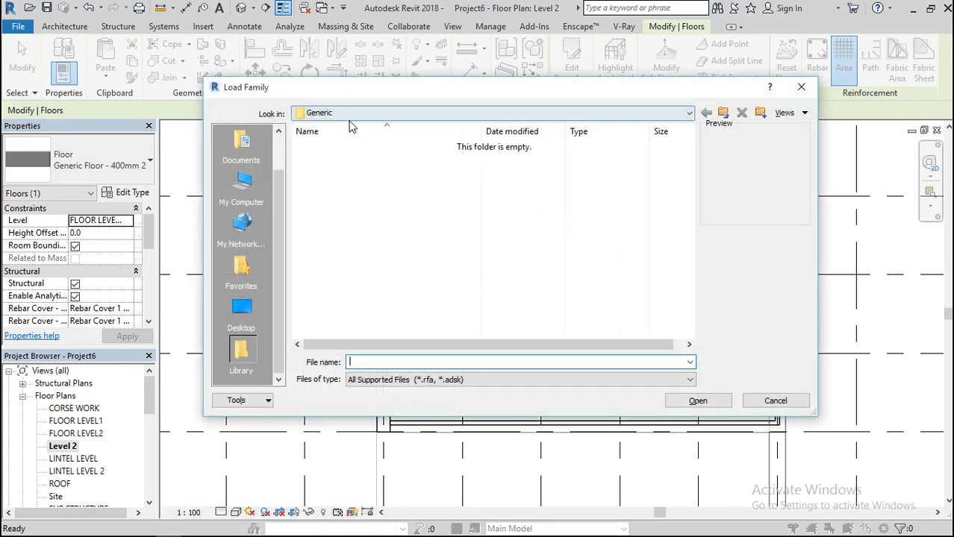
pyautogui.click(348, 116)
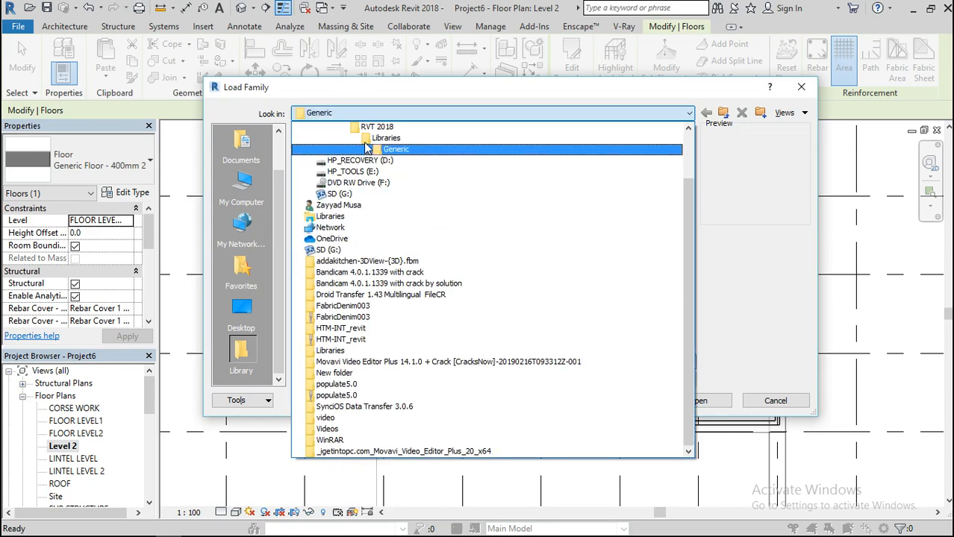
pyautogui.click(364, 143)
pyautogui.doubleClick(351, 175)
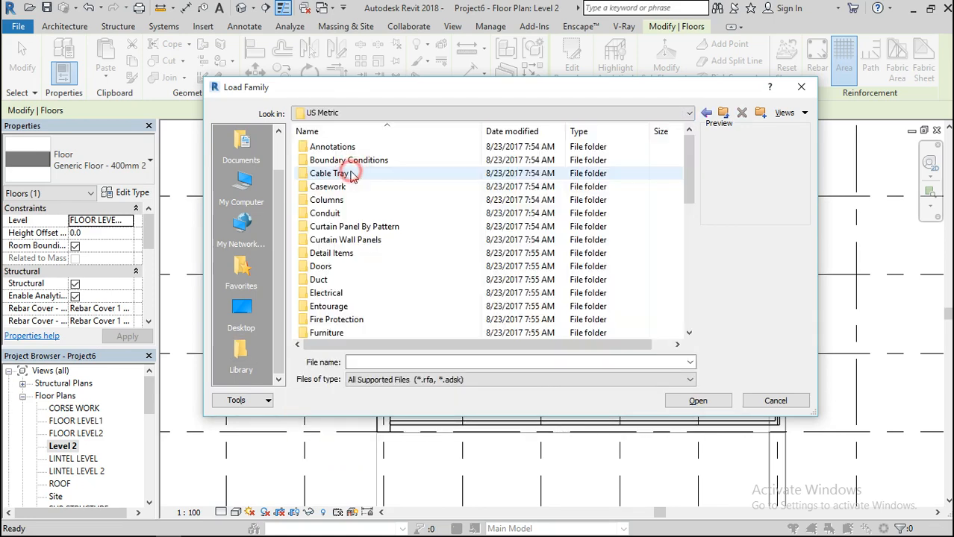
pyautogui.scroll(-5, 353, 175)
pyautogui.scroll(-5, 353, 174)
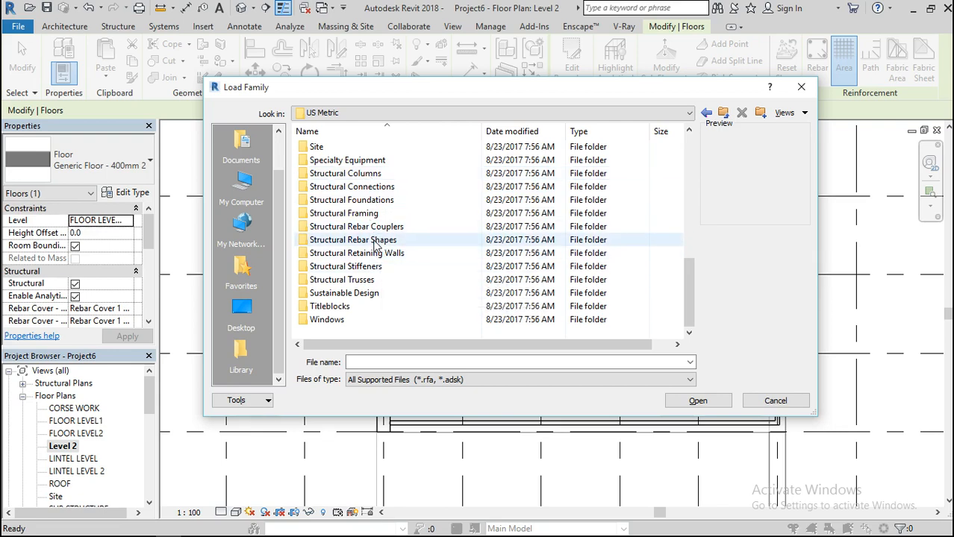
pyautogui.doubleClick(374, 242)
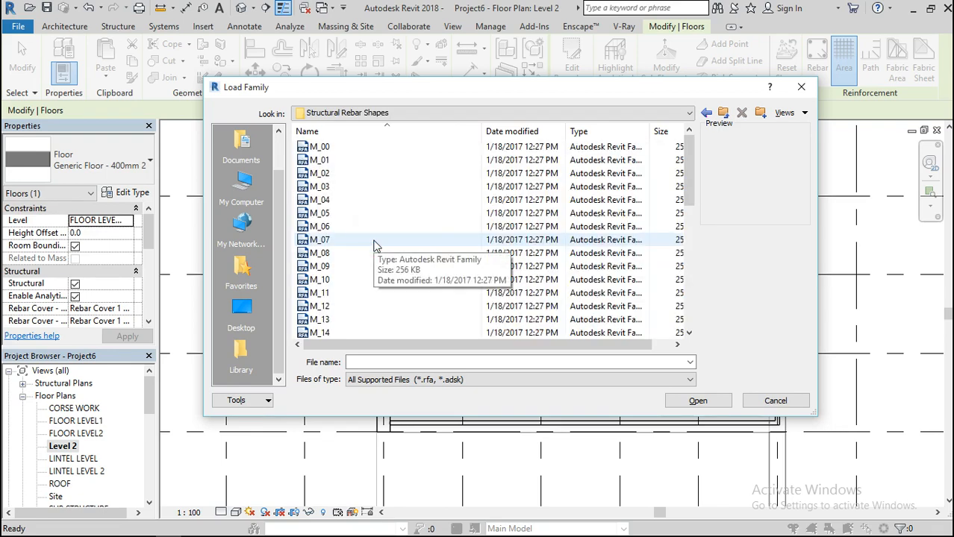
pyautogui.hotkey('ctrl', 'a')
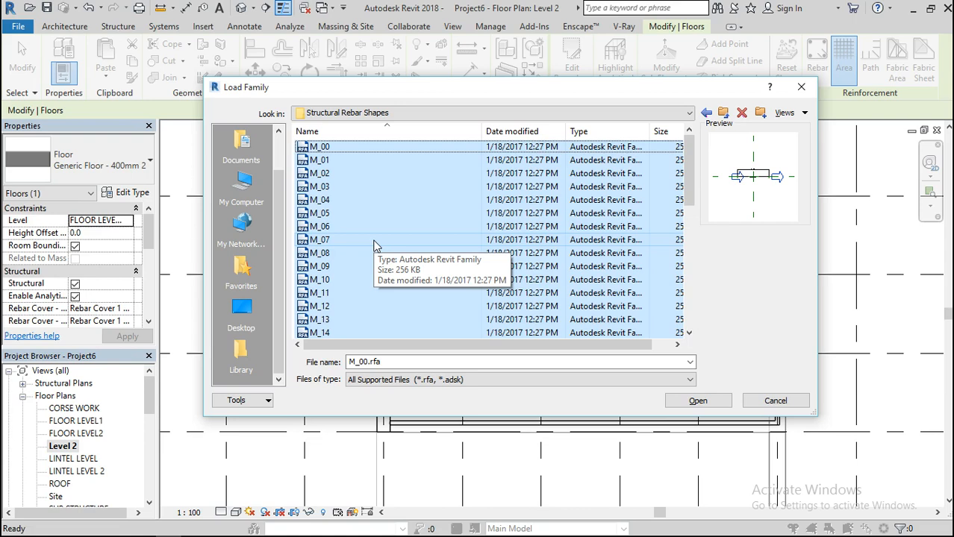
pyautogui.click(695, 402)
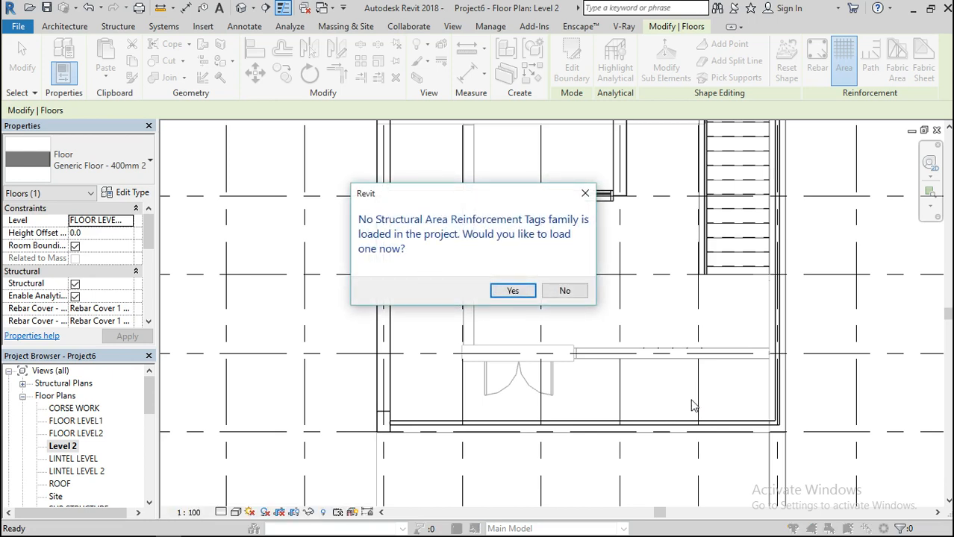
# - Load all families from the US Metric Structural Rebar Shapes folder for the missing area reinforcement tags
pyautogui.click(524, 291)
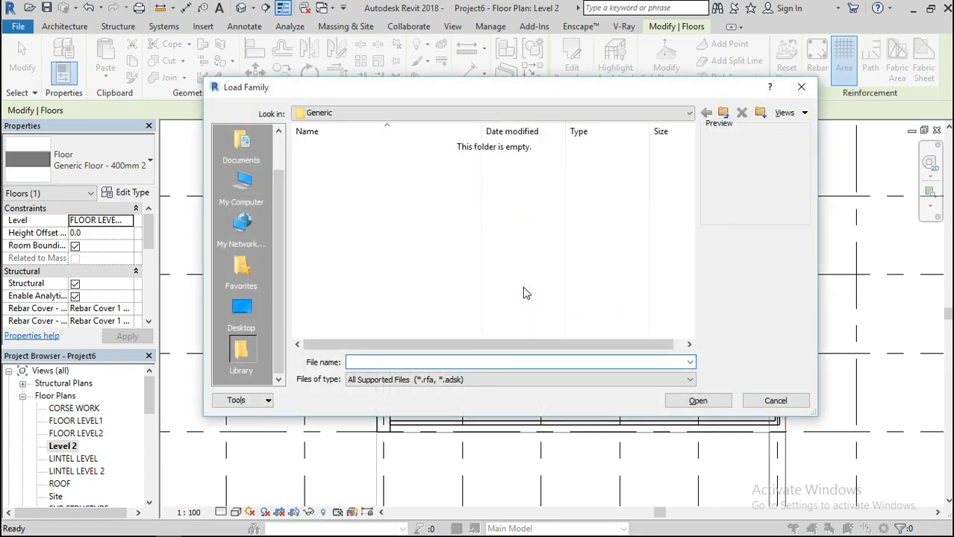
pyautogui.click(491, 116)
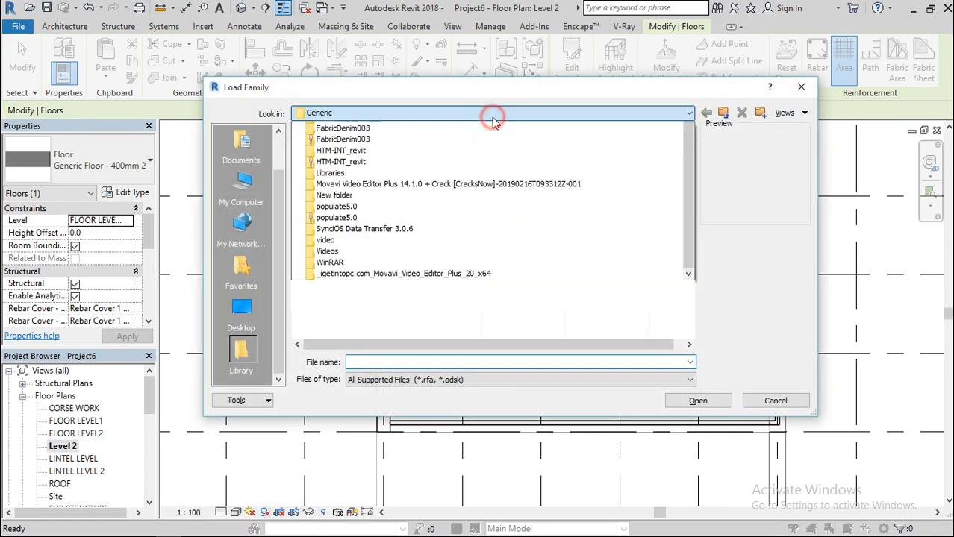
pyautogui.click(386, 139)
pyautogui.click(377, 180)
pyautogui.doubleClick(376, 180)
pyautogui.scroll(-10, 370, 265)
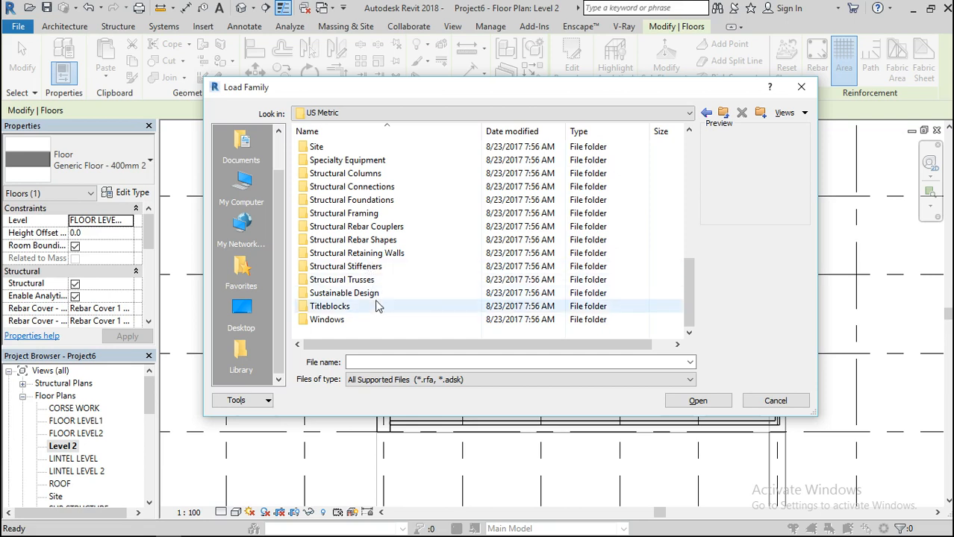
pyautogui.doubleClick(376, 240)
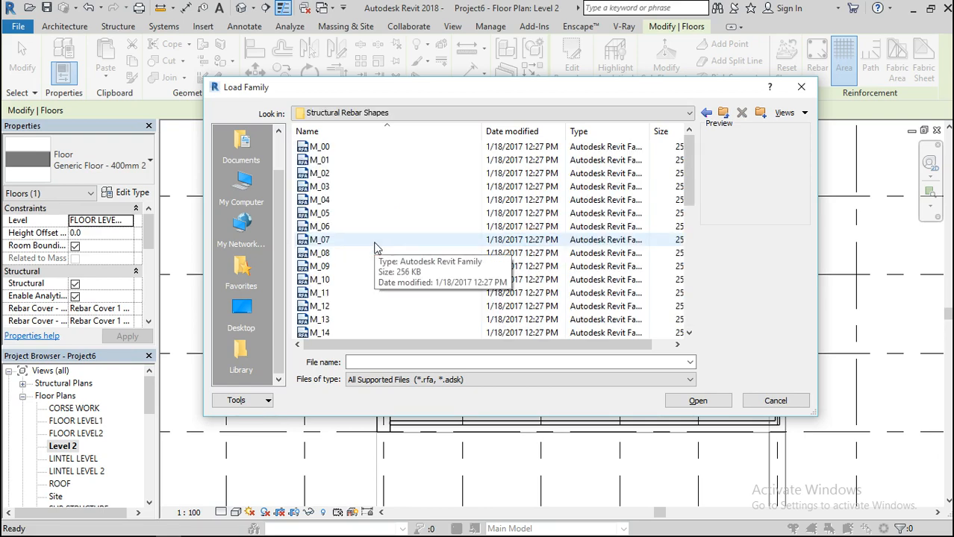
pyautogui.hotkey('ctrl', 'a')
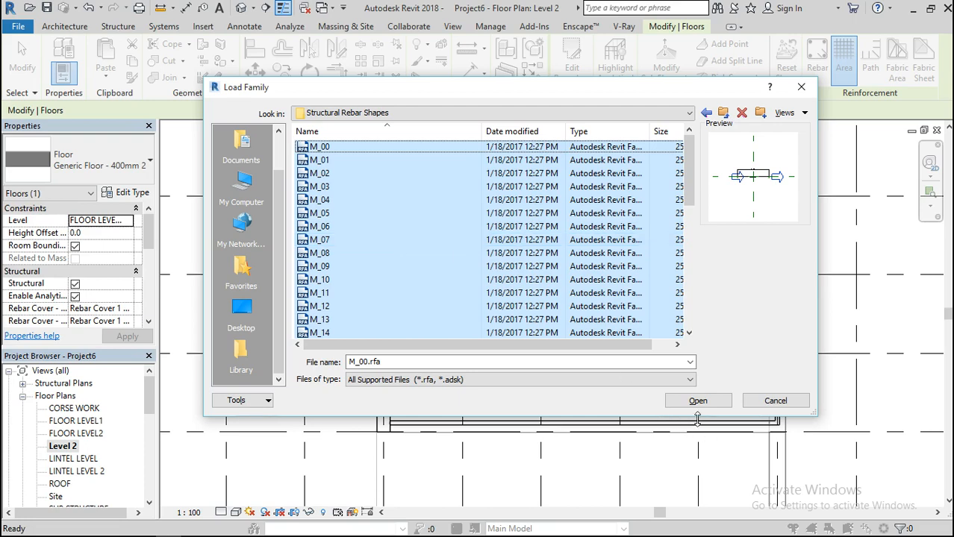
pyautogui.click(687, 399)
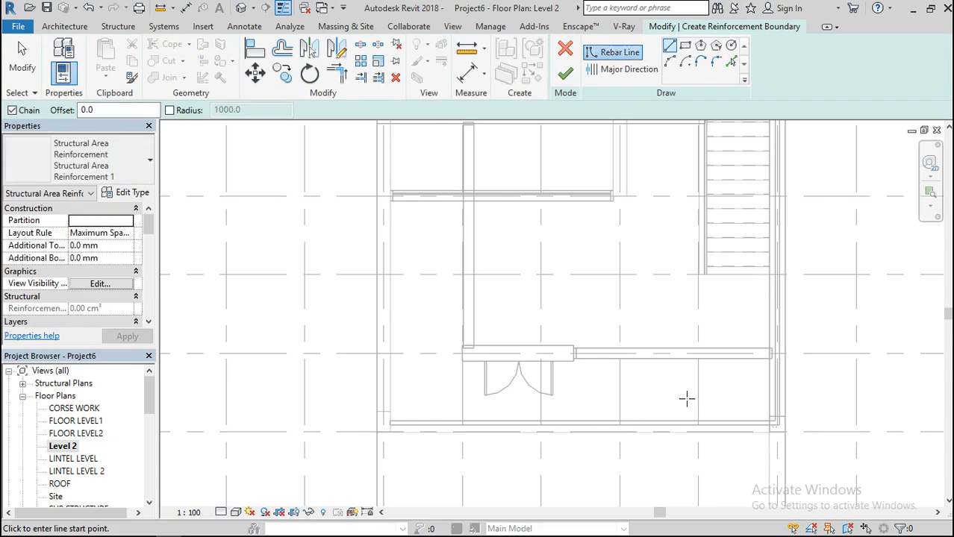
# - Sketch a narrow rectangular reinforcement boundary, about 340 by 4775 mm, from the door wall's outer left corner to the grid D beam's upper edge
pyautogui.click(462, 362)
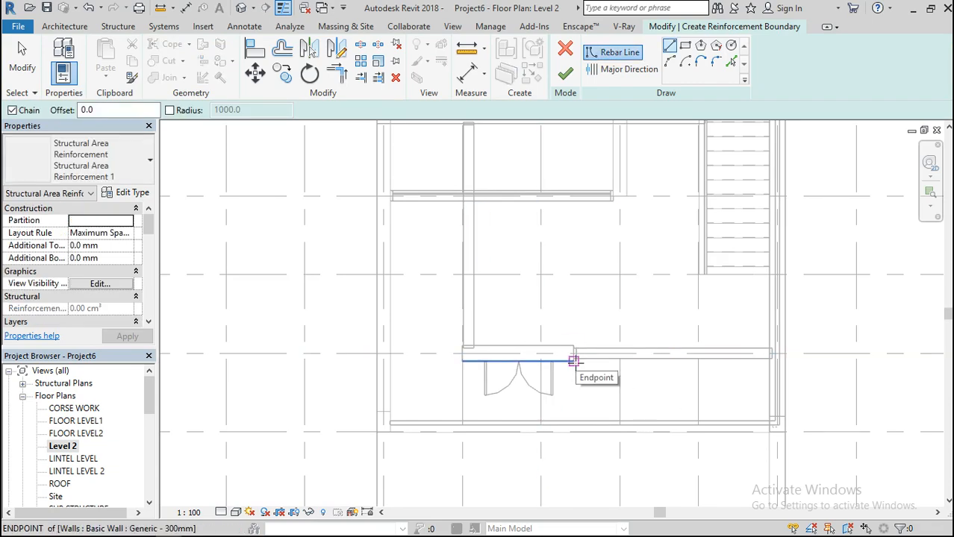
pyautogui.press('Escape')
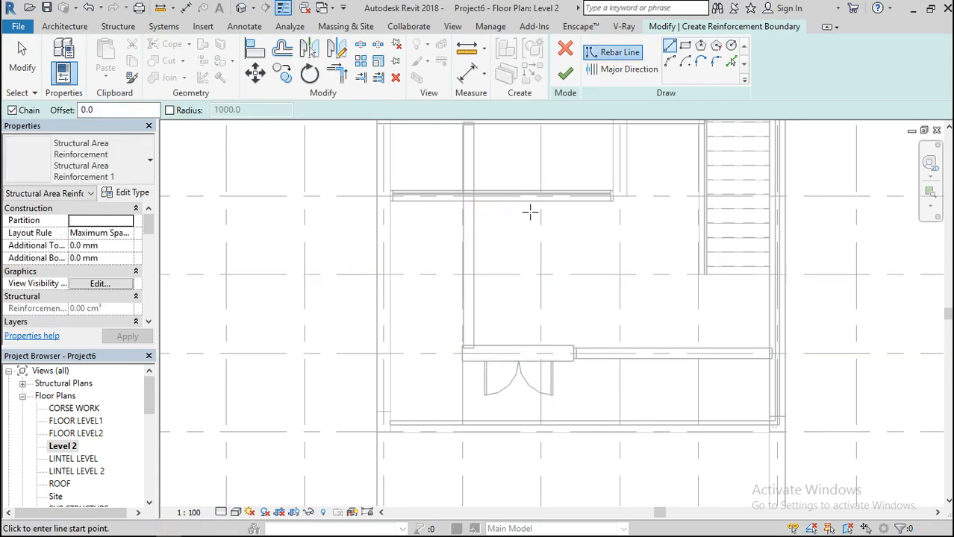
pyautogui.scroll(-3, 497, 273)
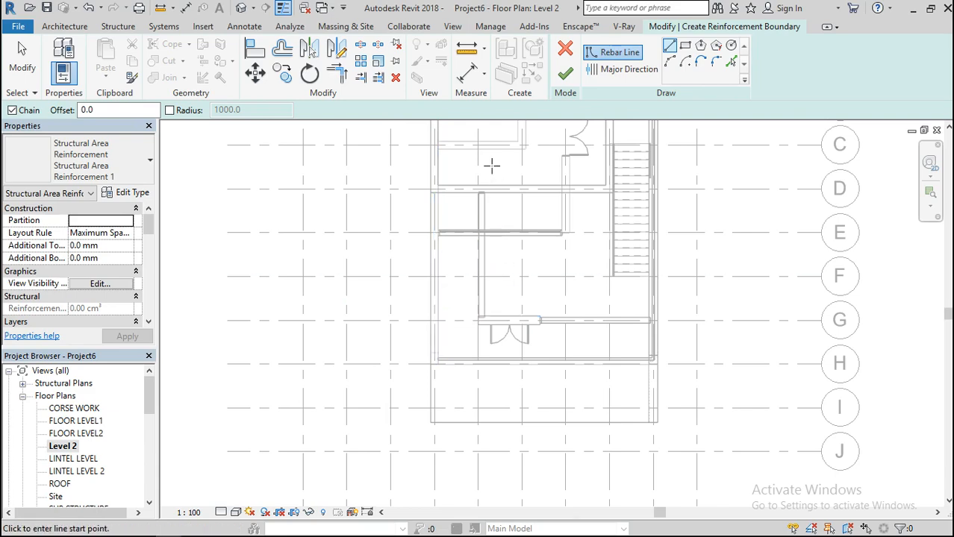
pyautogui.scroll(3, 492, 165)
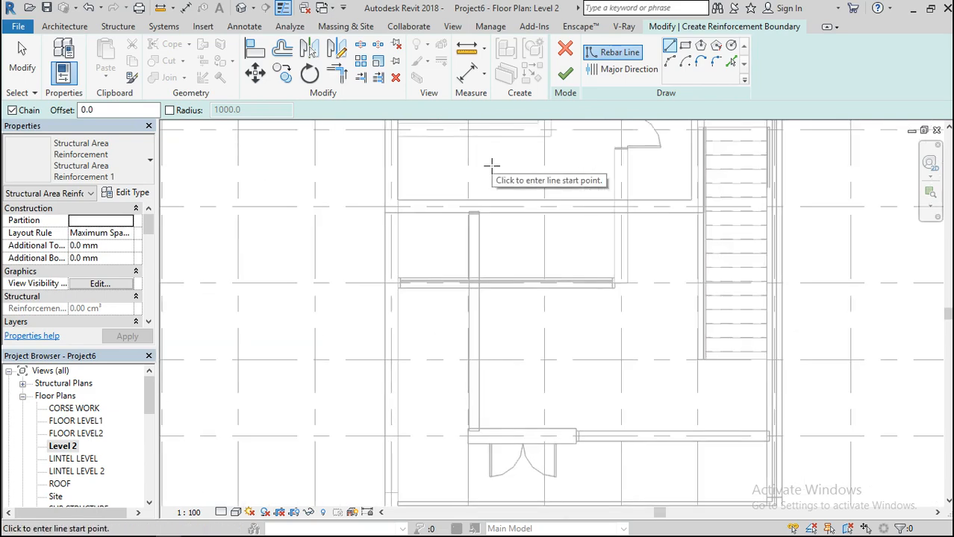
pyautogui.click(686, 45)
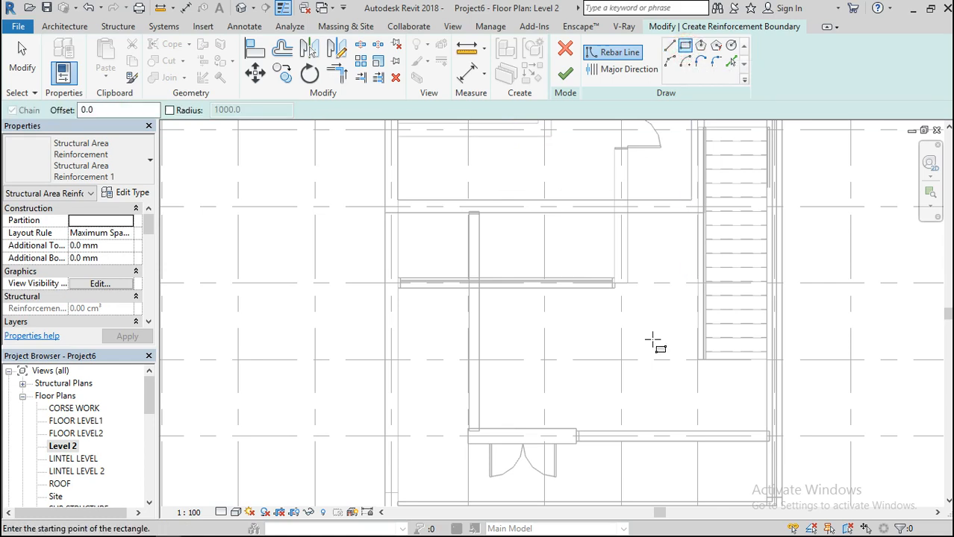
pyautogui.click(468, 444)
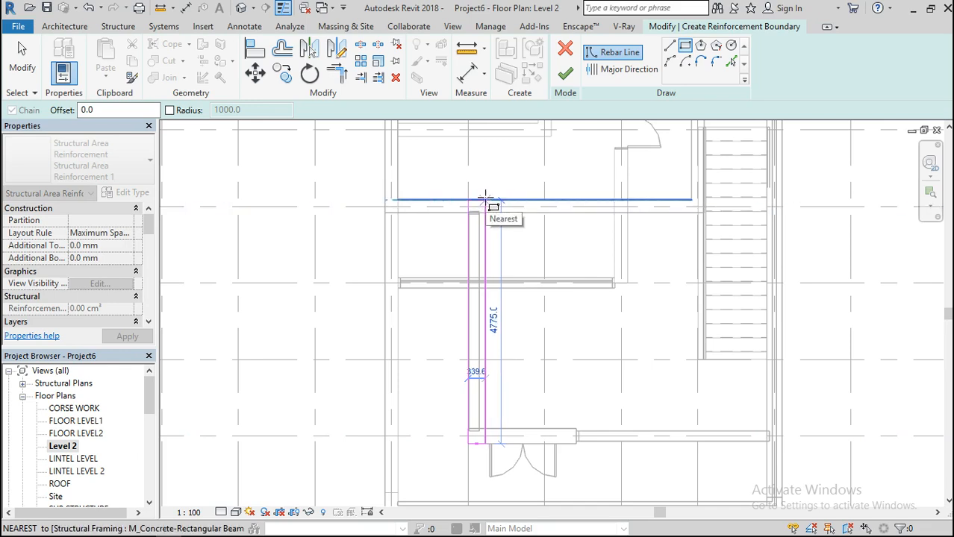
pyautogui.click(485, 199)
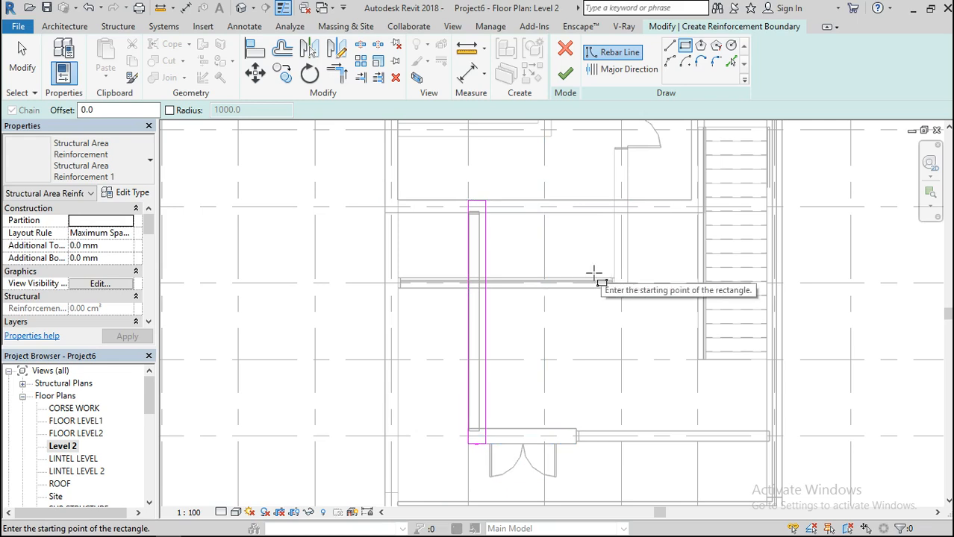
# - Align the reinforcement boundary's lower edge with grid line H and its upper edge with the lower edge of the grid D beam
pyautogui.click(255, 48)
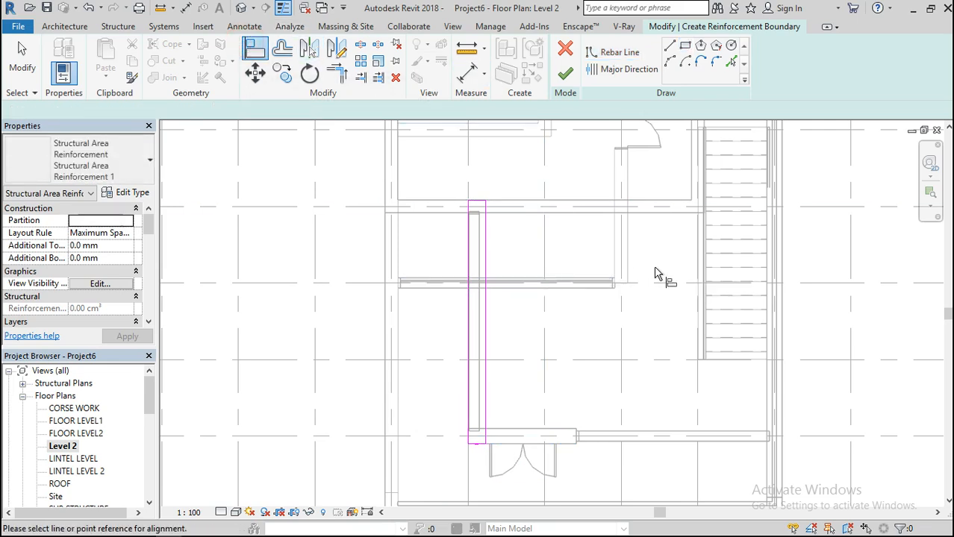
pyautogui.scroll(-1, 653, 267)
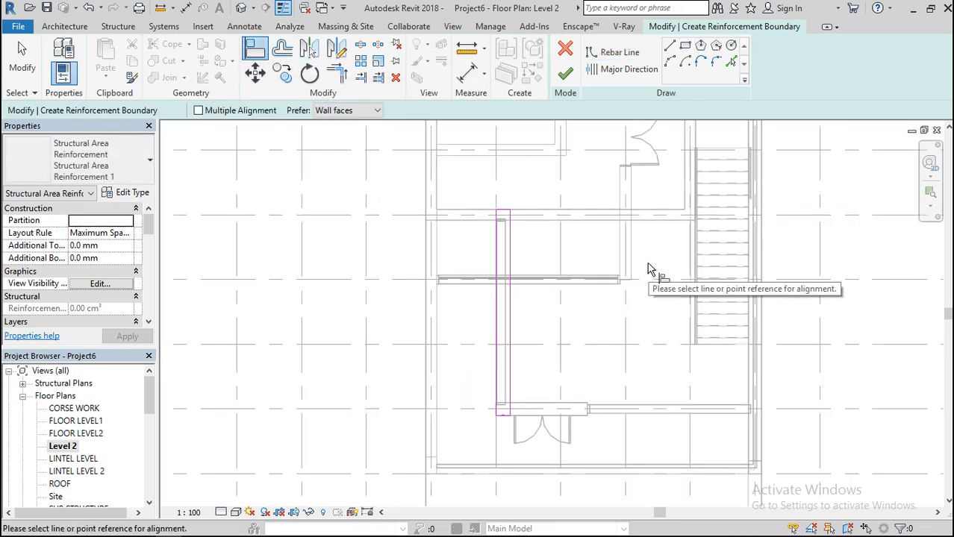
pyautogui.click(498, 475)
pyautogui.click(505, 418)
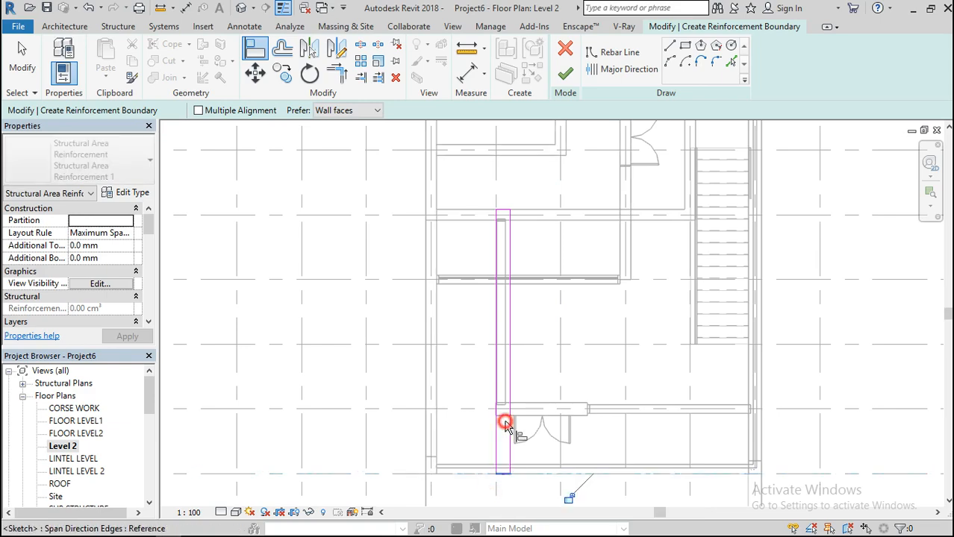
pyautogui.scroll(3, 505, 181)
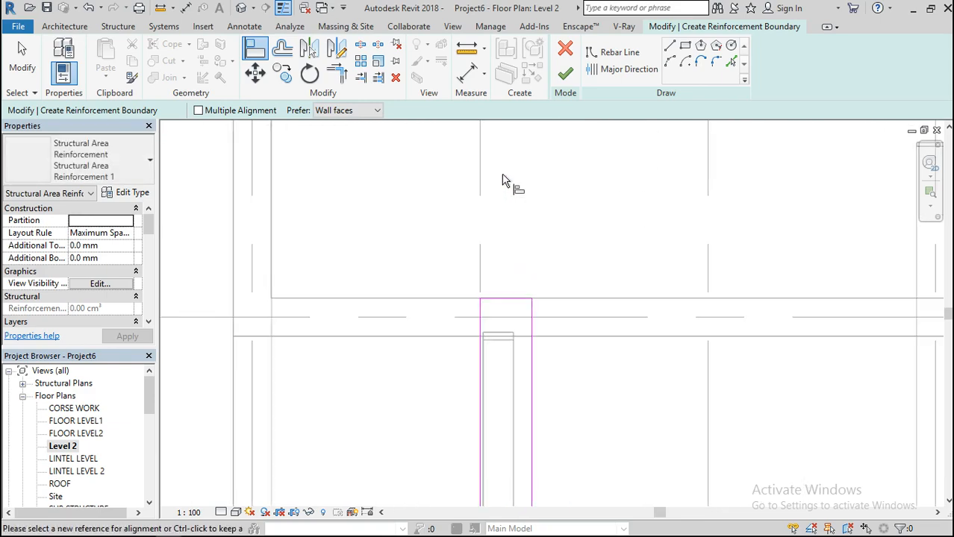
pyautogui.click(444, 337)
pyautogui.click(510, 301)
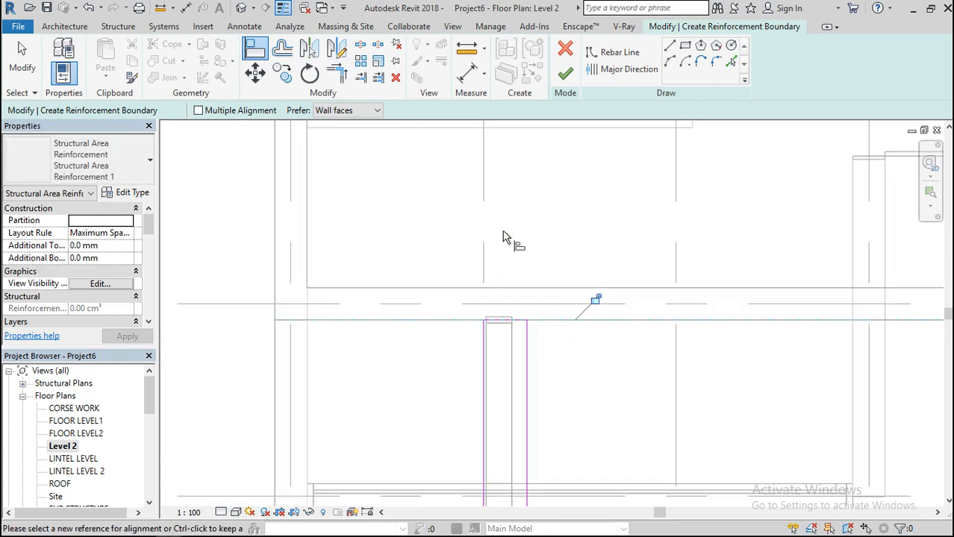
# - Align the reinforcement boundary's right edge with the left side of the double door and finish the boundary sketch
pyautogui.scroll(-5, 512, 239)
pyautogui.scroll(5, 523, 295)
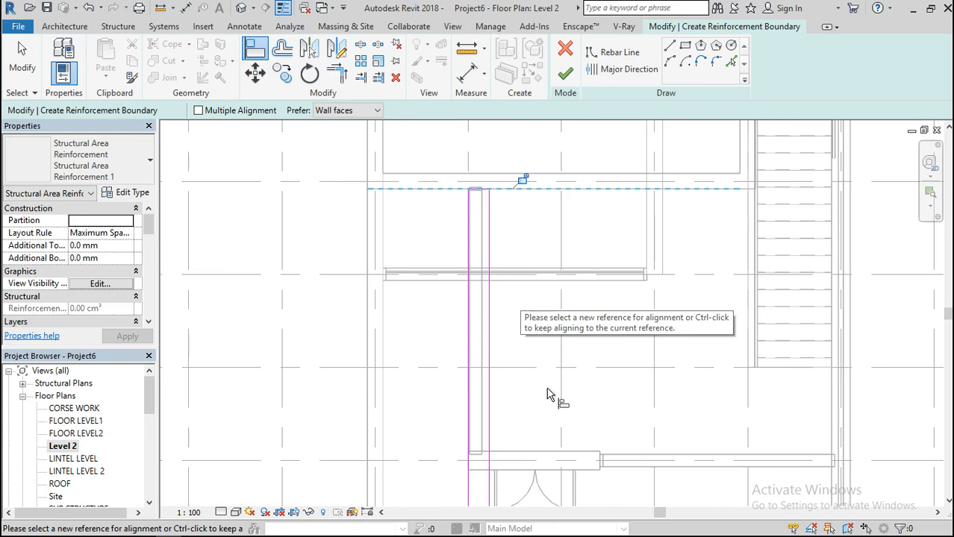
pyautogui.scroll(5, 482, 478)
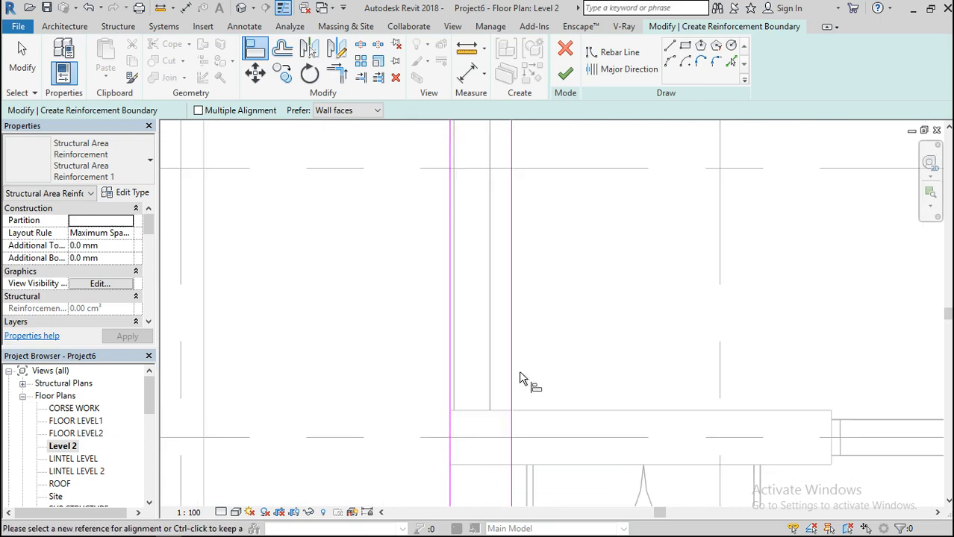
pyautogui.scroll(-2, 523, 380)
pyautogui.scroll(4, 527, 493)
pyautogui.click(523, 454)
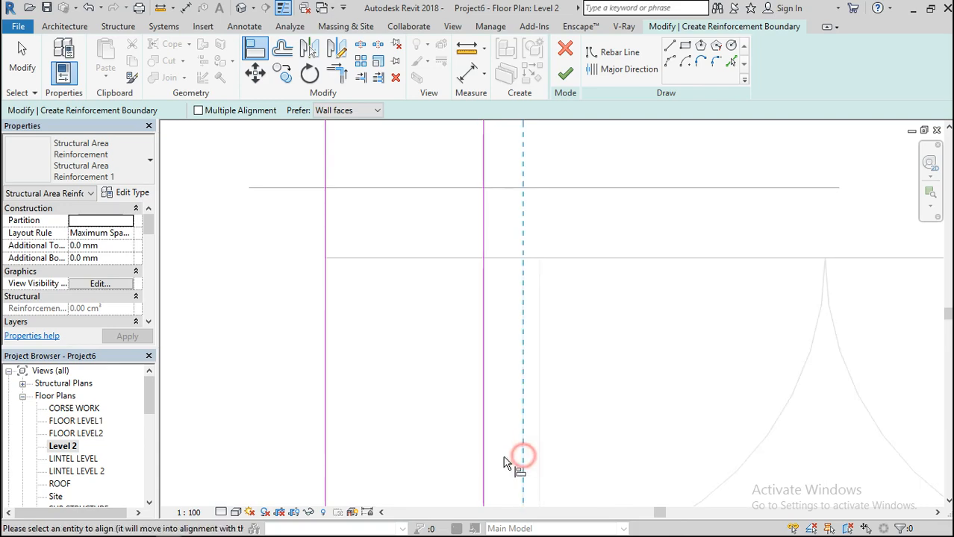
pyautogui.click(483, 461)
pyautogui.scroll(-5, 493, 351)
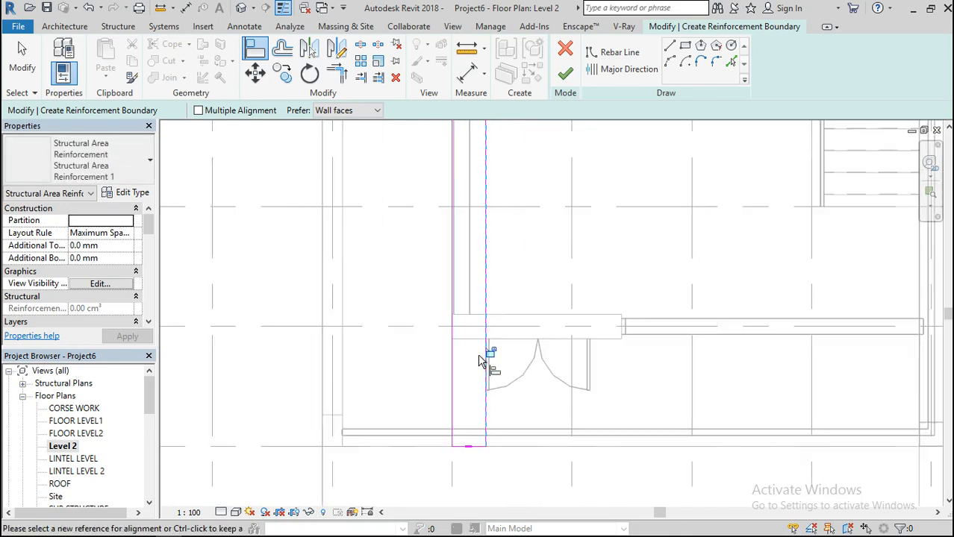
pyautogui.click(567, 78)
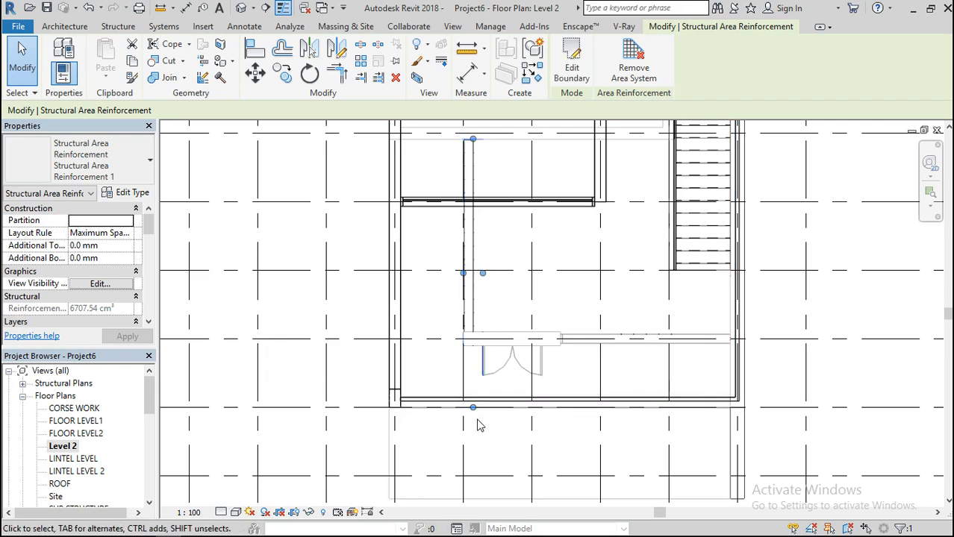
# - Set the Level 2 floor plan's visual style to Wireframe
pyautogui.scroll(-2, 481, 392)
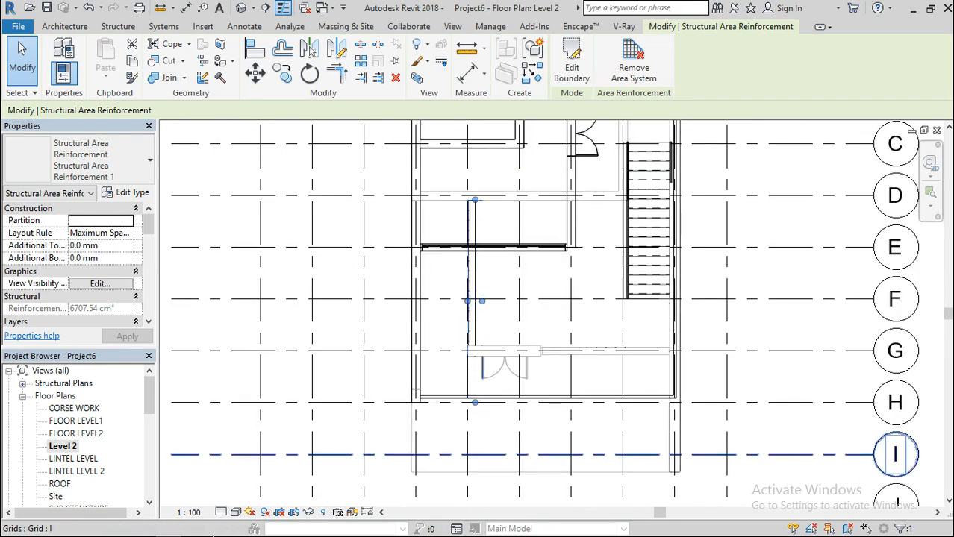
pyautogui.click(236, 514)
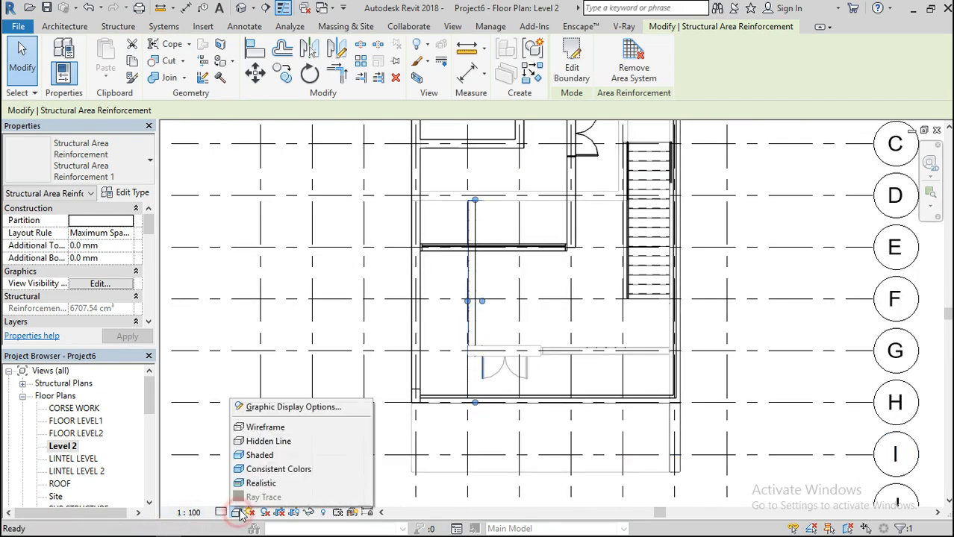
pyautogui.click(267, 429)
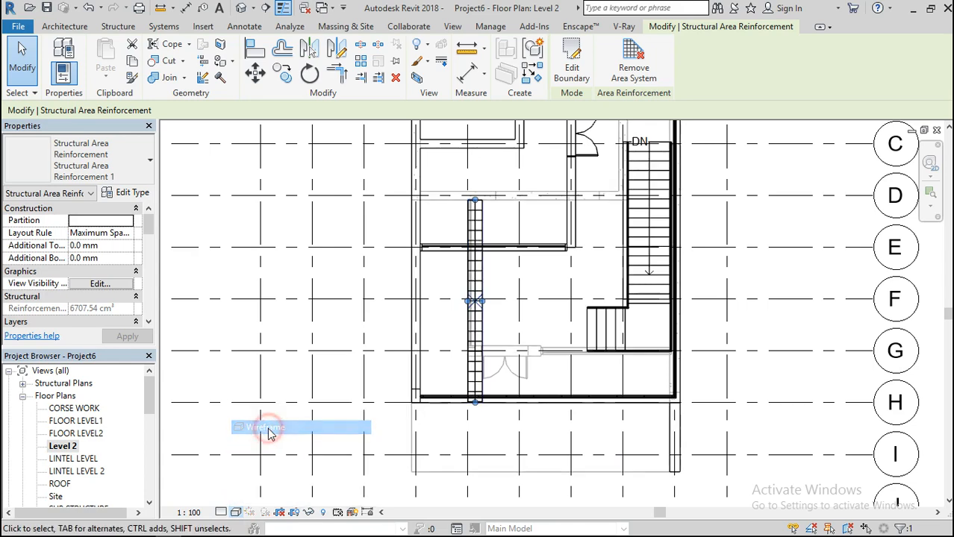
# - Open the default 3D view and orbit to examine the new slab reinforcement strip at its railing end
pyautogui.scroll(5, 500, 361)
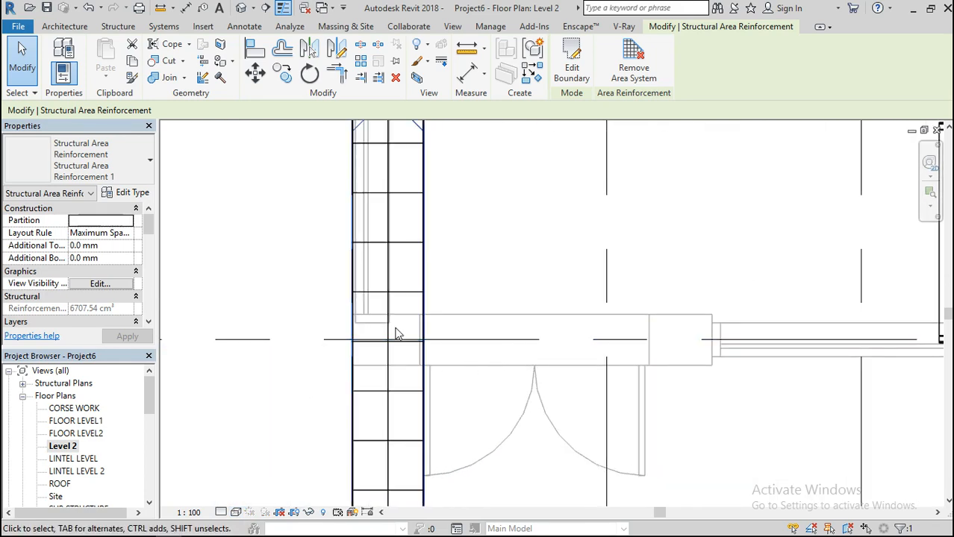
pyautogui.click(243, 7)
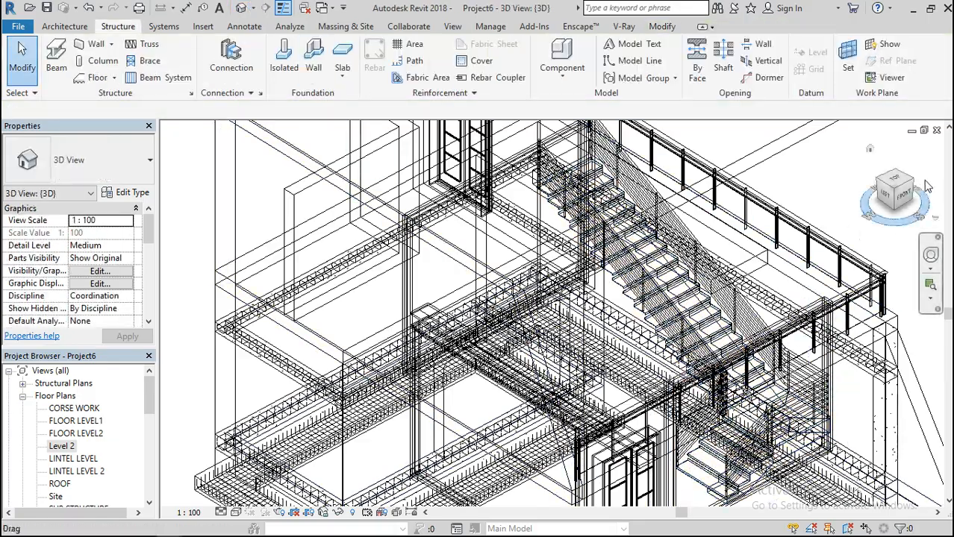
pyautogui.click(892, 190)
pyautogui.moveTo(899, 194); pyautogui.dragTo(875, 194)
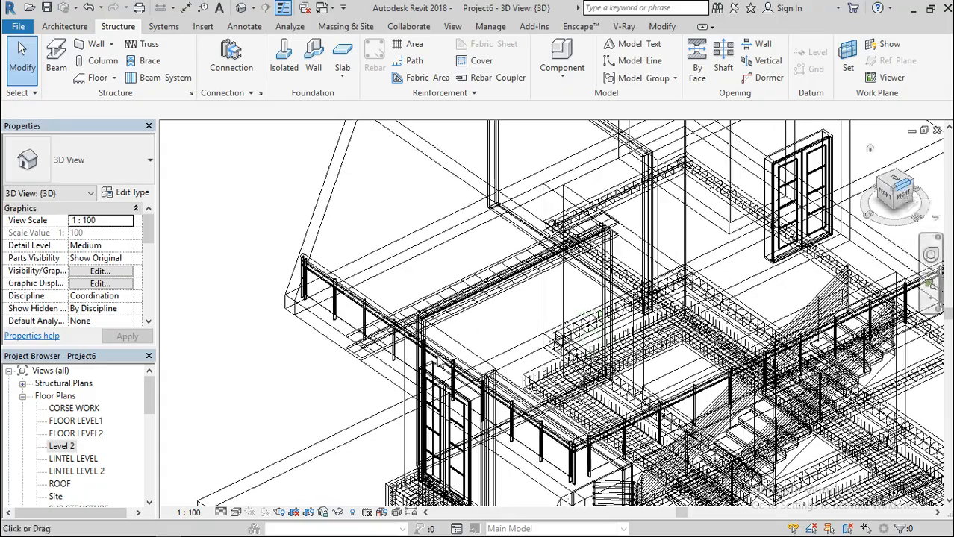
pyautogui.scroll(5, 362, 344)
pyautogui.scroll(2, 362, 345)
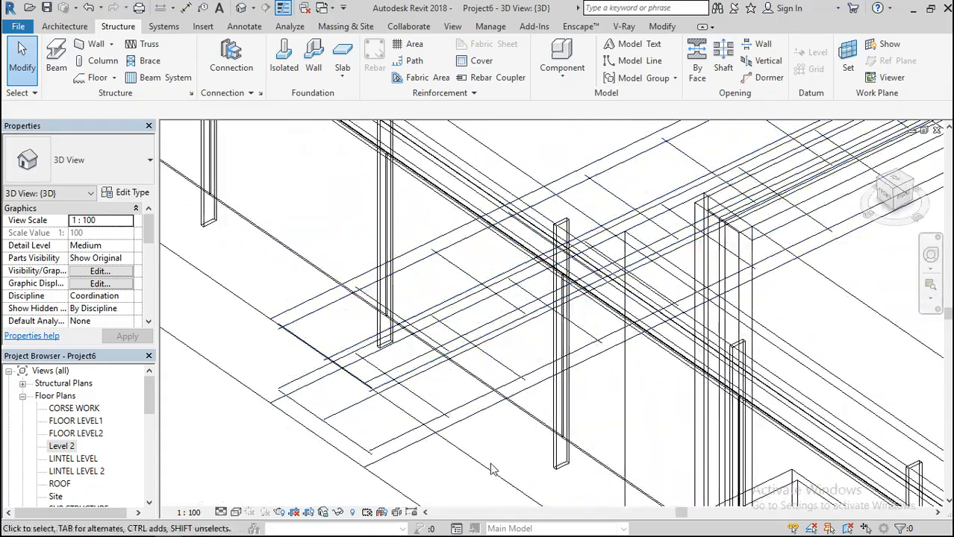
pyautogui.scroll(-3, 418, 364)
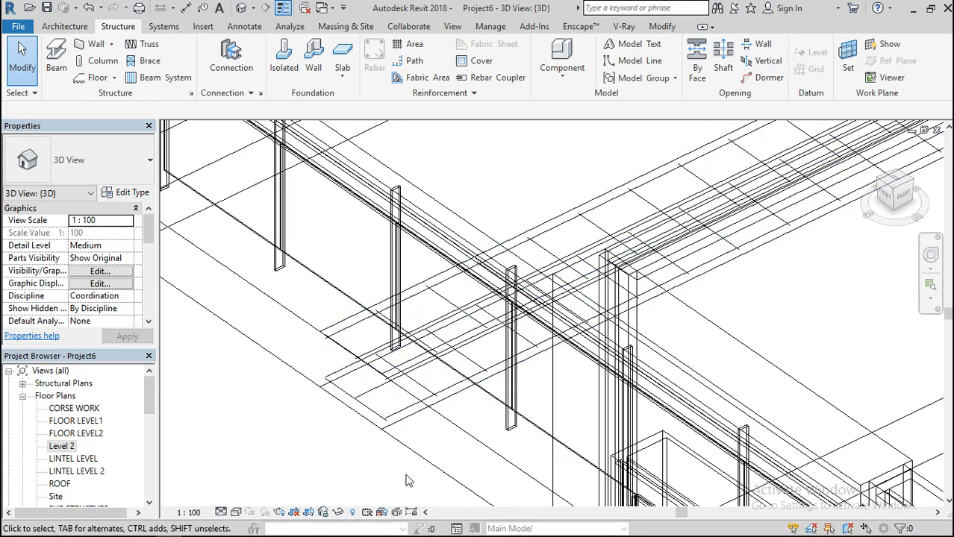
# - Set the top major hook type of the slab's area reinforcement strip to Rebar Hook 90
pyautogui.click(453, 345)
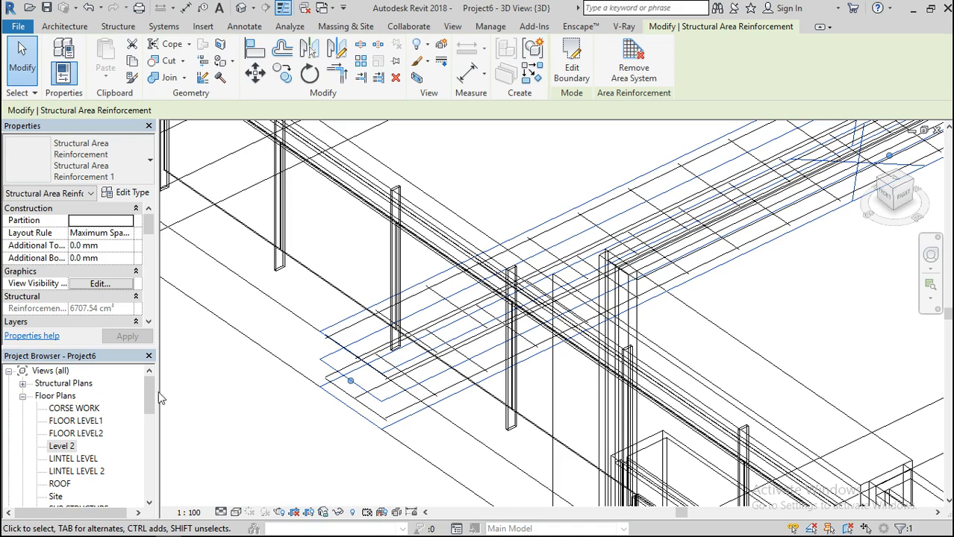
pyautogui.moveTo(149, 236); pyautogui.dragTo(151, 256)
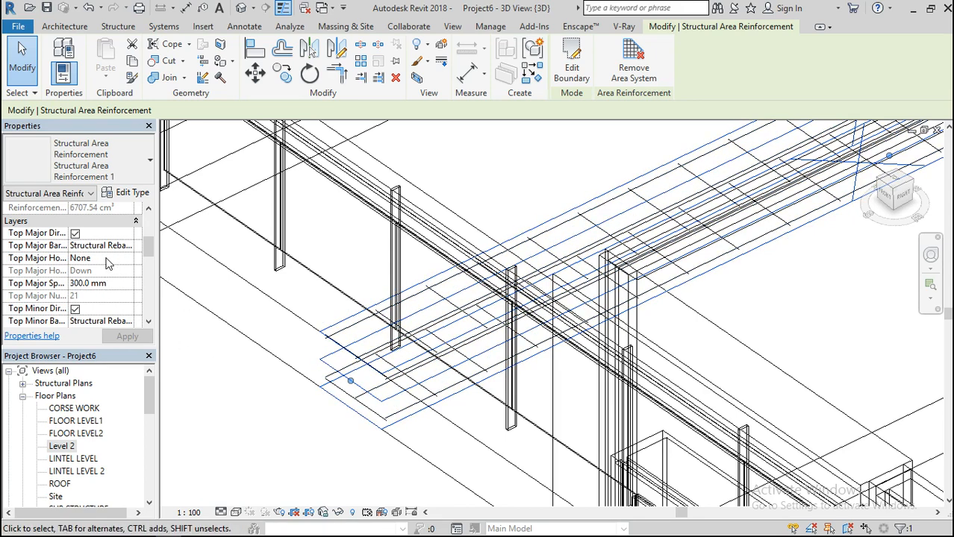
pyautogui.click(128, 247)
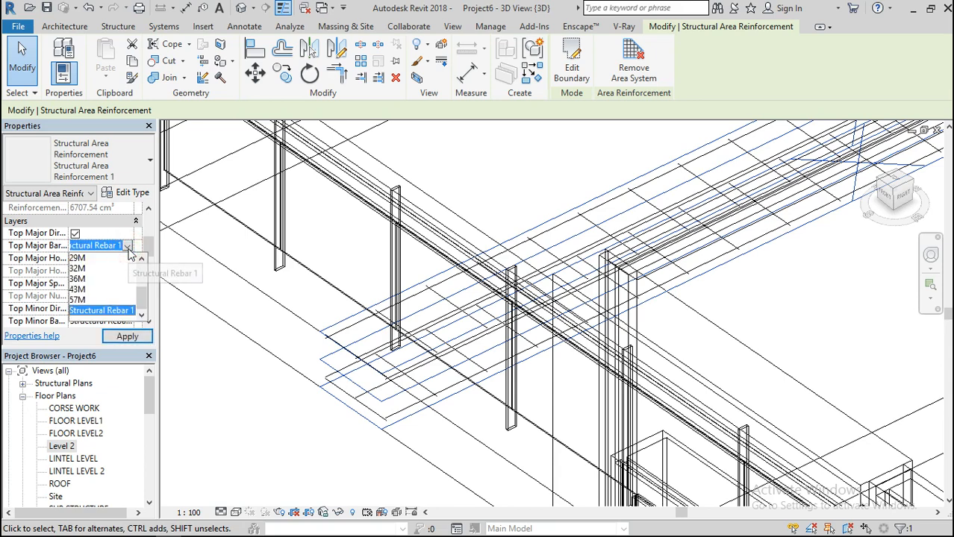
pyautogui.click(128, 248)
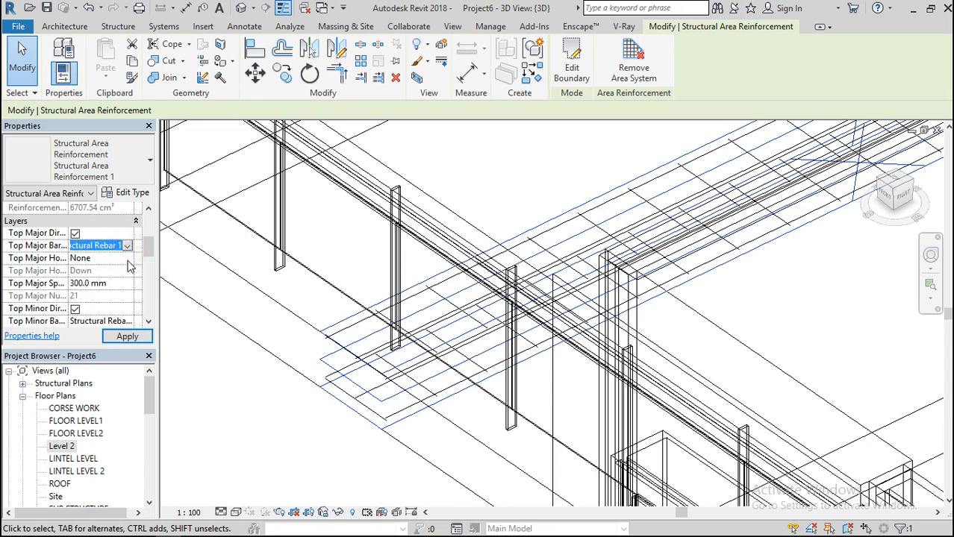
pyautogui.click(128, 259)
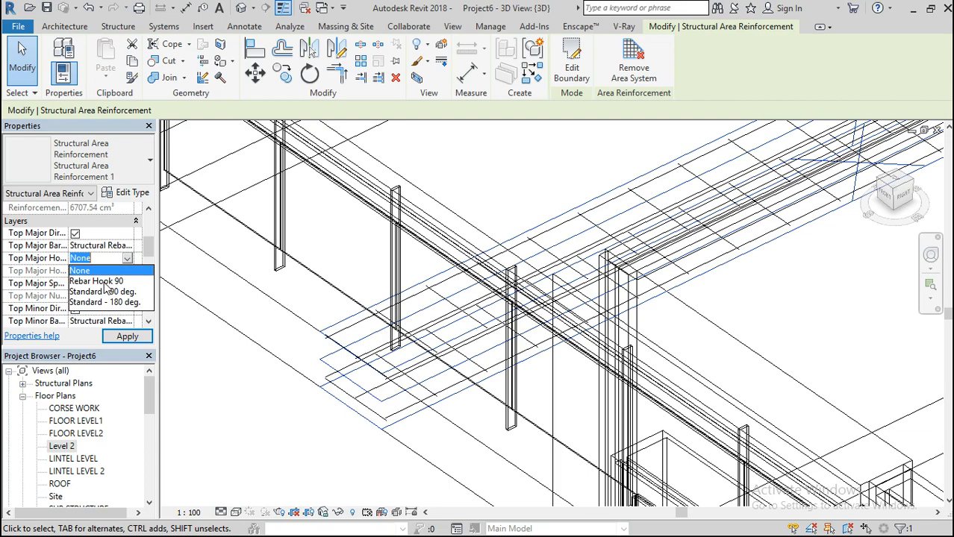
pyautogui.click(103, 281)
pyautogui.click(136, 339)
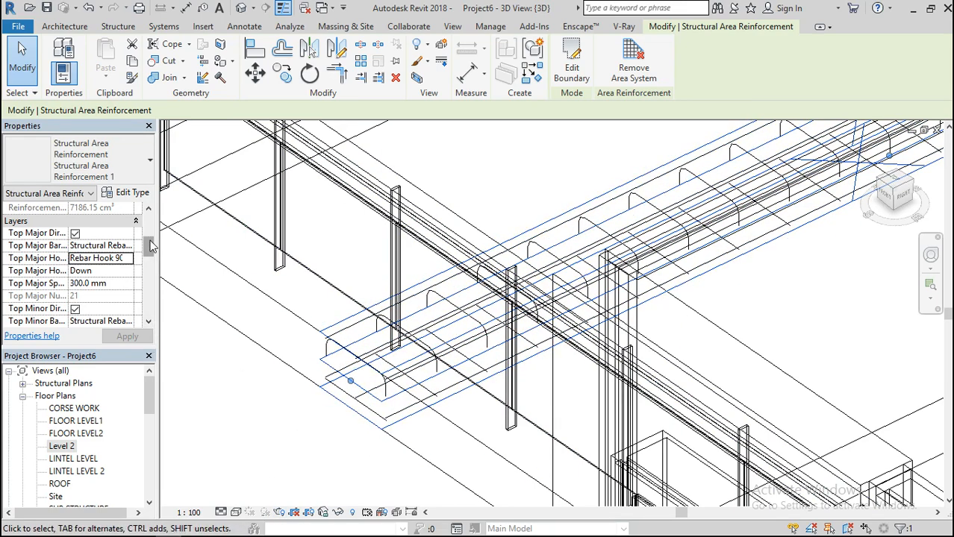
# - Set the strip's bottom major hook type to Rebar Hook 90 and clear the selection
pyautogui.moveTo(149, 248); pyautogui.dragTo(149, 273)
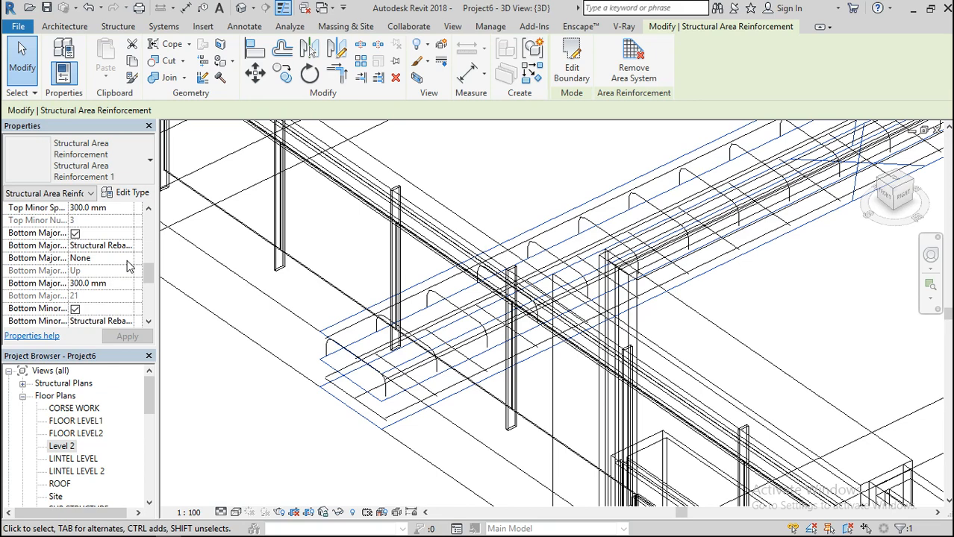
pyautogui.click(128, 258)
pyautogui.click(122, 282)
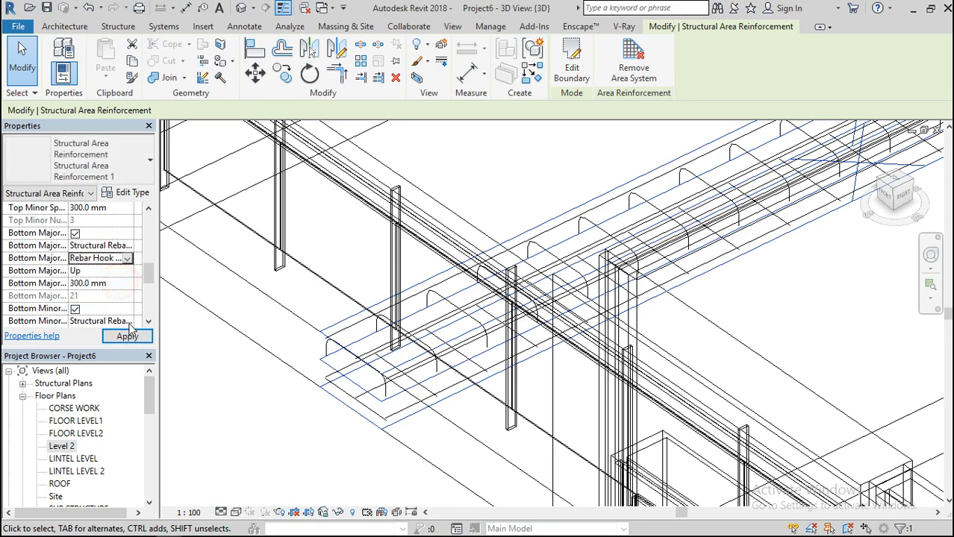
pyautogui.click(127, 336)
pyautogui.click(345, 431)
pyautogui.scroll(-3, 492, 314)
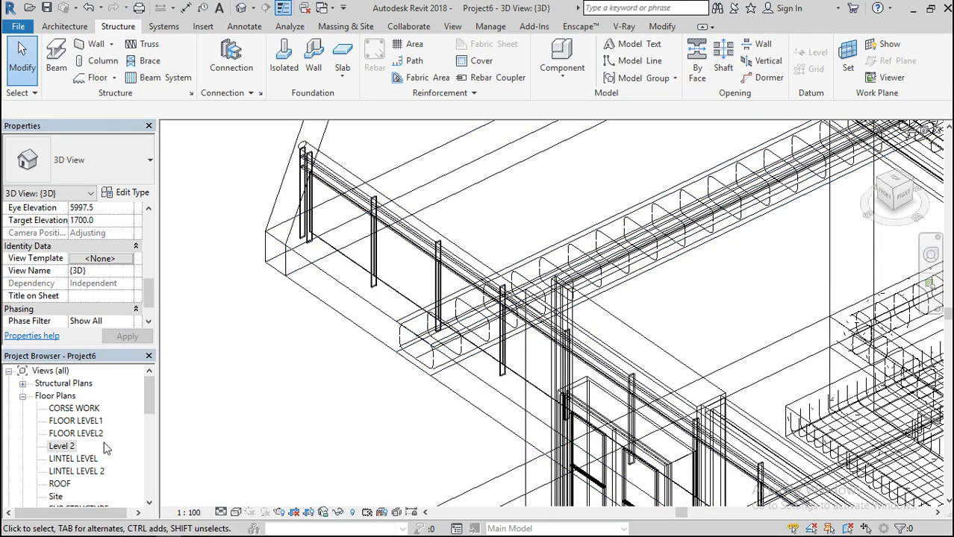
# - Copy the reinforcement strip in the Level 2 plan to the double door's other side, with its outer edge at the door wall's right end
pyautogui.click(462, 348)
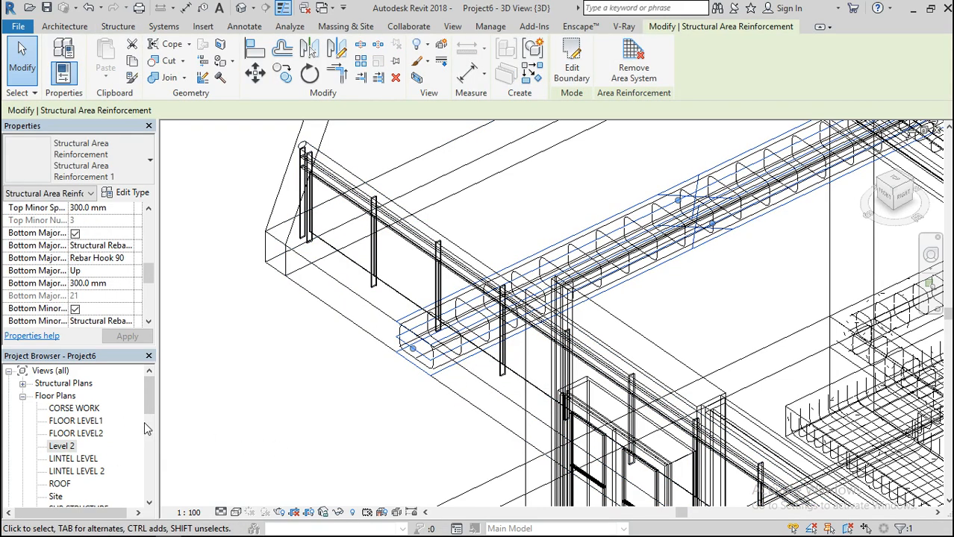
pyautogui.doubleClick(63, 448)
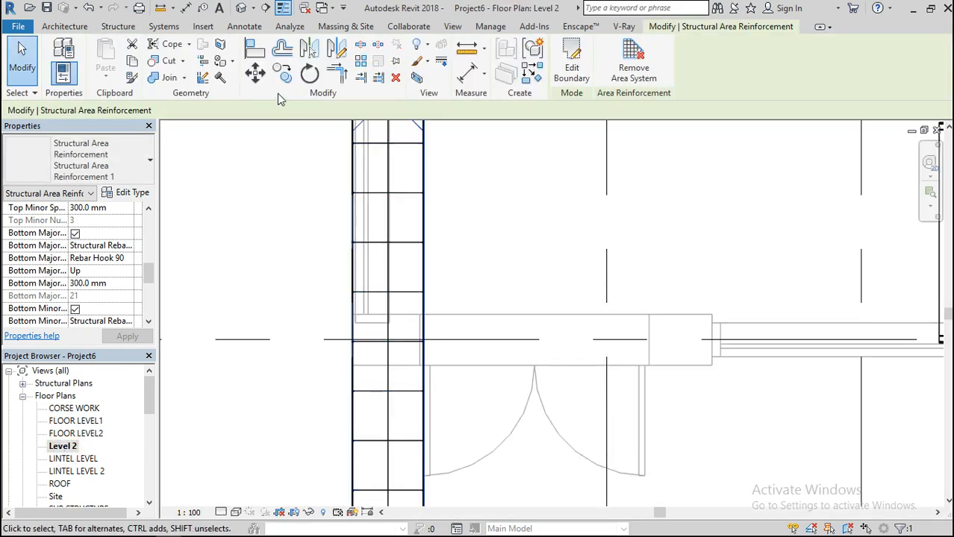
pyautogui.click(285, 75)
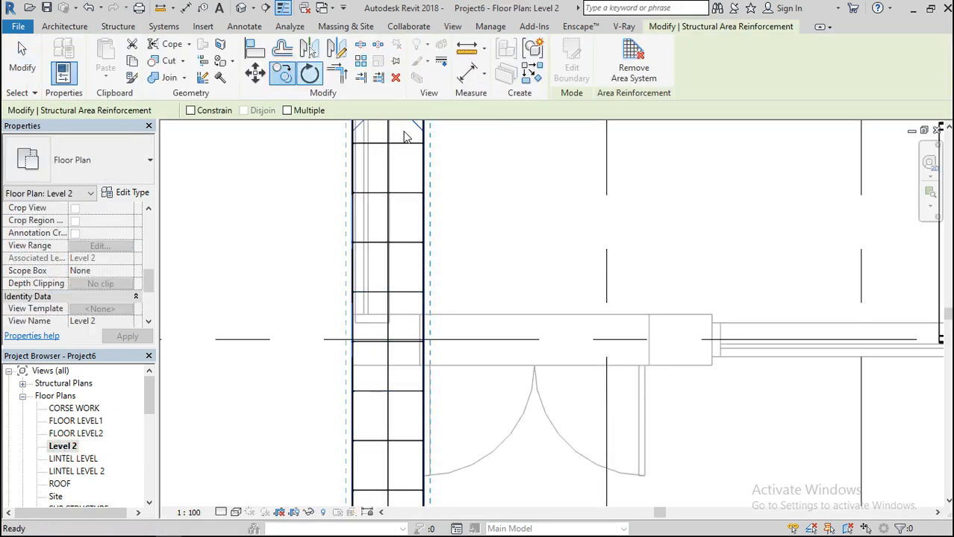
pyautogui.scroll(4, 432, 341)
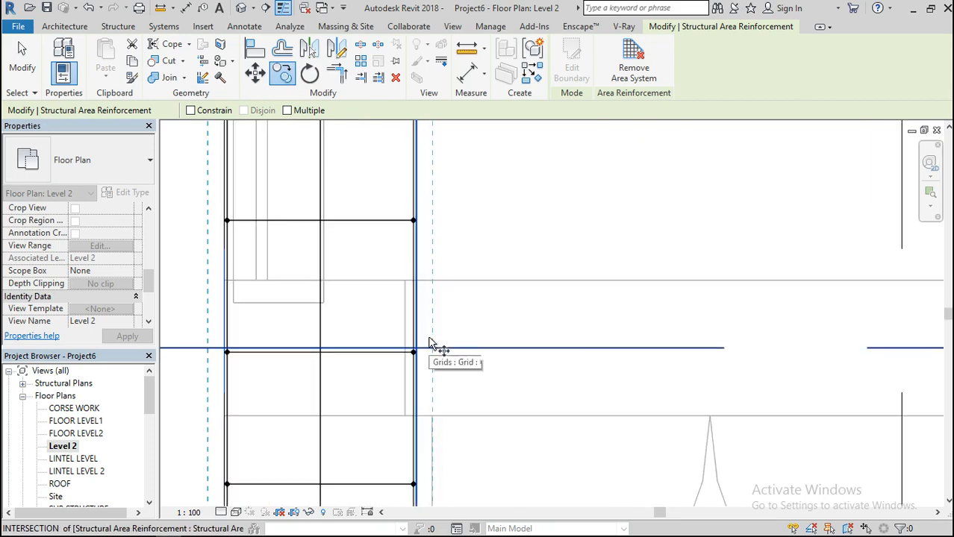
pyautogui.scroll(5, 418, 366)
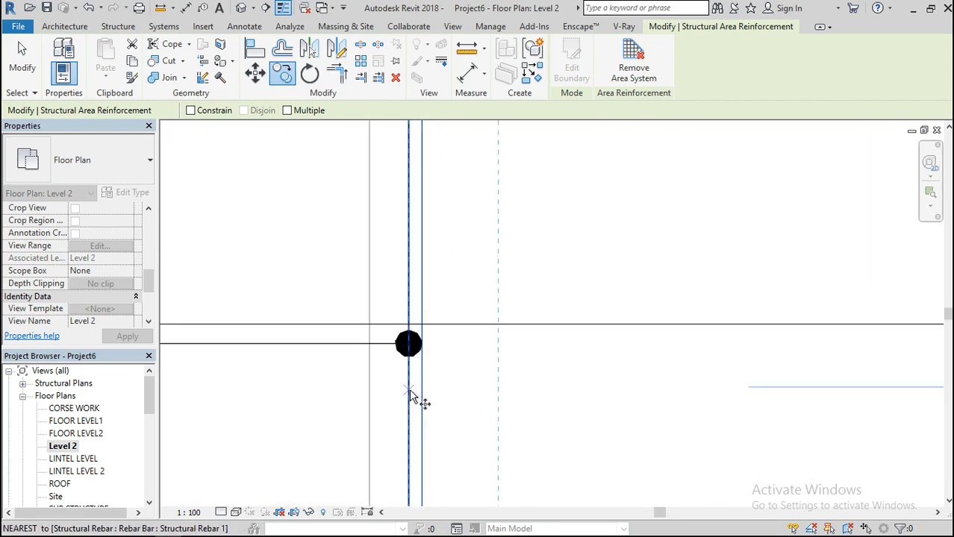
pyautogui.scroll(-3, 463, 324)
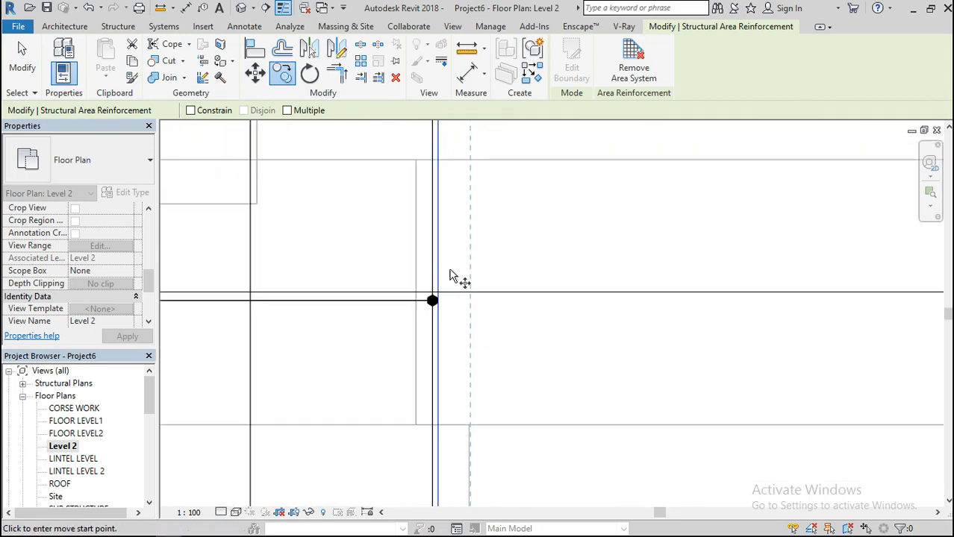
pyautogui.click(440, 403)
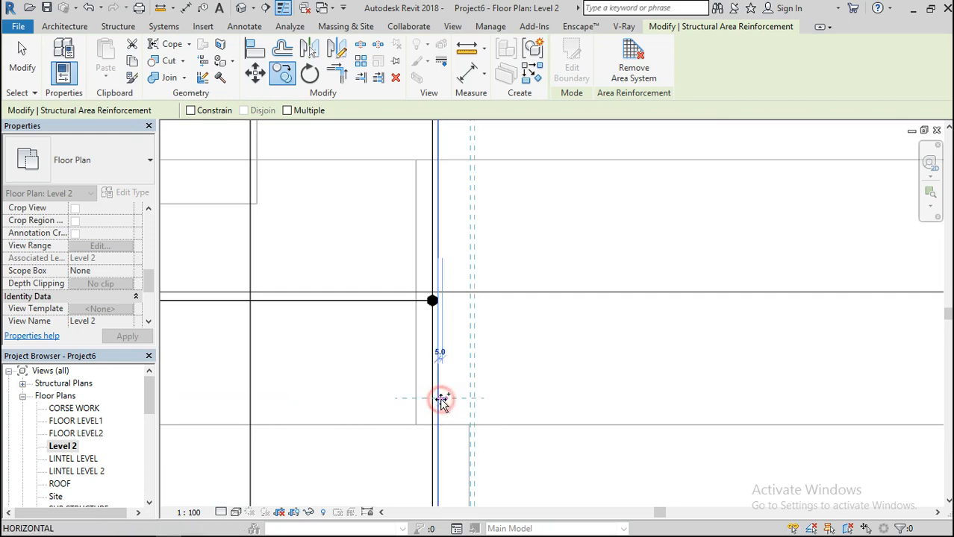
pyautogui.scroll(-3, 441, 400)
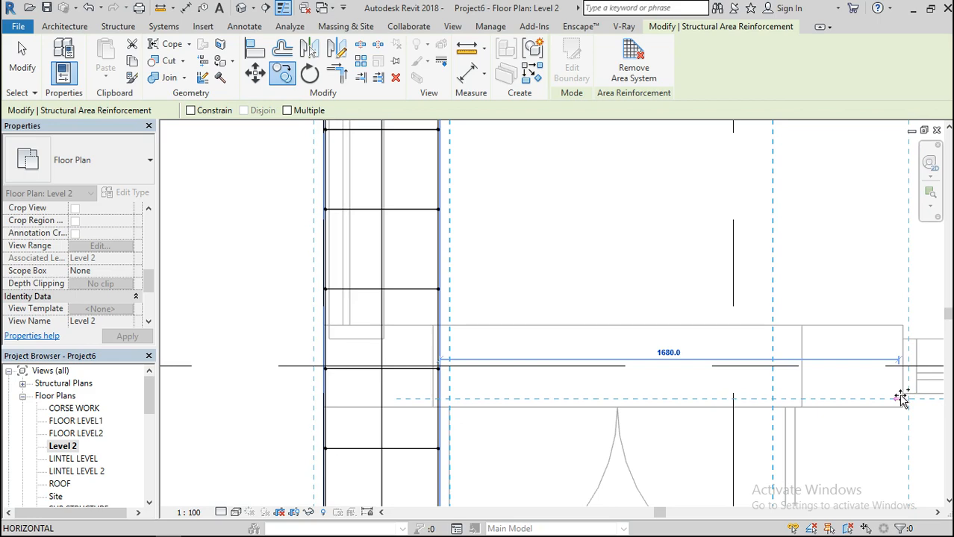
pyautogui.scroll(5, 901, 399)
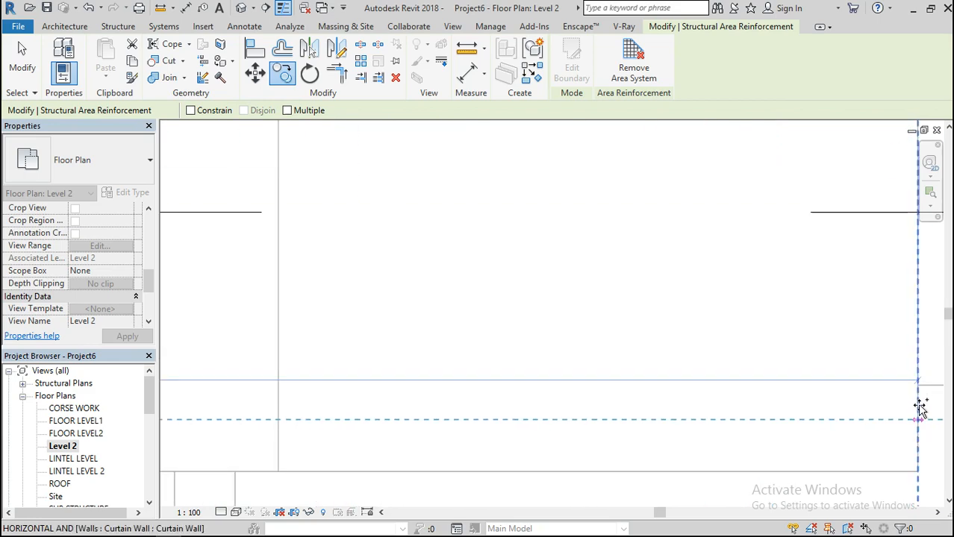
pyautogui.click(919, 420)
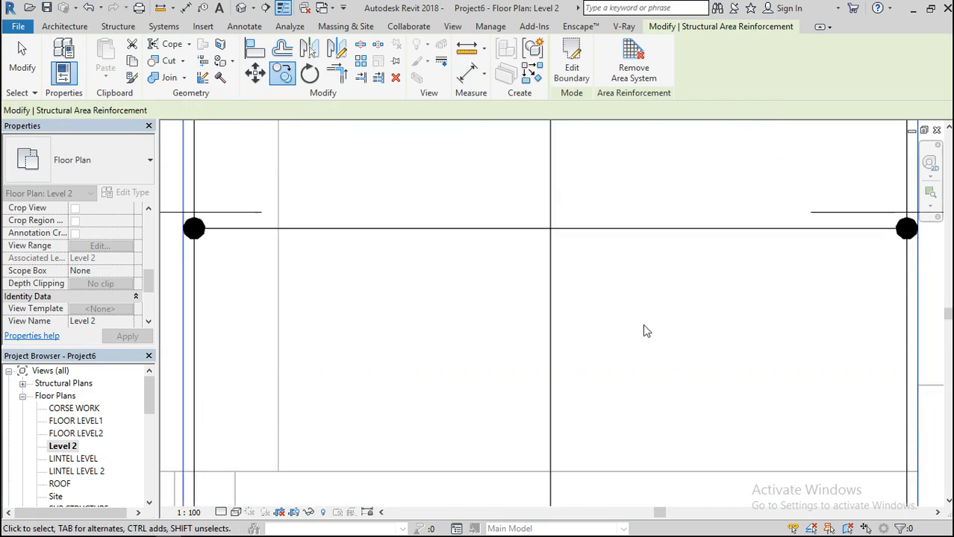
# - Check the positions of both reinforcement strips relative to the door, walls and beam in the Level 2 plan, and clear the selection
pyautogui.scroll(-5, 644, 326)
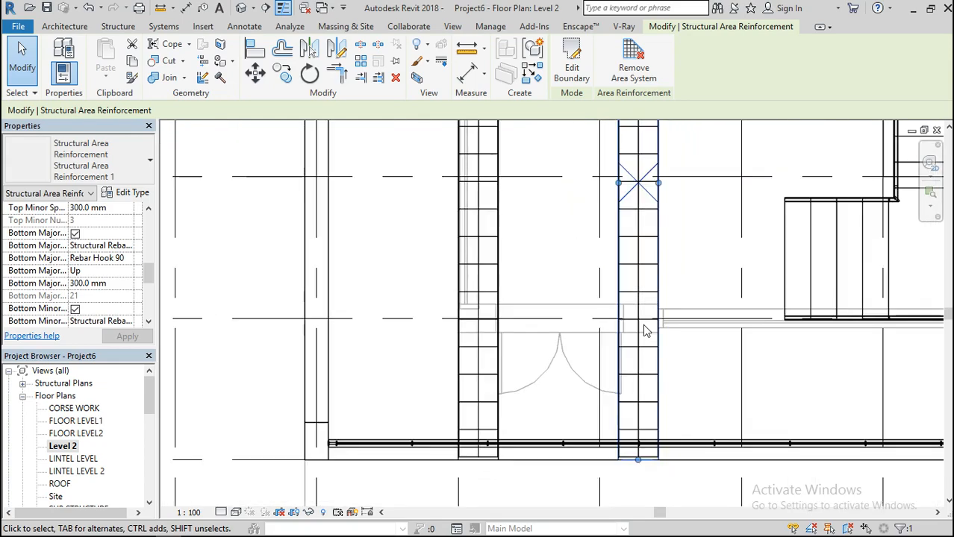
pyautogui.scroll(-3, 646, 331)
pyautogui.scroll(5, 649, 246)
pyautogui.scroll(-5, 648, 247)
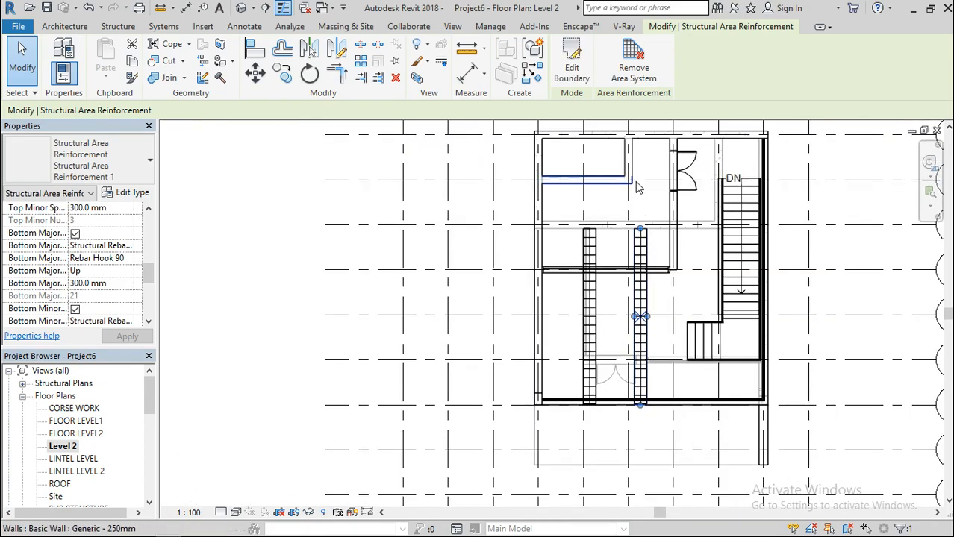
pyautogui.scroll(4, 638, 187)
pyautogui.scroll(-4, 641, 183)
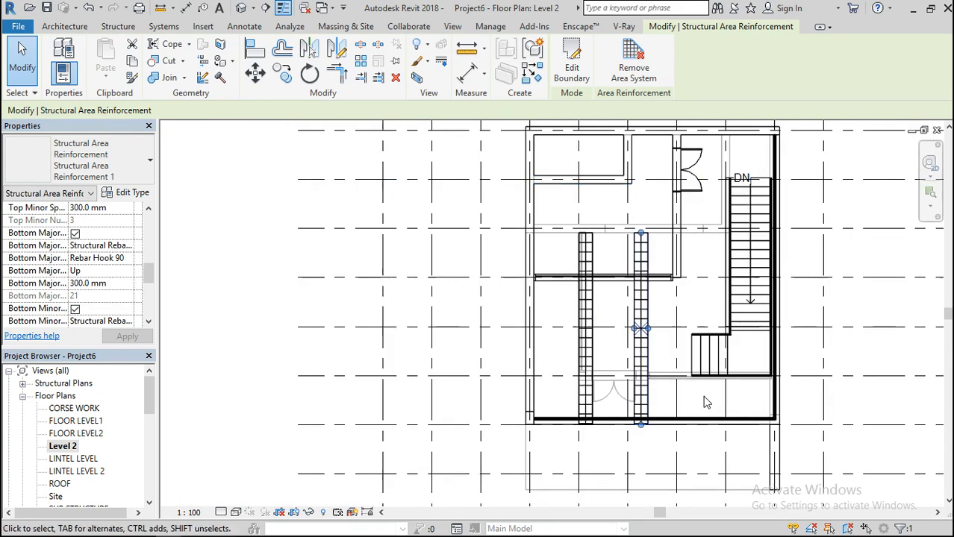
pyautogui.scroll(4, 674, 364)
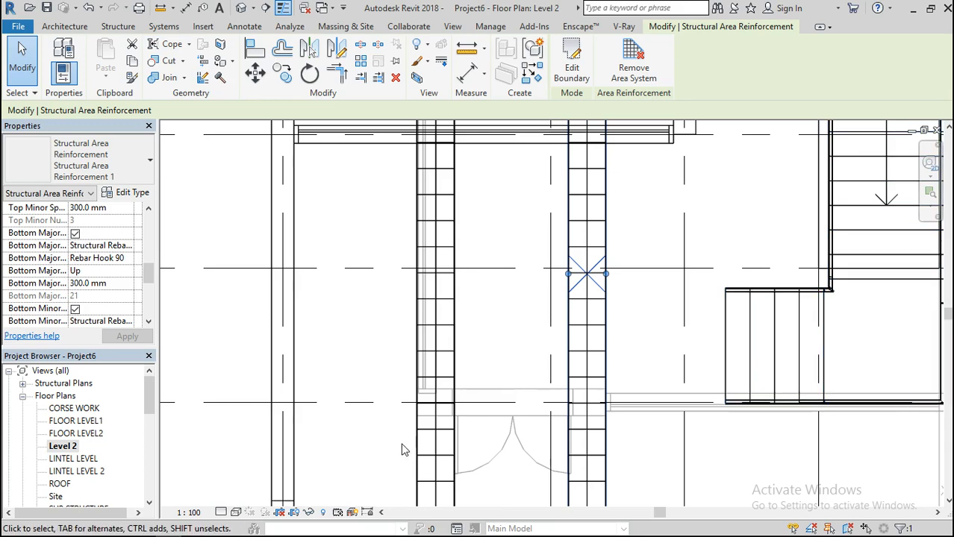
pyautogui.click(224, 220)
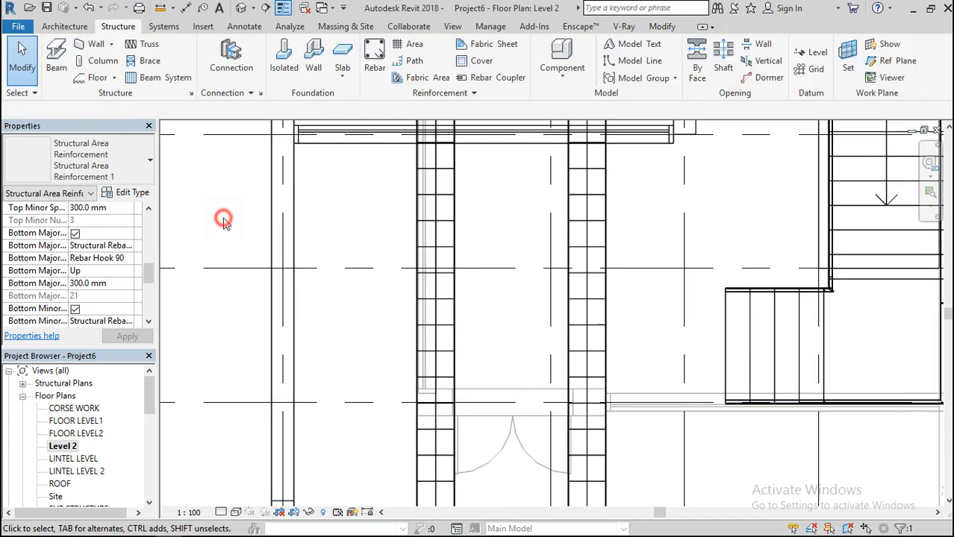
pyautogui.scroll(-3, 448, 223)
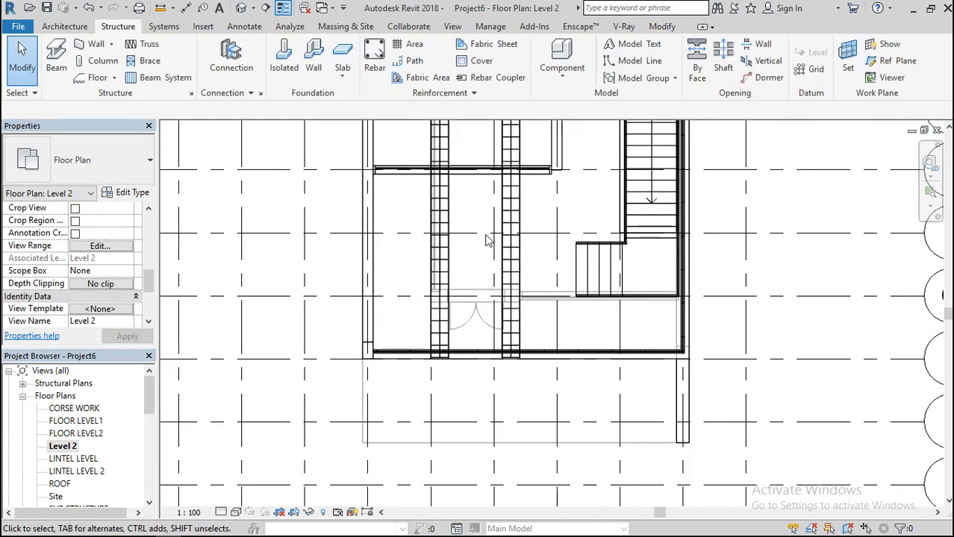
# - Sketch a rectangular area reinforcement boundary on the slab, covering the double door's wall thickness from the right strip's inner edge to the slab's left edge
pyautogui.click(589, 366)
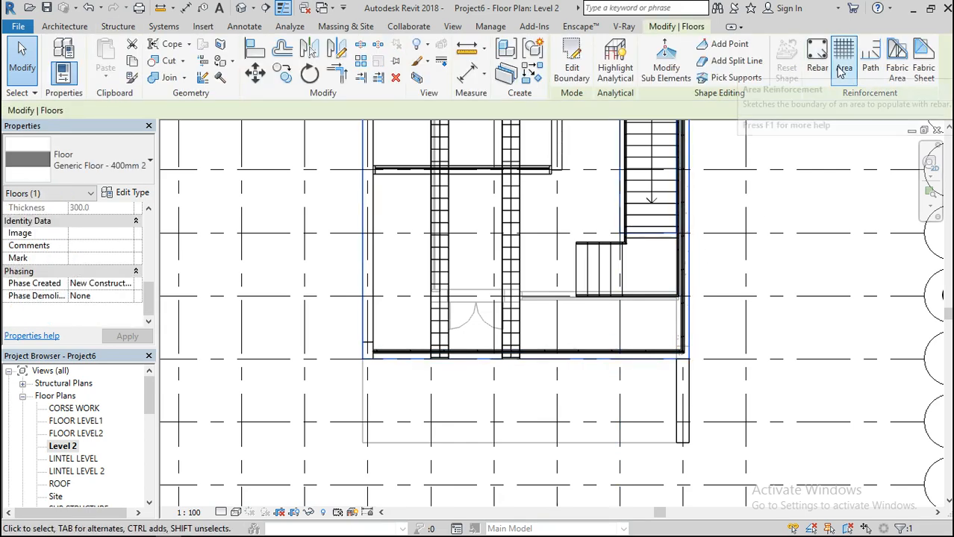
pyautogui.click(843, 68)
pyautogui.scroll(1, 505, 272)
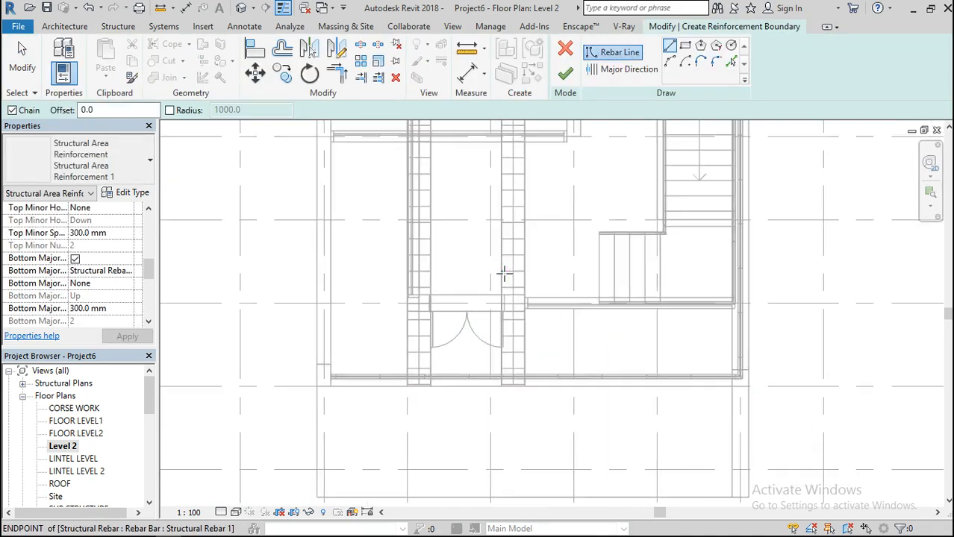
pyautogui.scroll(1, 505, 273)
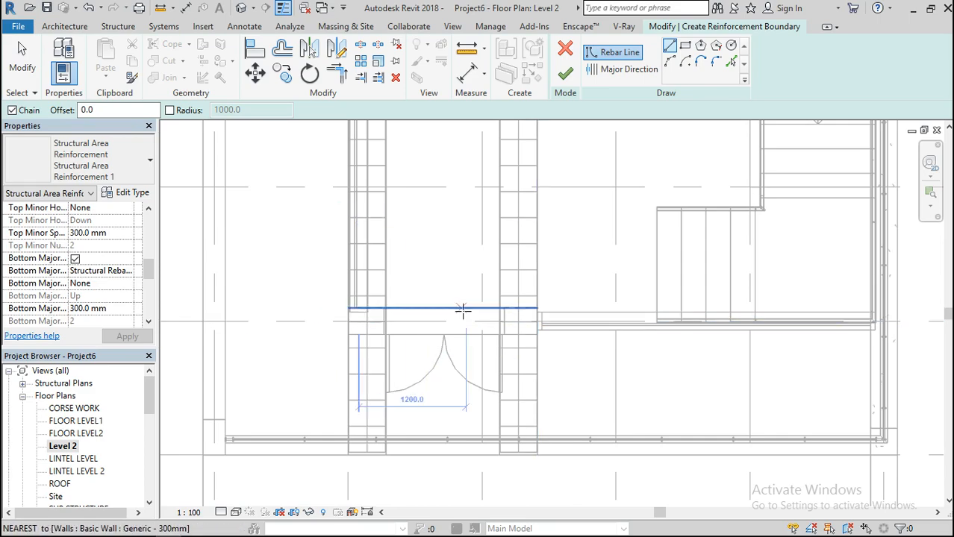
pyautogui.scroll(3, 502, 308)
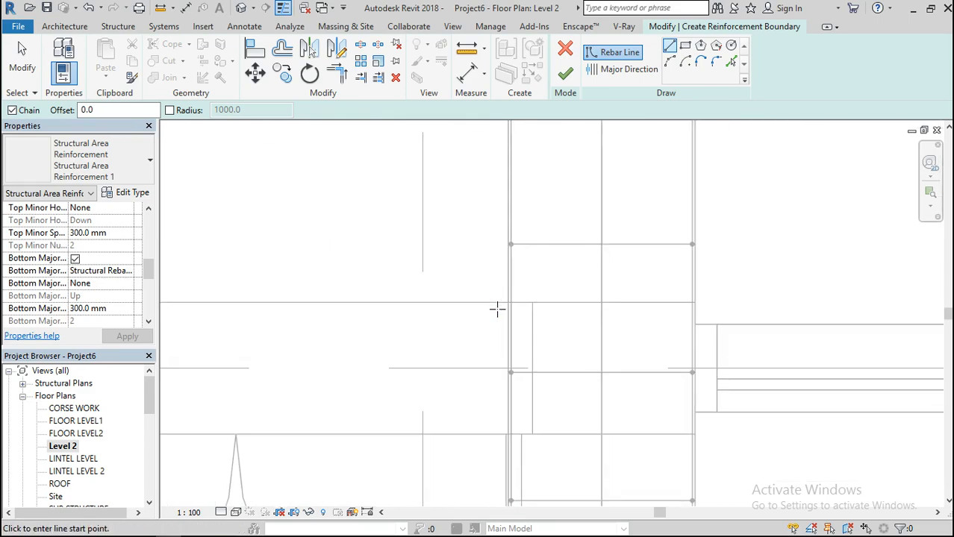
pyautogui.click(508, 302)
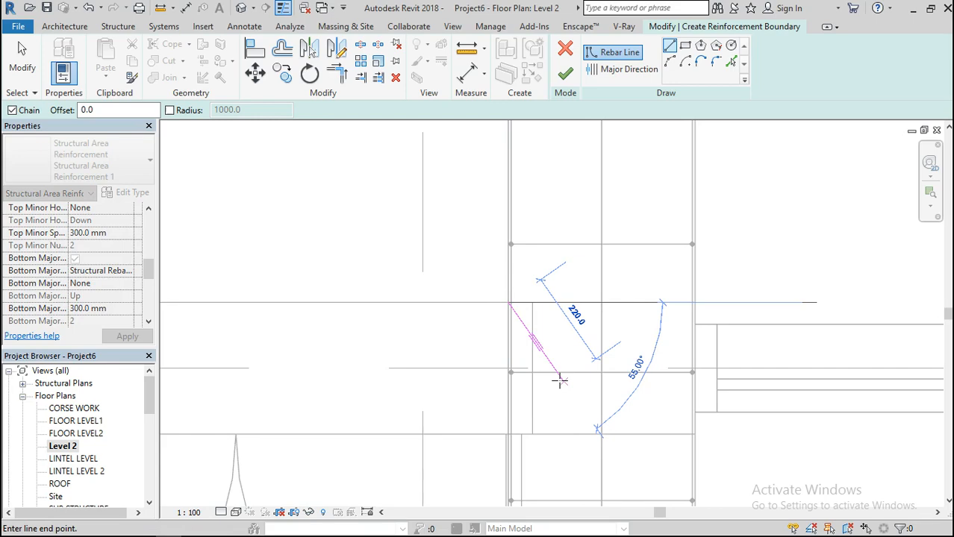
pyautogui.click(686, 47)
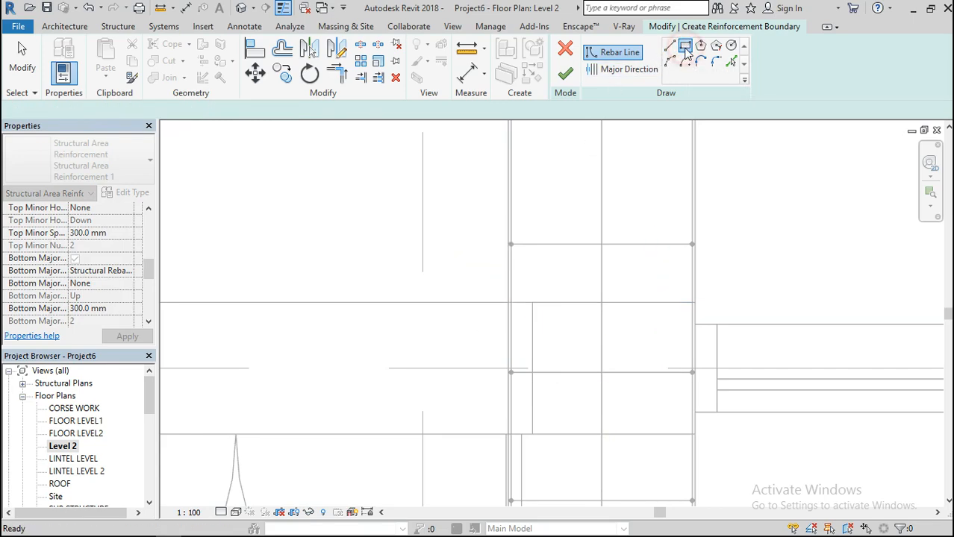
pyautogui.click(505, 305)
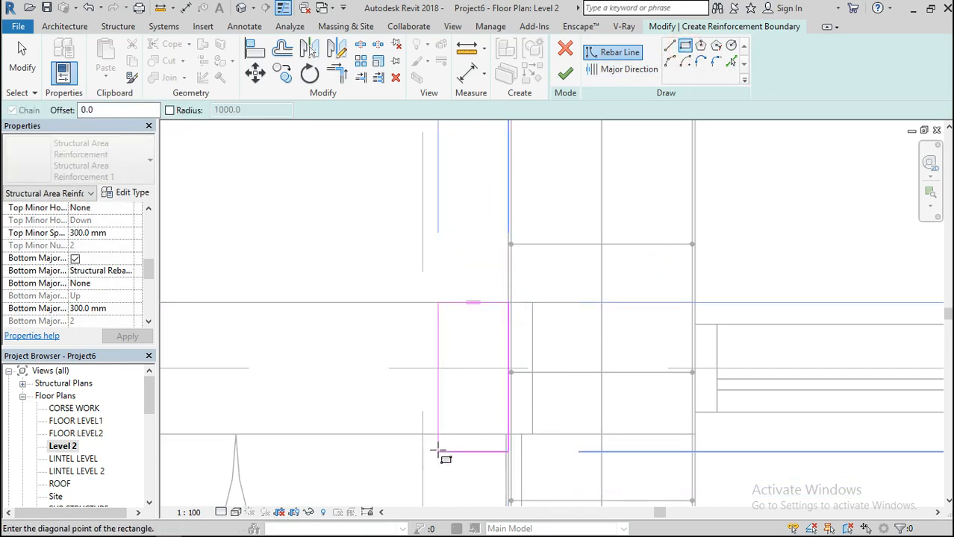
pyautogui.scroll(-2, 443, 414)
pyautogui.scroll(-2, 612, 330)
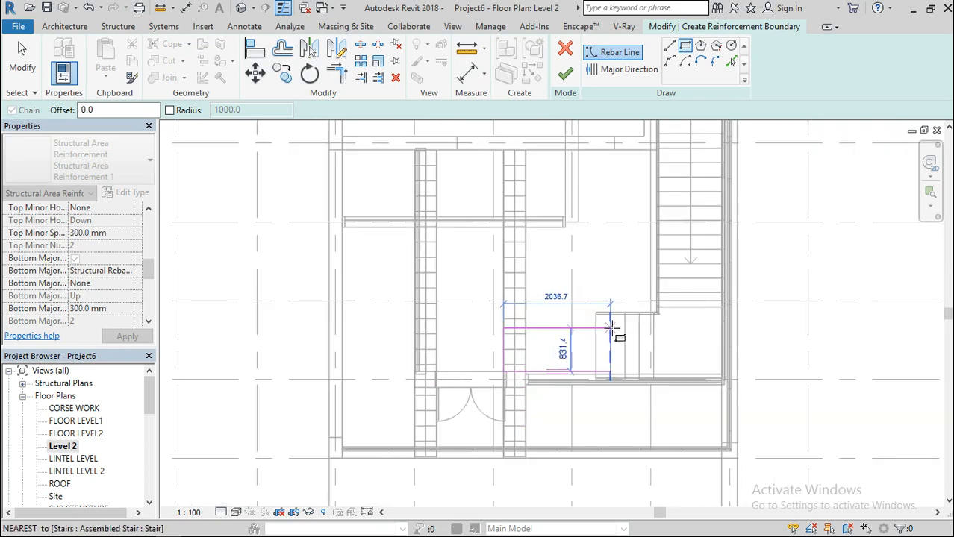
pyautogui.scroll(4, 319, 383)
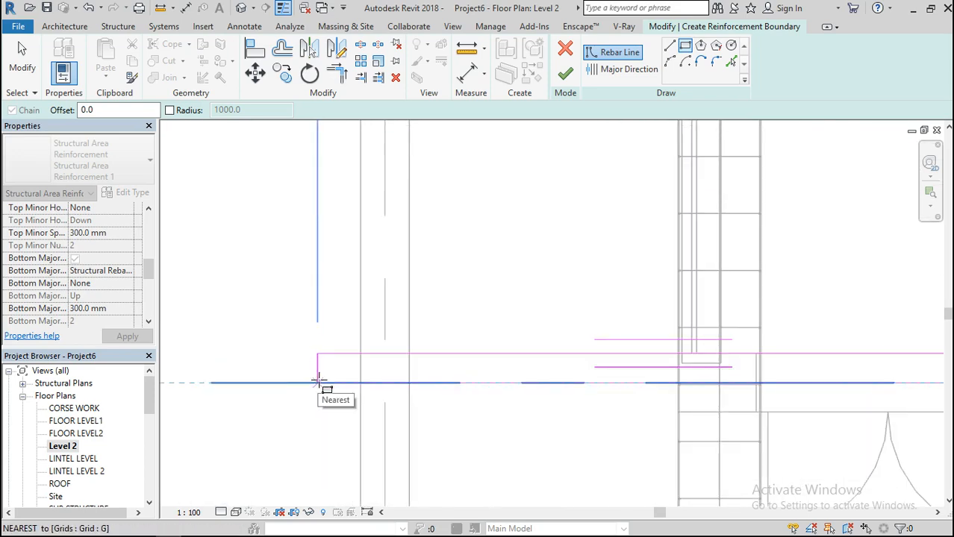
pyautogui.click(361, 412)
pyautogui.scroll(2, 461, 247)
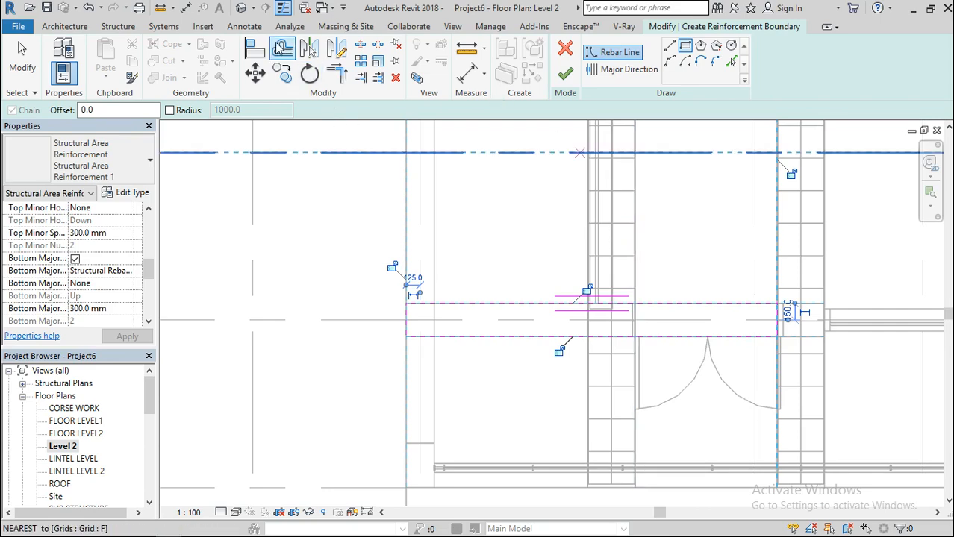
# - Align the rectangle's right edge with the slab's outer right edge beyond the stair
pyautogui.click(255, 48)
pyautogui.scroll(-3, 471, 290)
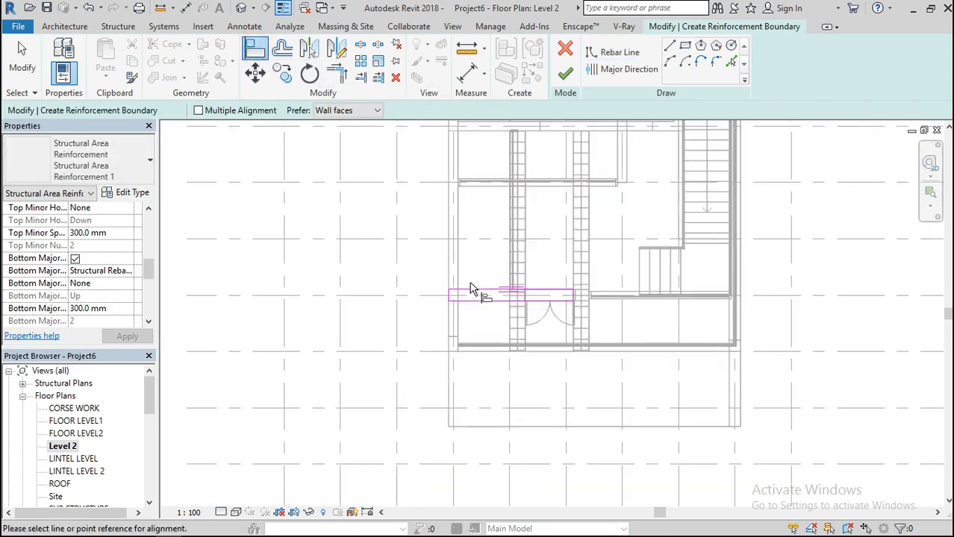
pyautogui.scroll(4, 751, 288)
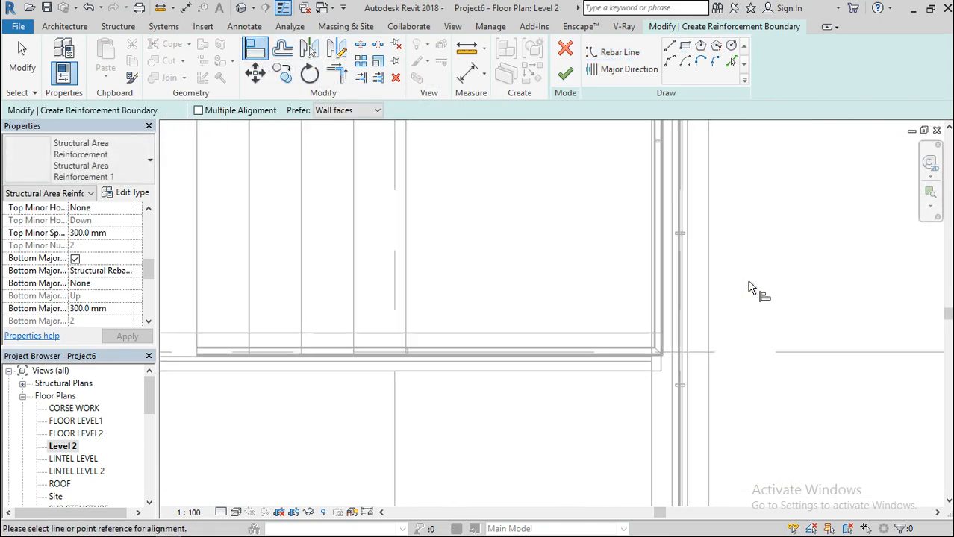
pyautogui.click(713, 412)
pyautogui.scroll(-4, 624, 221)
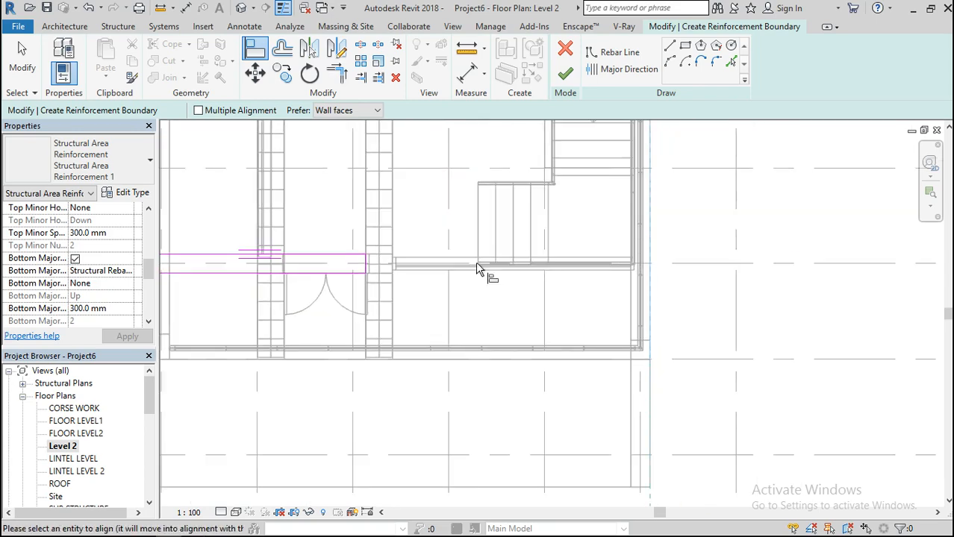
pyautogui.scroll(5, 345, 278)
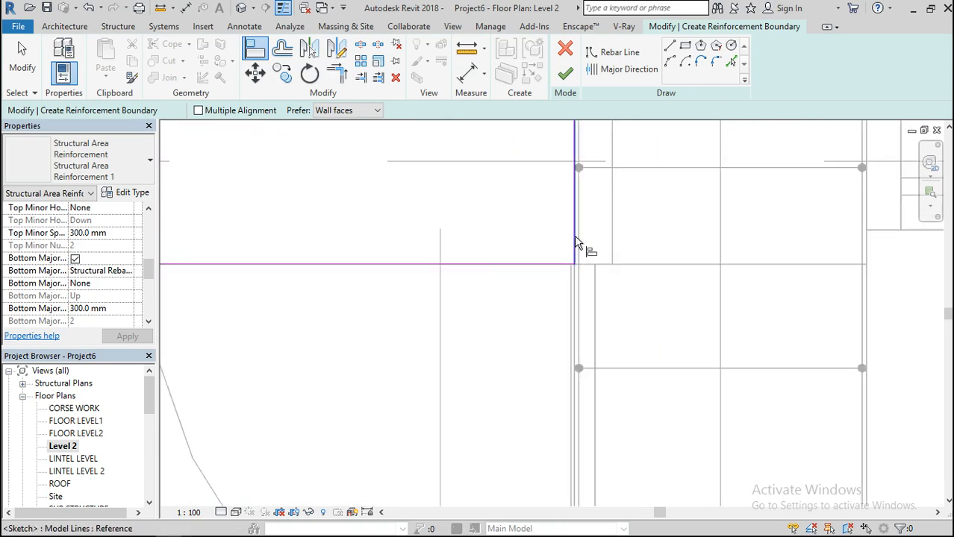
pyautogui.click(575, 237)
pyautogui.scroll(-3, 598, 343)
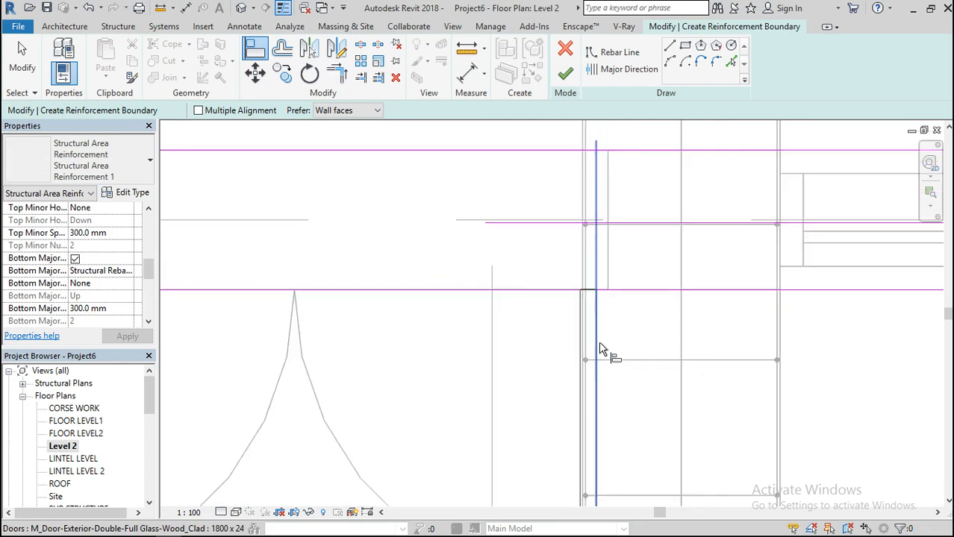
# - Finish the reinforcement boundary sketch to create the horizontal strip across the slab
pyautogui.scroll(-4, 595, 403)
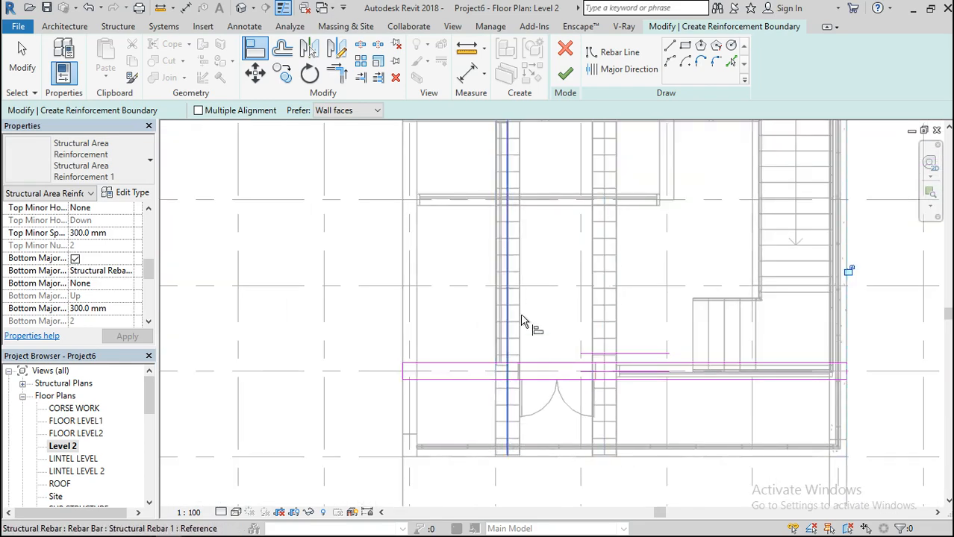
pyautogui.scroll(3, 521, 409)
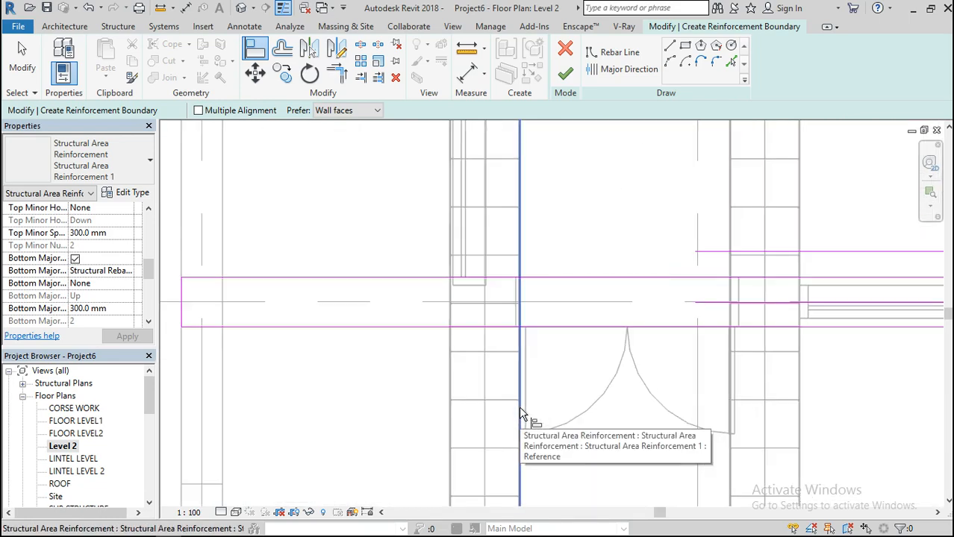
pyautogui.click(567, 74)
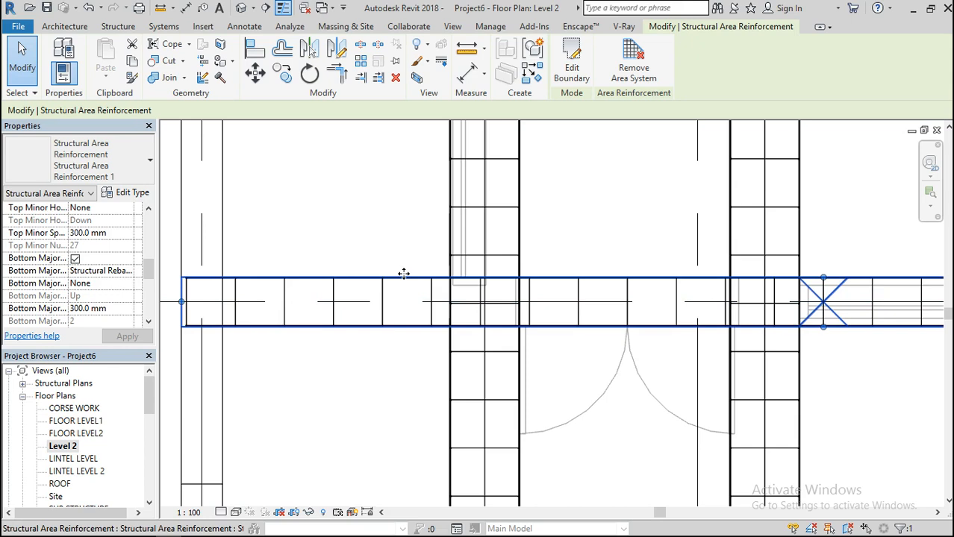
pyautogui.scroll(-2, 405, 273)
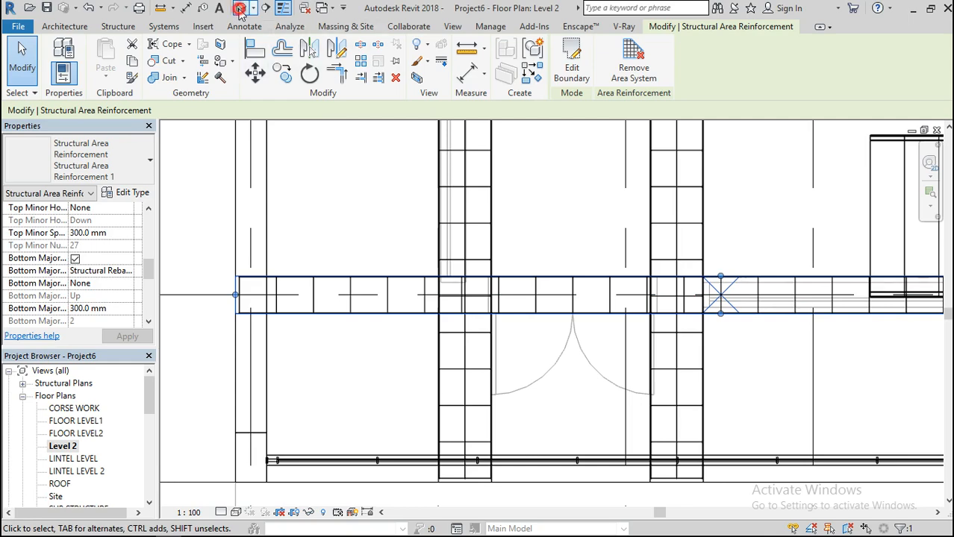
# - In the 3D view, set the new horizontal strip's top minor hook type to Rebar Hook 90
pyautogui.click(241, 9)
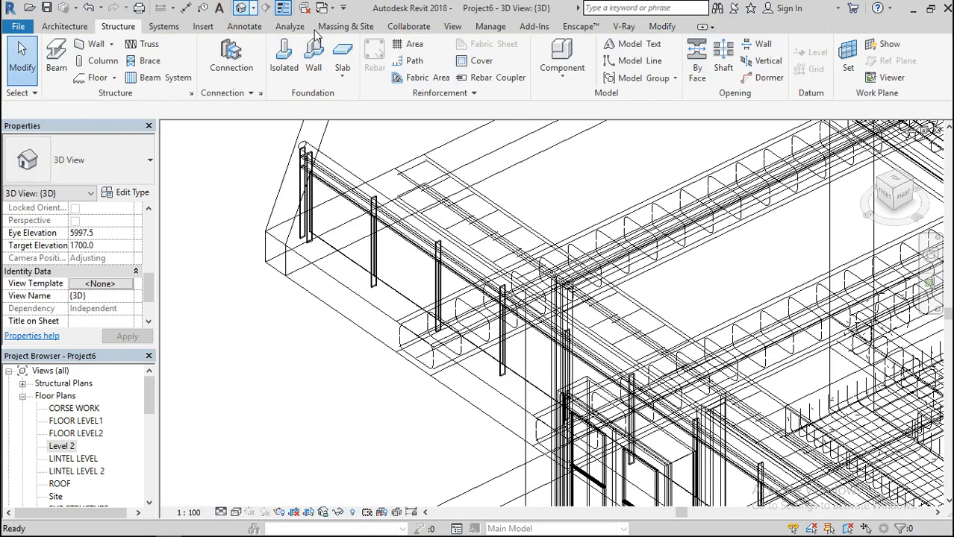
pyautogui.click(475, 213)
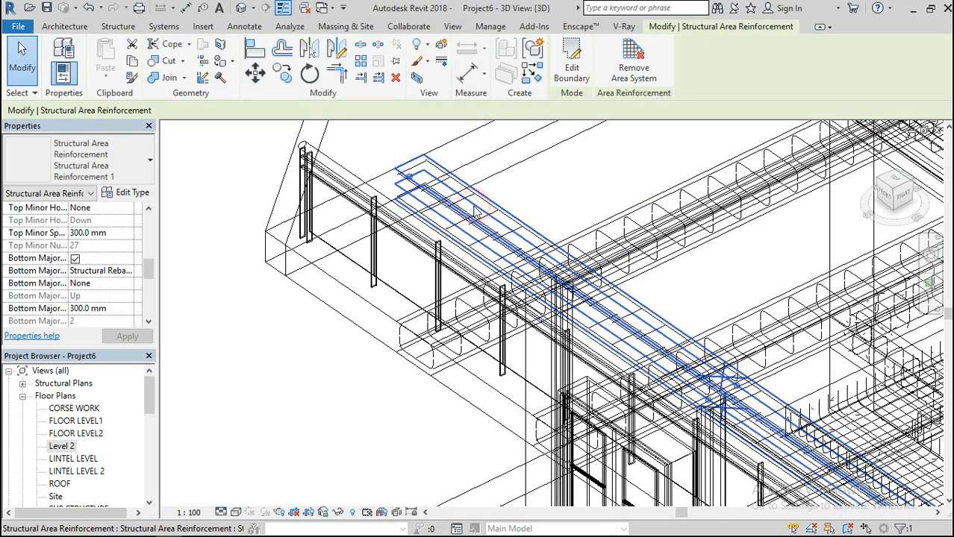
pyautogui.click(127, 209)
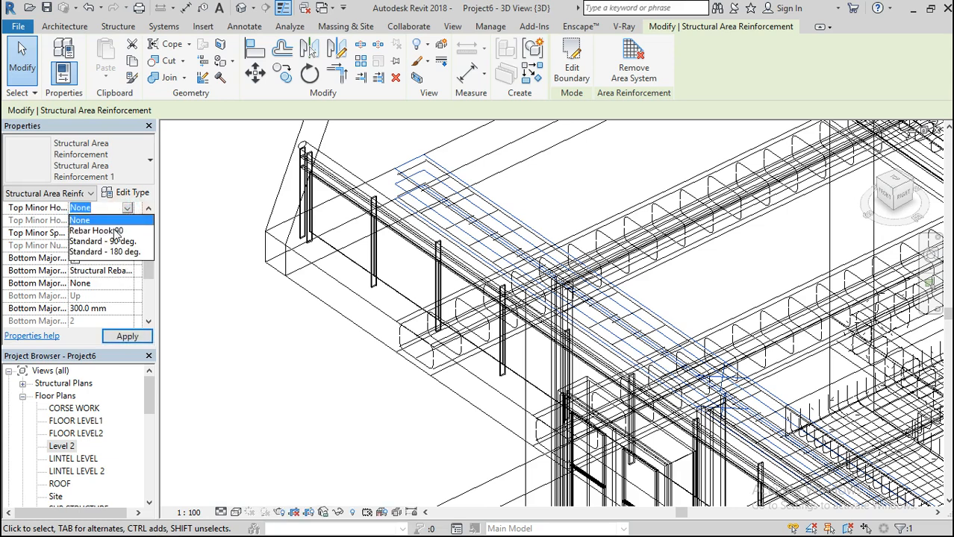
pyautogui.click(97, 232)
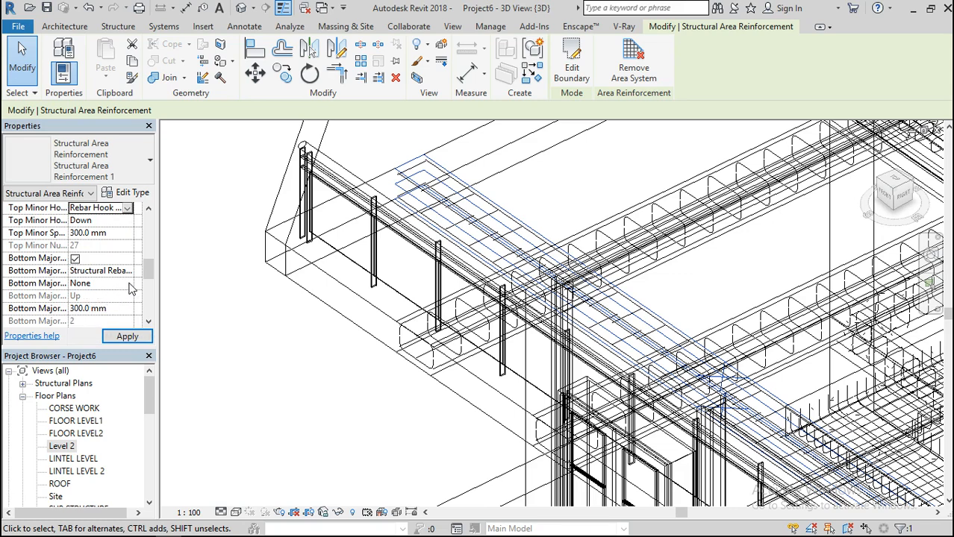
# - Set the horizontal strip's bottom major hook type to Rebar Hook 90 and apply the change
pyautogui.click(128, 284)
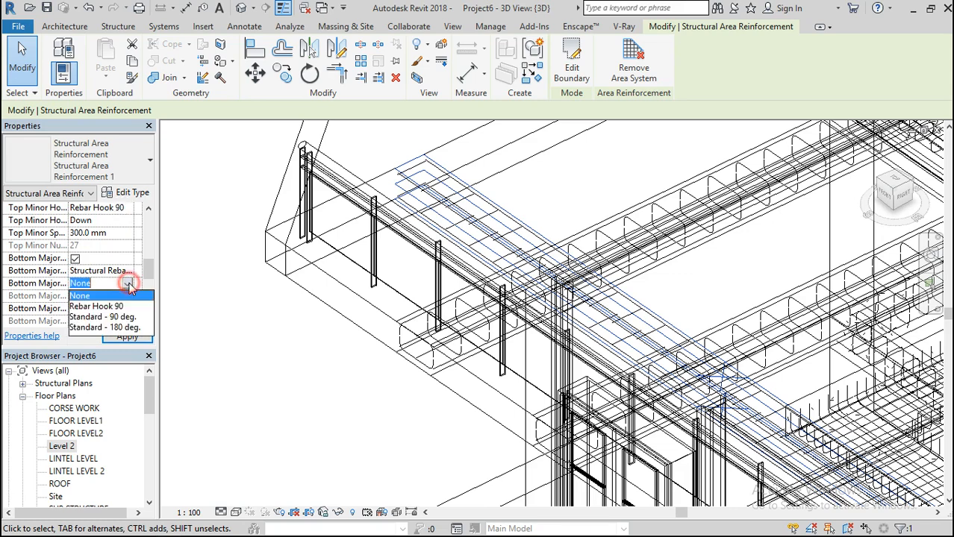
pyautogui.click(97, 307)
pyautogui.click(126, 337)
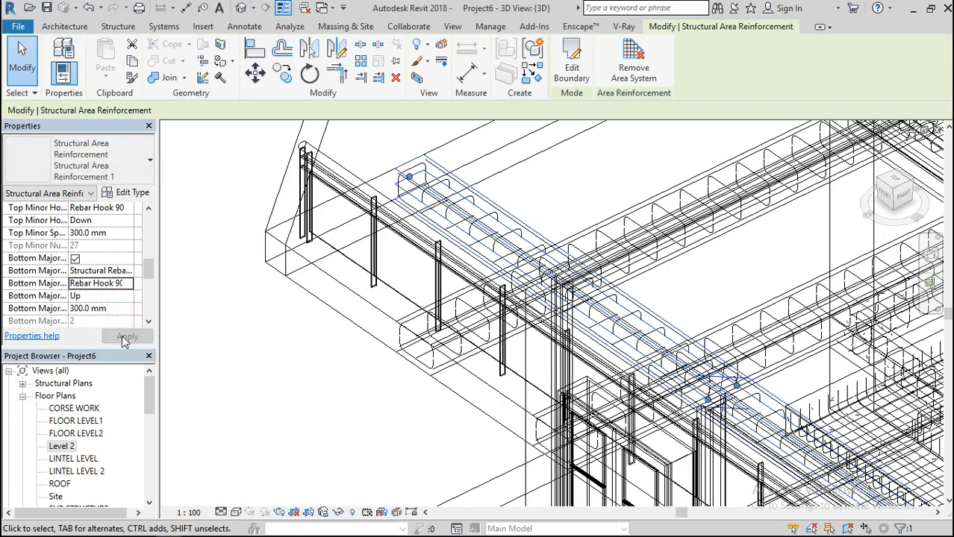
# - Examine the hook shapes along the horizontal strip in 3D and review its bottom layer properties
pyautogui.scroll(4, 445, 211)
pyautogui.scroll(-2, 445, 211)
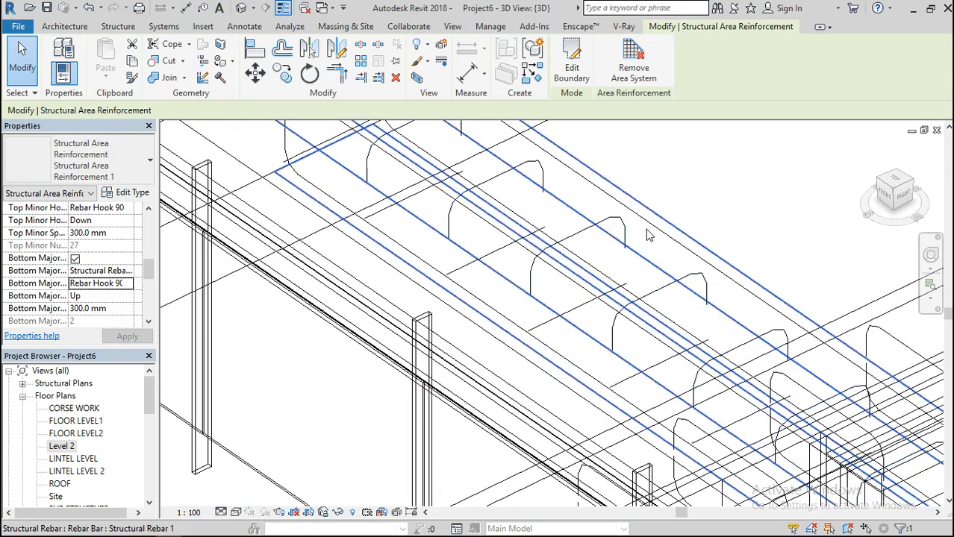
pyautogui.scroll(-3, 304, 335)
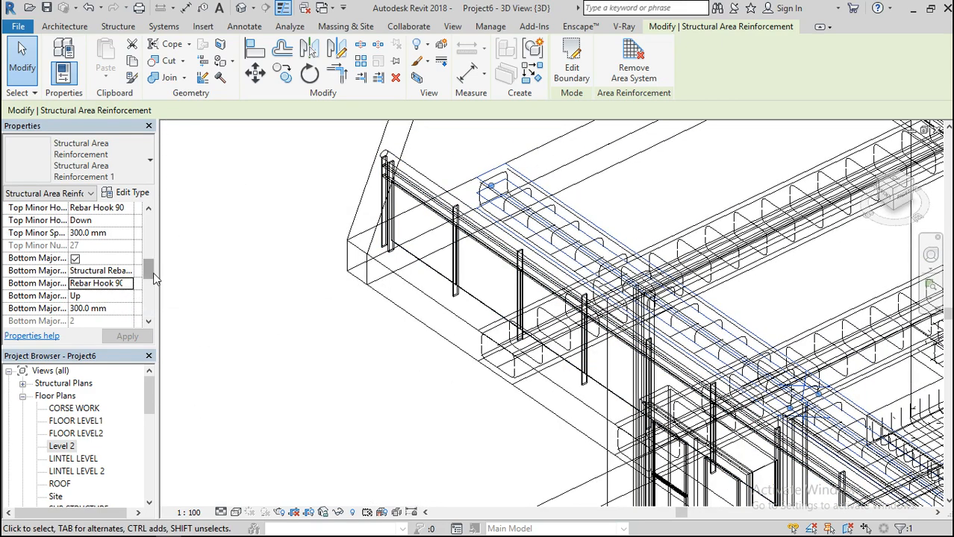
pyautogui.moveTo(150, 272); pyautogui.dragTo(150, 291)
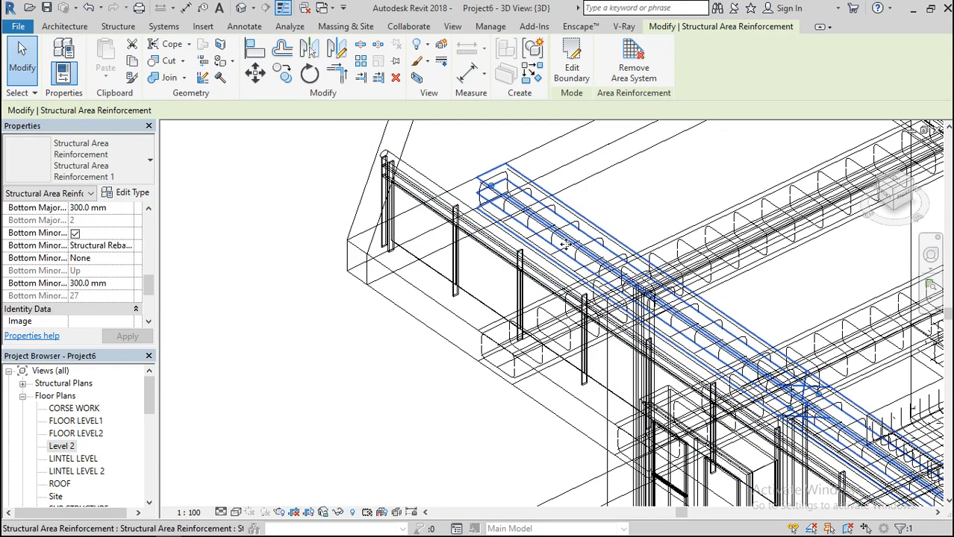
pyautogui.scroll(4, 469, 340)
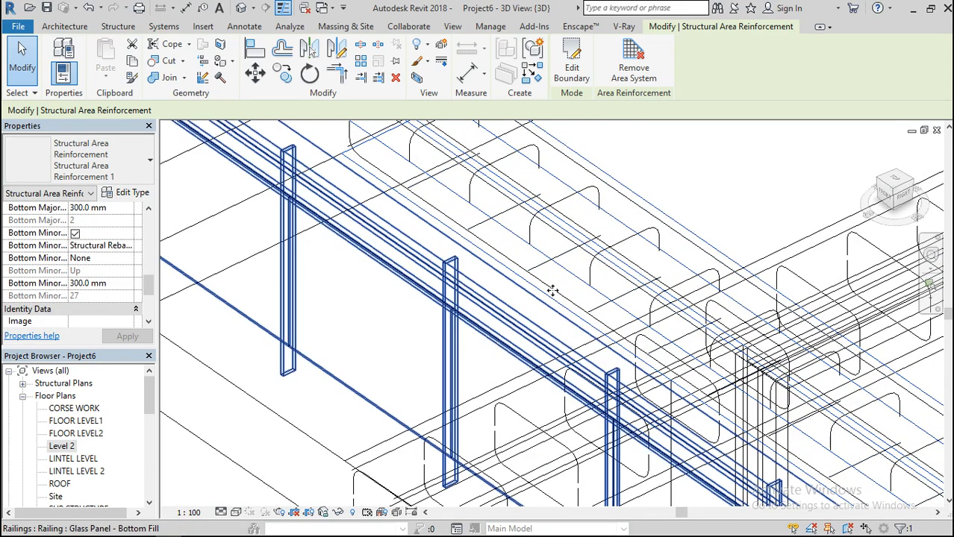
pyautogui.scroll(-5, 552, 291)
pyautogui.scroll(3, 451, 157)
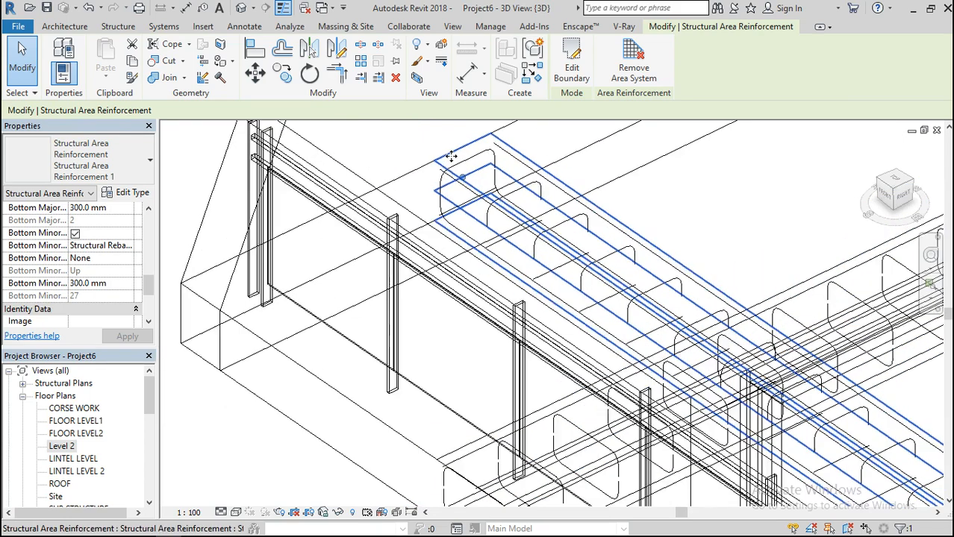
pyautogui.scroll(3, 451, 157)
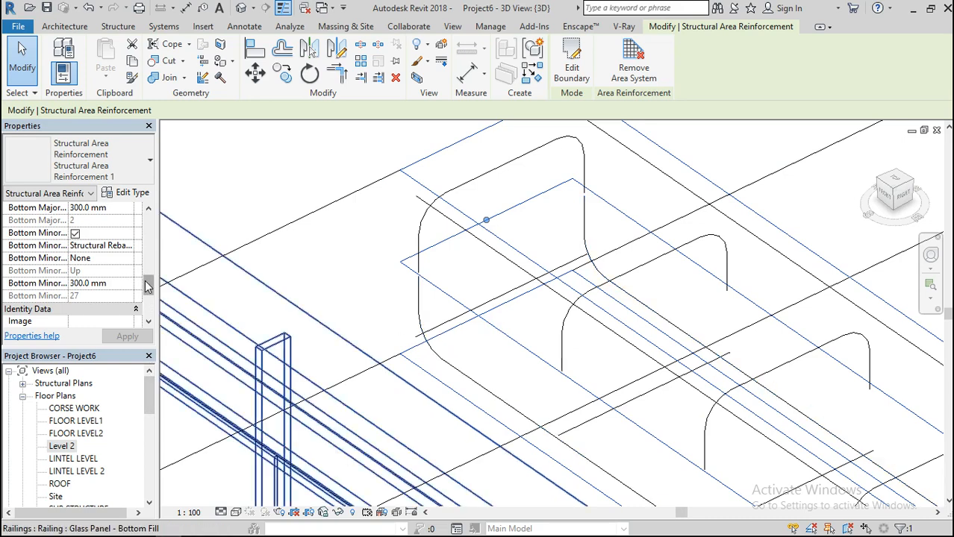
# - Review the strip's top minor hook options and set its bottom major hook type to None
pyautogui.scroll(3, 147, 280)
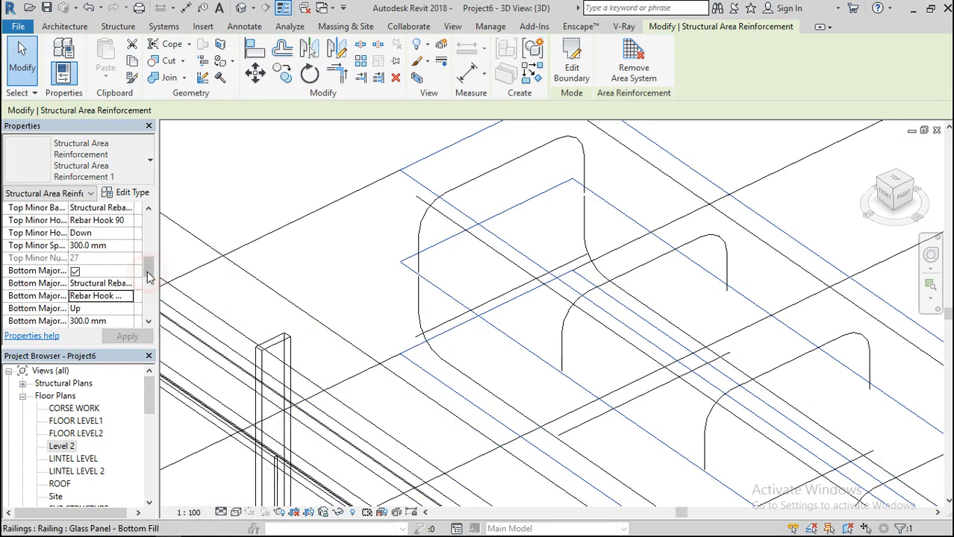
pyautogui.click(129, 222)
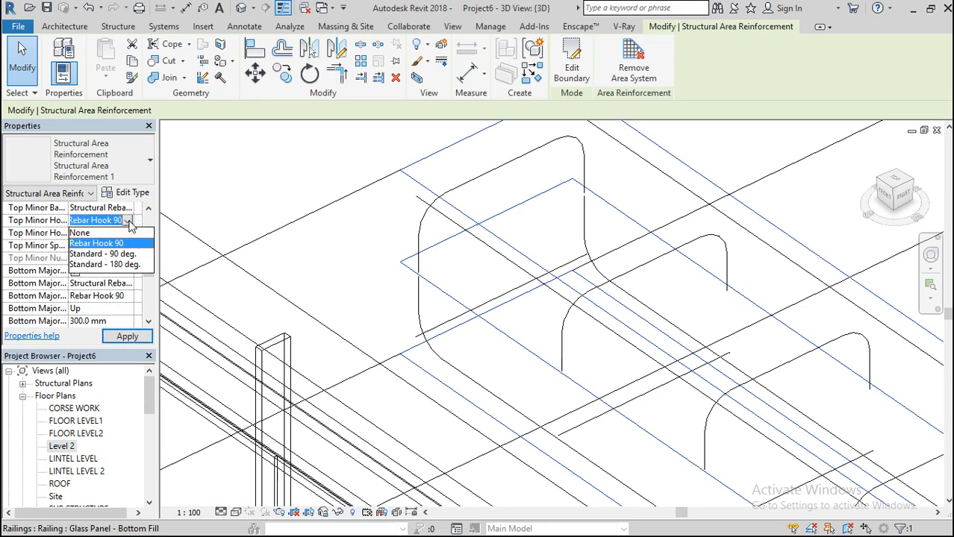
pyautogui.click(132, 306)
pyautogui.click(130, 297)
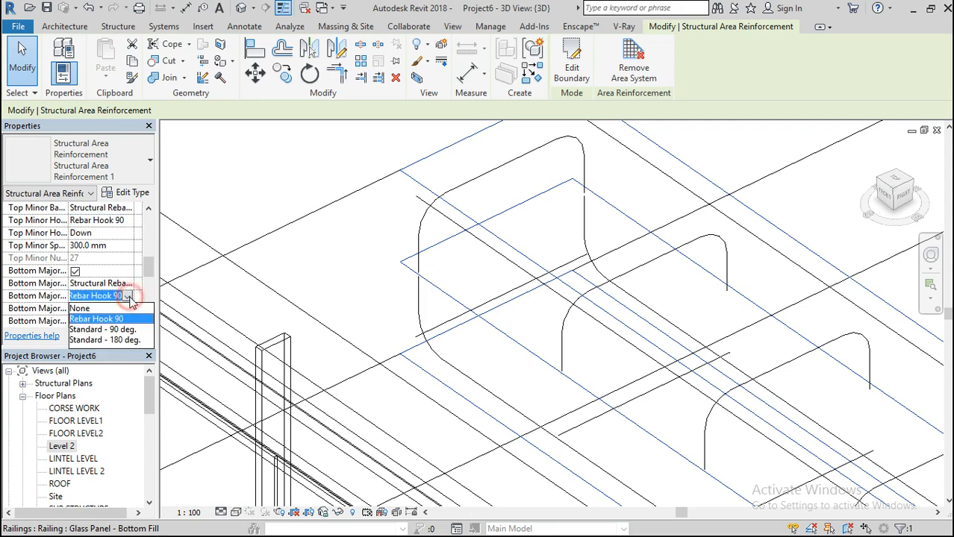
pyautogui.click(120, 308)
pyautogui.moveTo(148, 267); pyautogui.dragTo(140, 295)
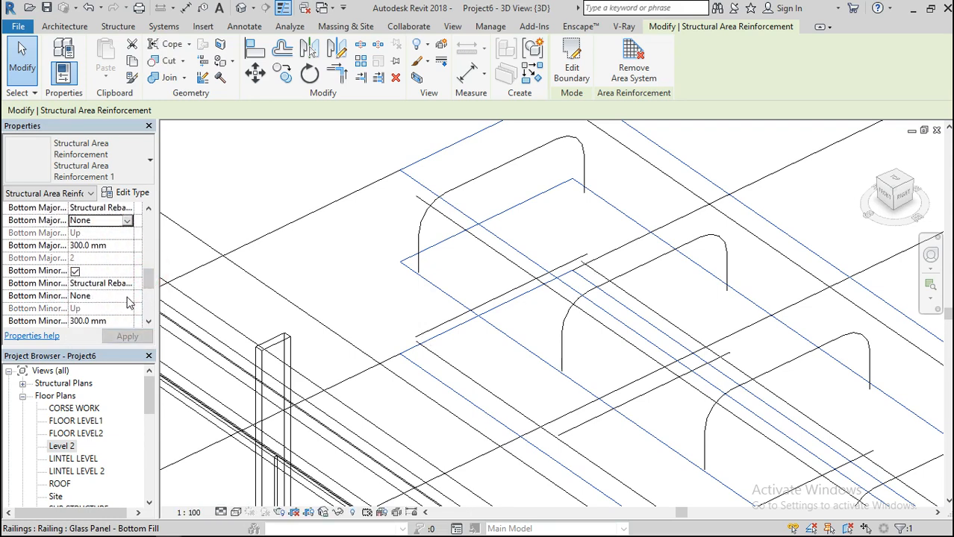
# - Set the horizontal strip's bottom minor hook type to Rebar Hook 90, apply the change and deselect the strip
pyautogui.click(128, 297)
pyautogui.click(116, 319)
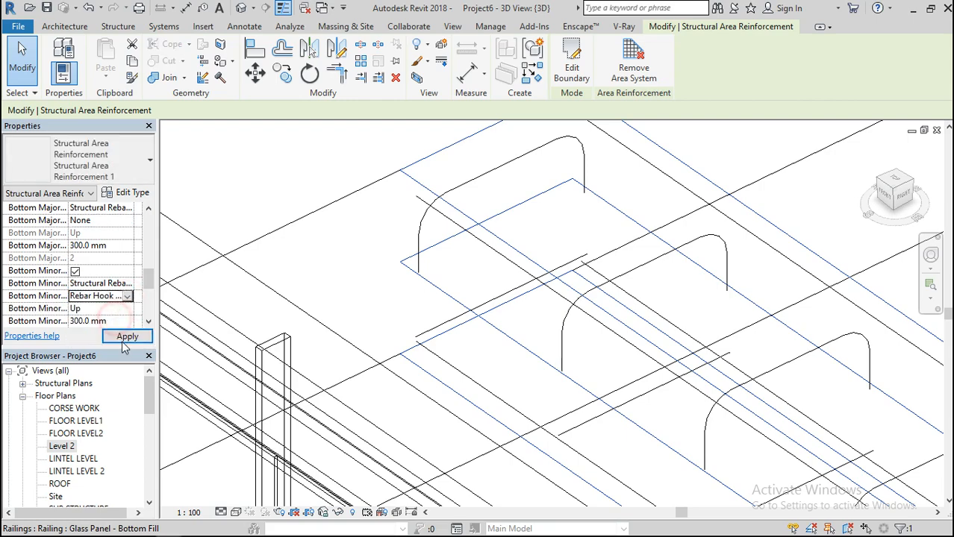
pyautogui.click(126, 337)
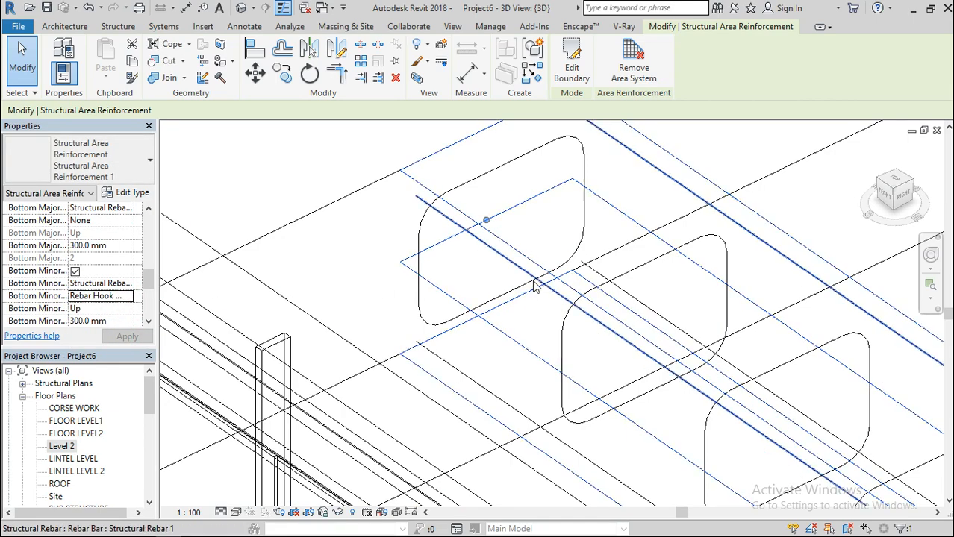
pyautogui.scroll(-4, 533, 269)
pyautogui.scroll(-2, 524, 170)
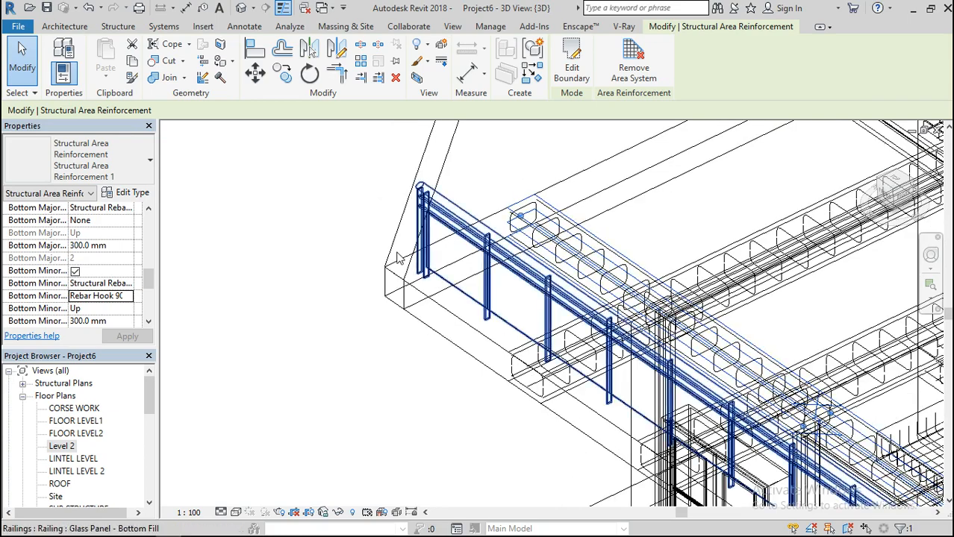
pyautogui.click(267, 208)
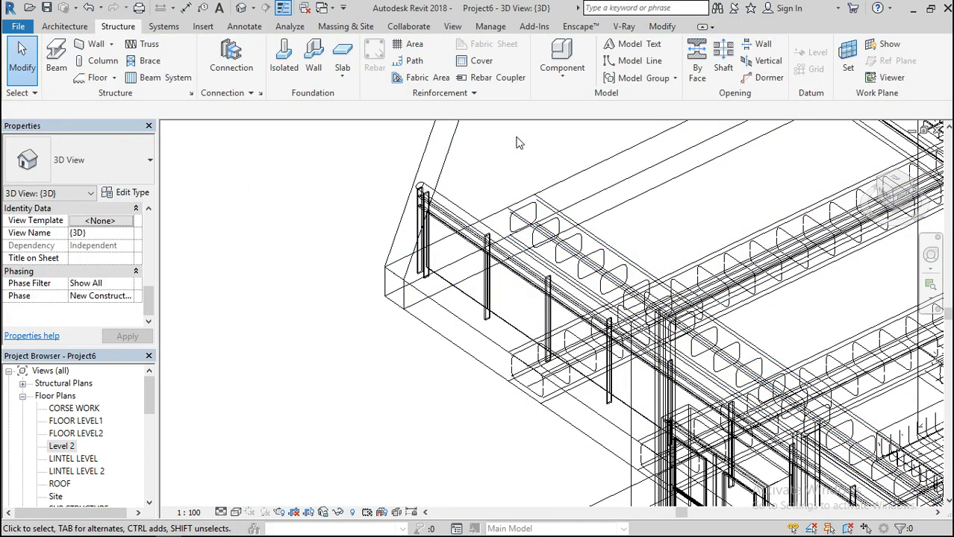
pyautogui.scroll(-2, 597, 207)
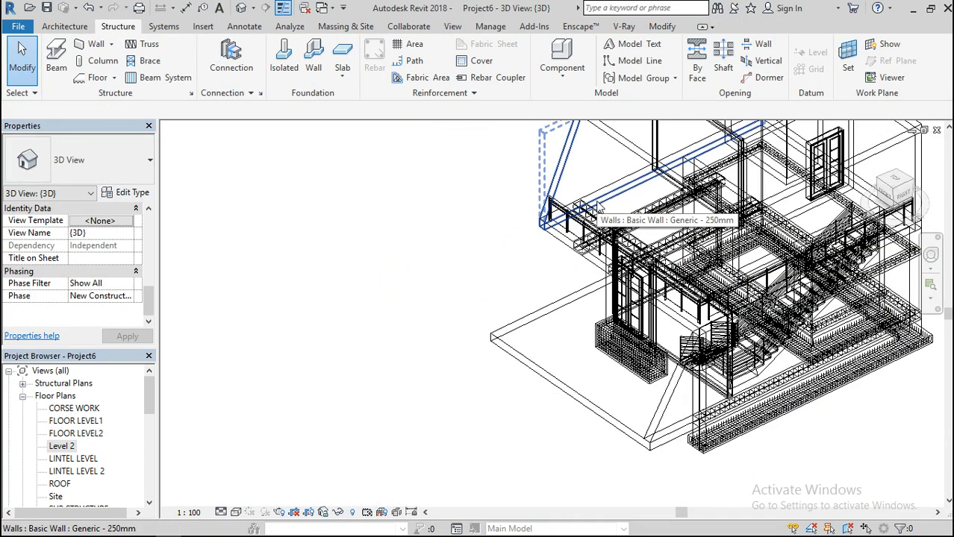
# - Open the Level 2 floor plan and examine how the reinforcement strips sit within the slab, walls and stair
pyautogui.doubleClick(63, 446)
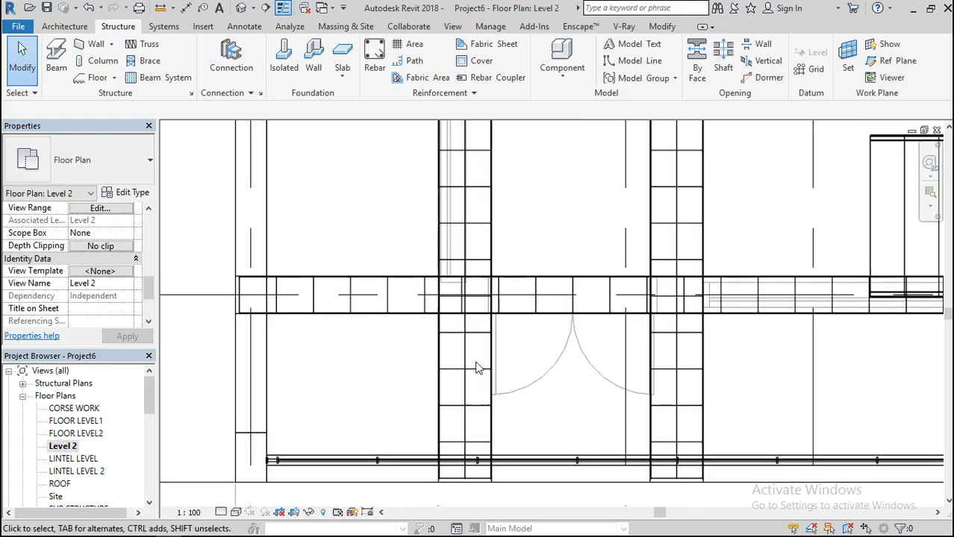
pyautogui.scroll(-3, 483, 359)
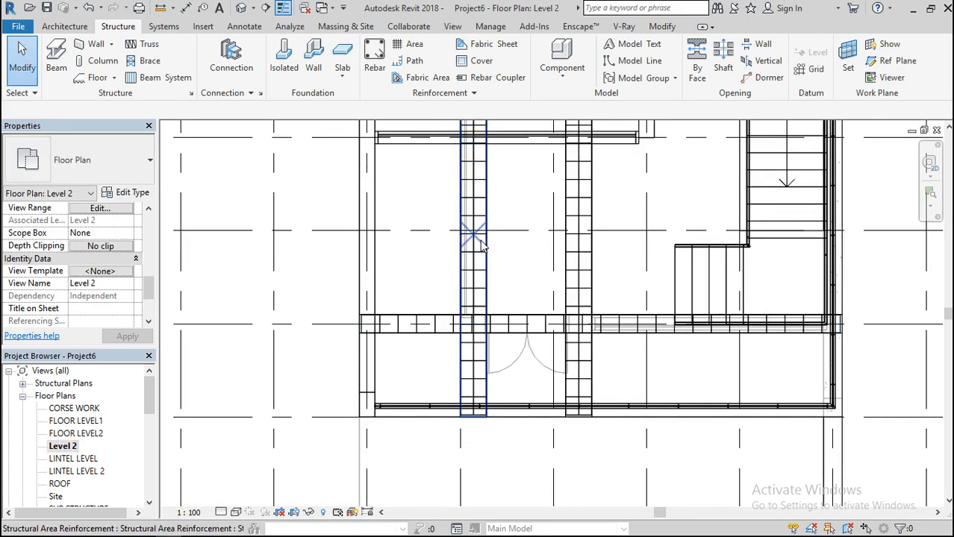
pyautogui.scroll(-1, 481, 247)
pyautogui.scroll(-2, 481, 246)
pyautogui.scroll(5, 577, 206)
pyautogui.scroll(-2, 576, 206)
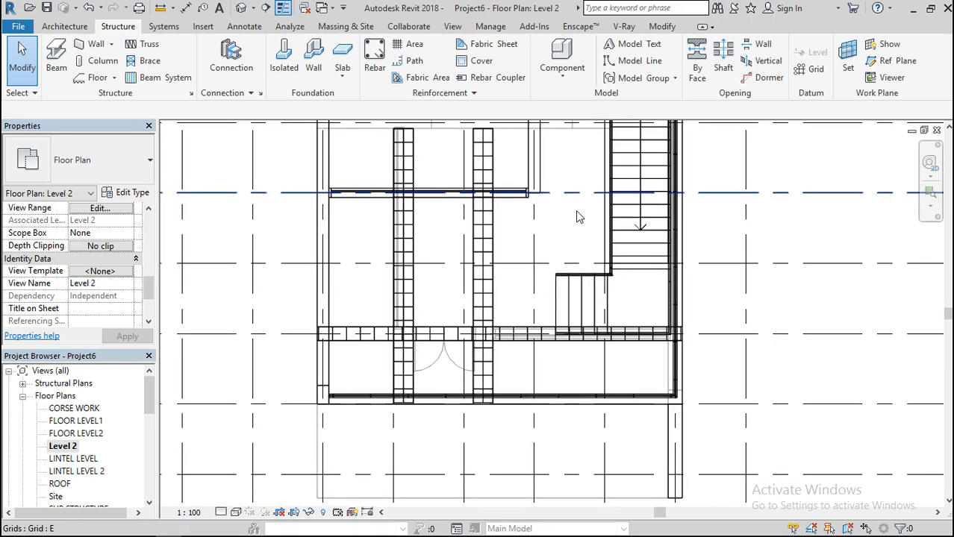
pyautogui.scroll(-2, 533, 310)
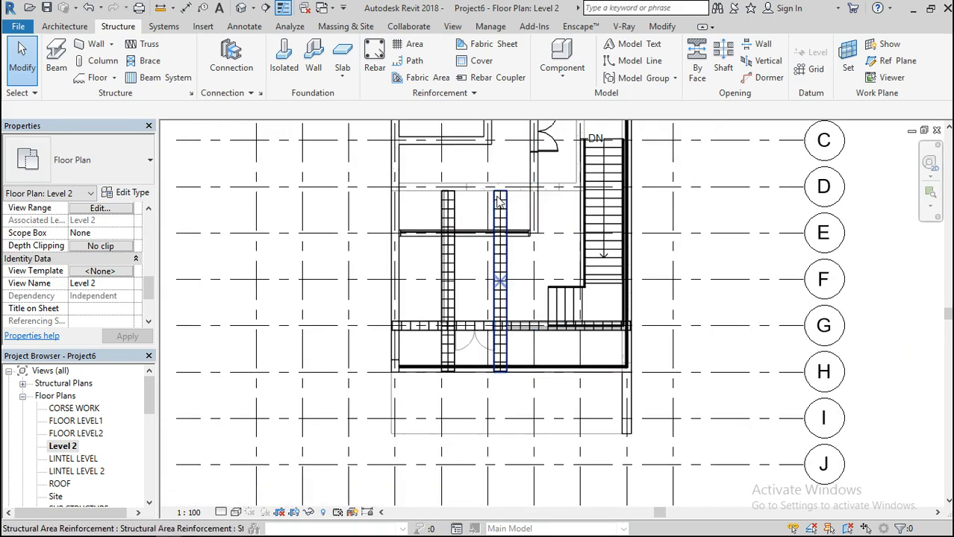
pyautogui.scroll(3, 508, 321)
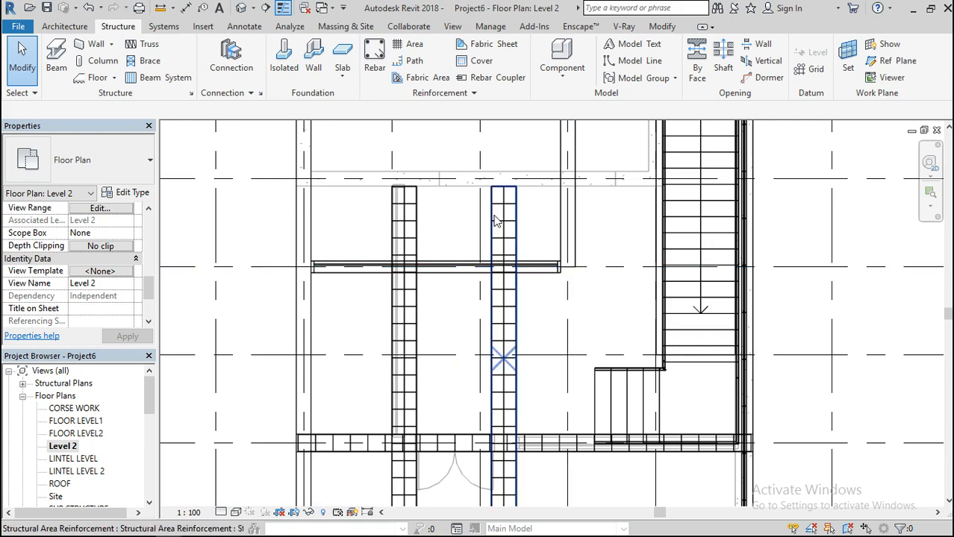
pyautogui.scroll(-6, 549, 180)
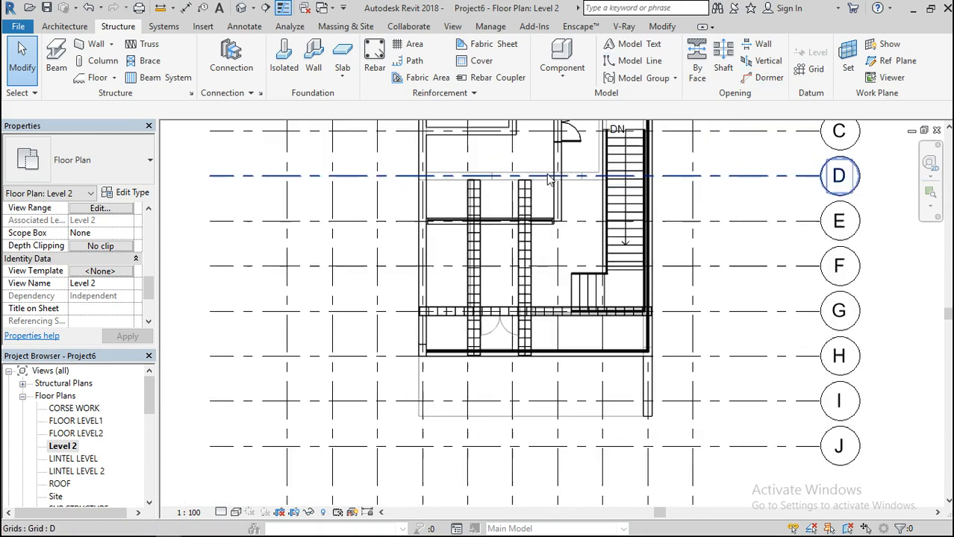
pyautogui.scroll(6, 572, 280)
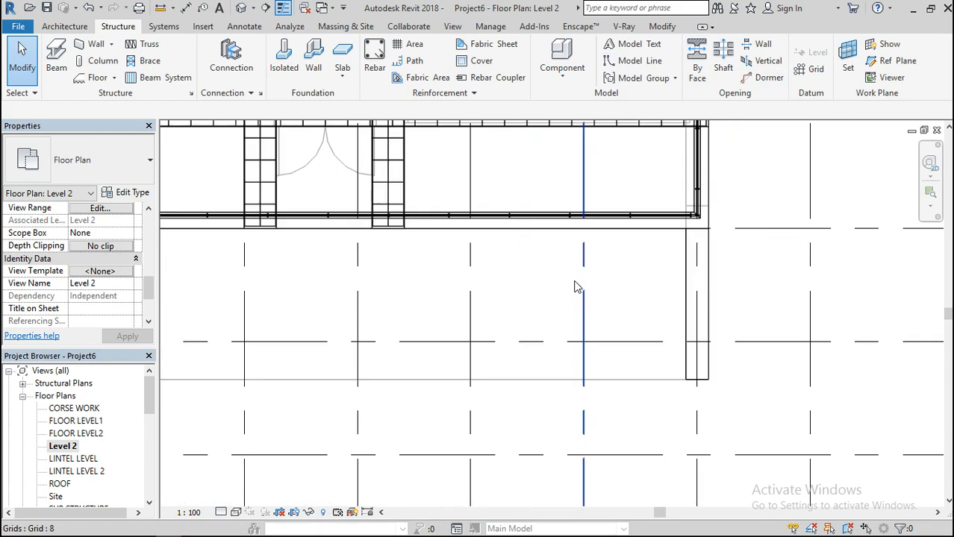
# - Select the Level 2 floor slab and start a new area reinforcement boundary on it
pyautogui.click(517, 231)
pyautogui.click(845, 56)
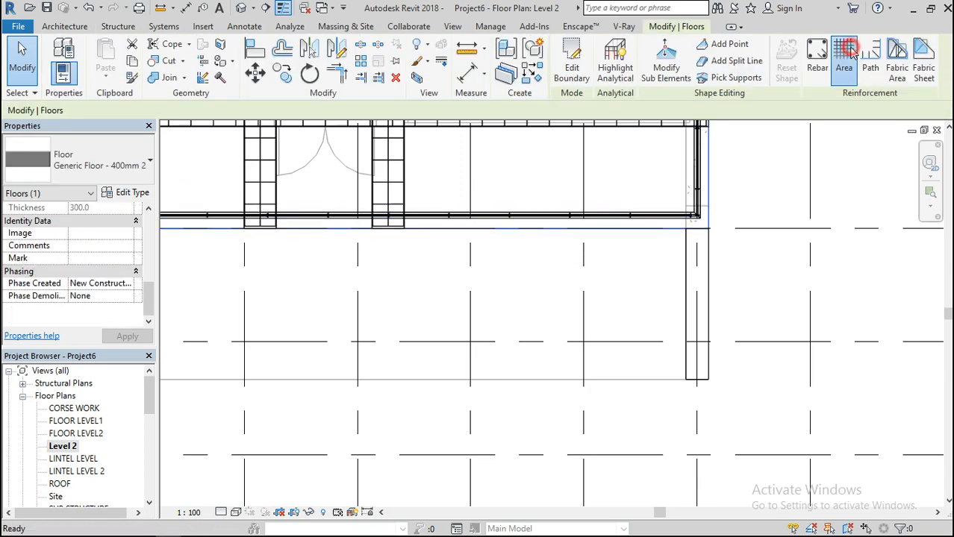
pyautogui.scroll(-5, 634, 359)
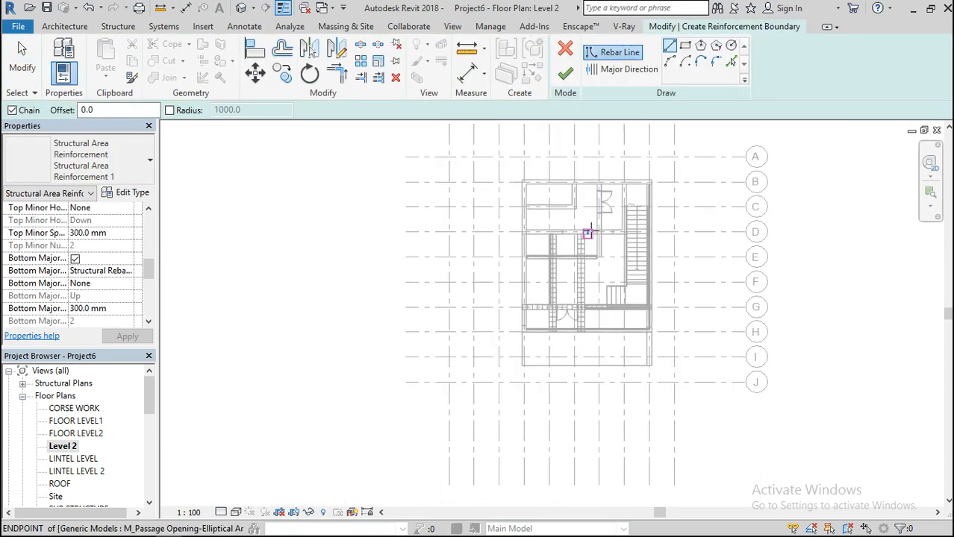
pyautogui.scroll(5, 586, 230)
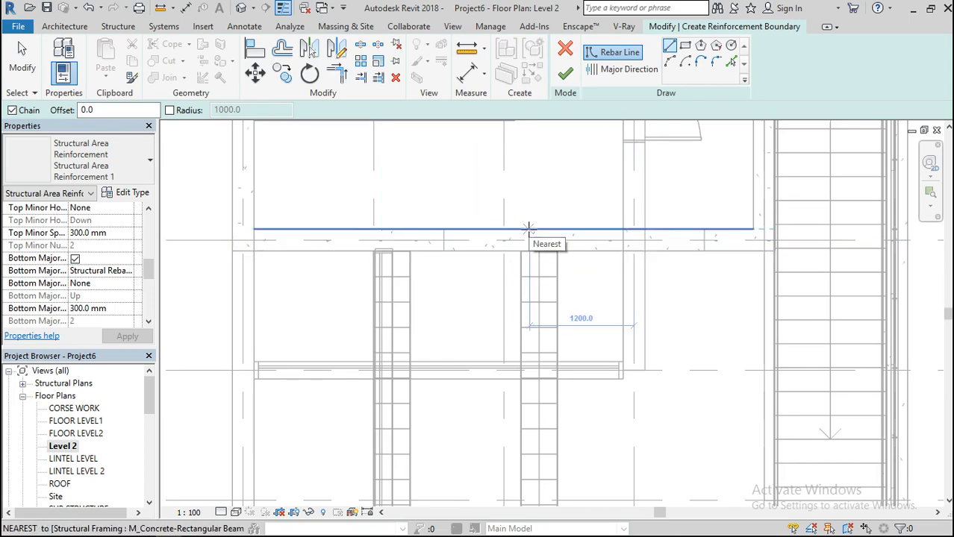
pyautogui.scroll(3, 570, 240)
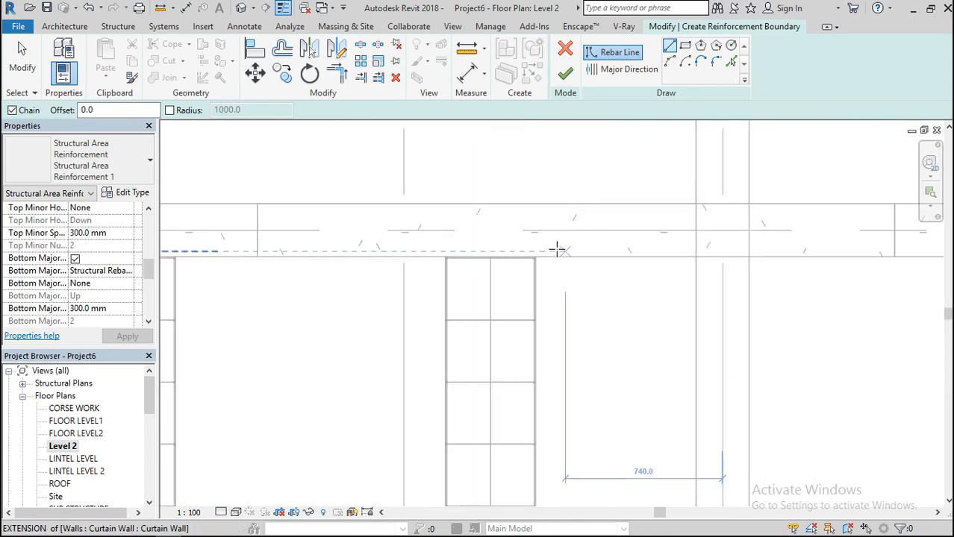
pyautogui.click(536, 259)
pyautogui.scroll(-2, 536, 260)
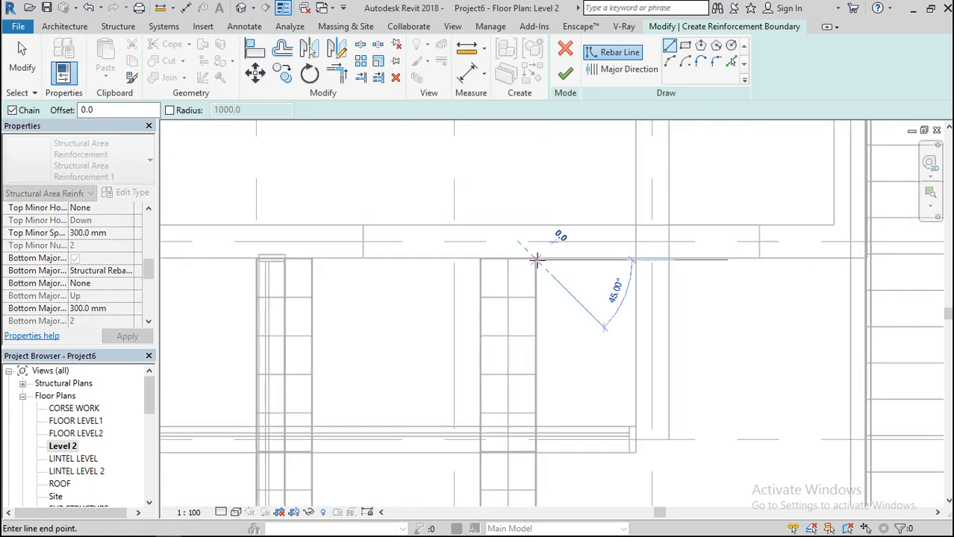
pyautogui.scroll(3, 672, 246)
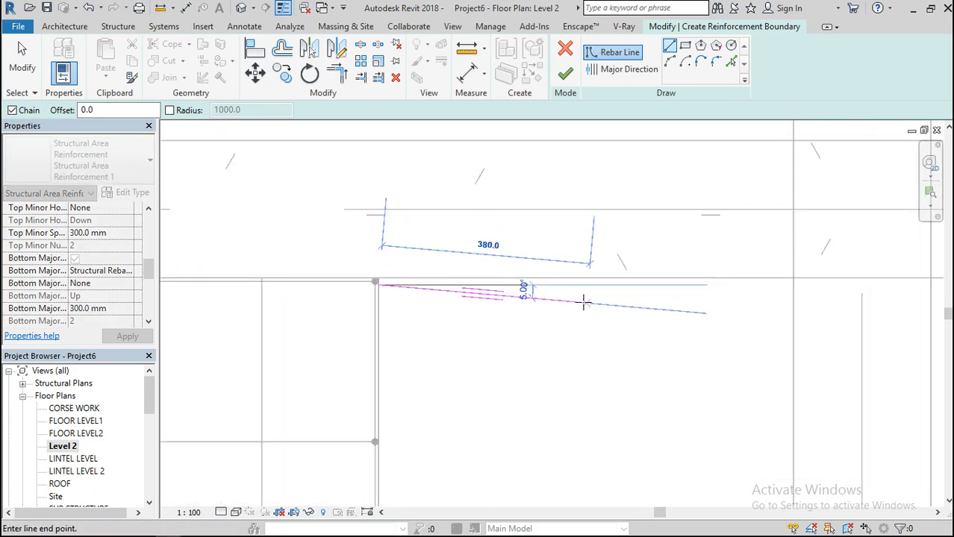
pyautogui.press('Escape')
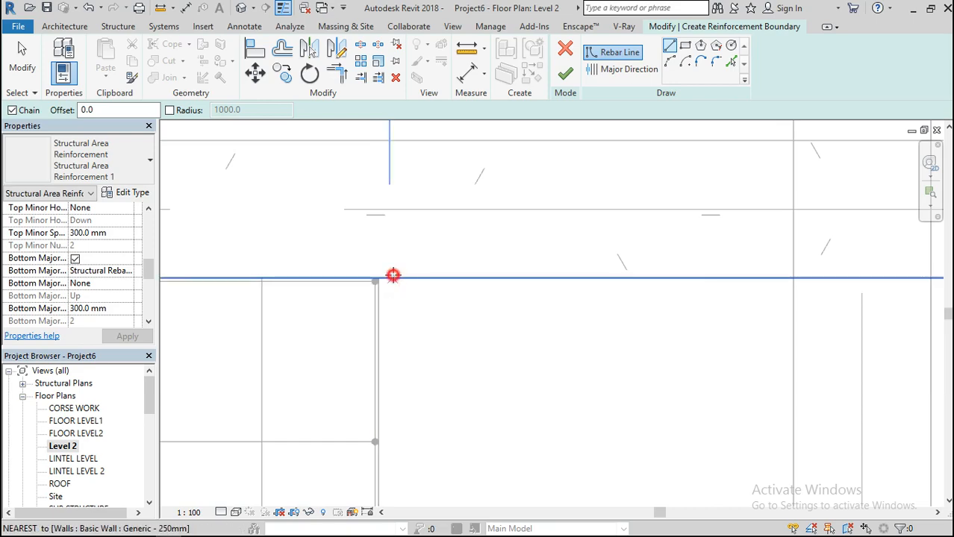
# - Sketch a horizontal boundary line along the lower face of the grid D wall, from the second vertical strip to the stair opening
pyautogui.click(393, 276)
pyautogui.scroll(5, 501, 282)
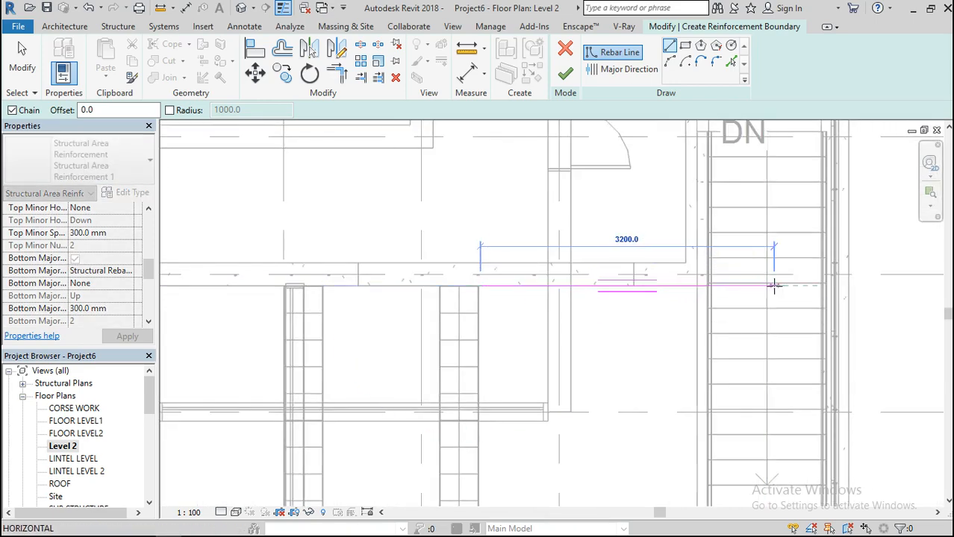
pyautogui.scroll(4, 771, 284)
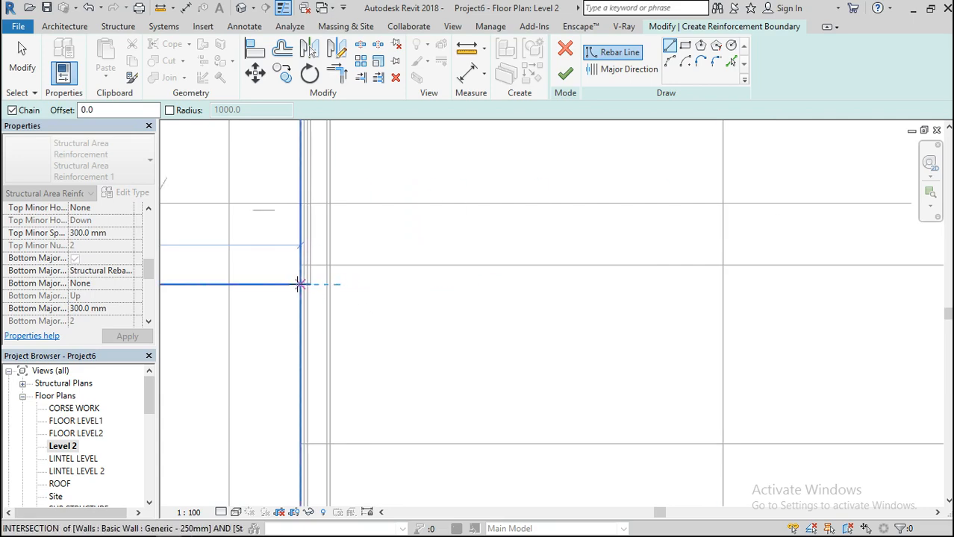
pyautogui.click(298, 284)
pyautogui.scroll(-8, 562, 386)
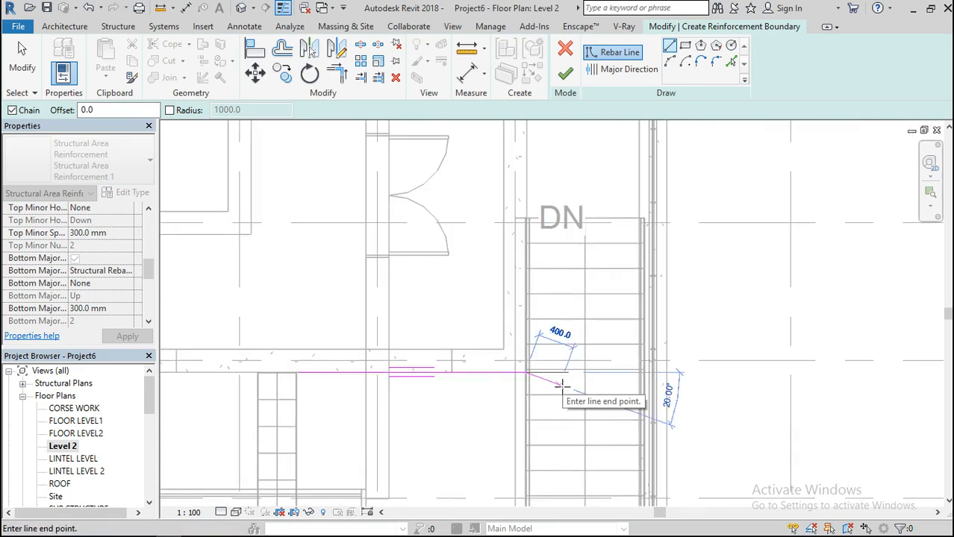
# - Continue the boundary up the inner side of the stair opening to the grid B wall and across to the stair's outer side
pyautogui.scroll(6, 560, 234)
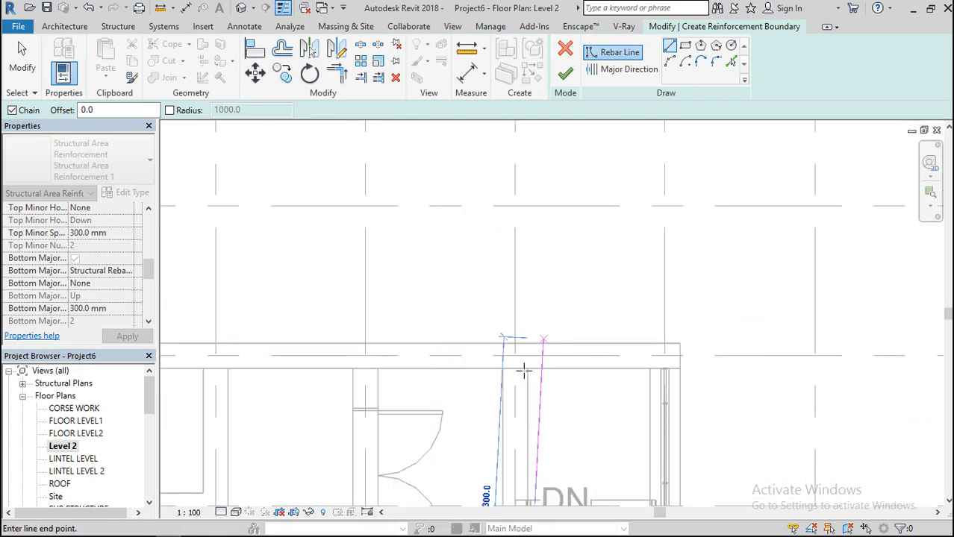
pyautogui.scroll(3, 528, 370)
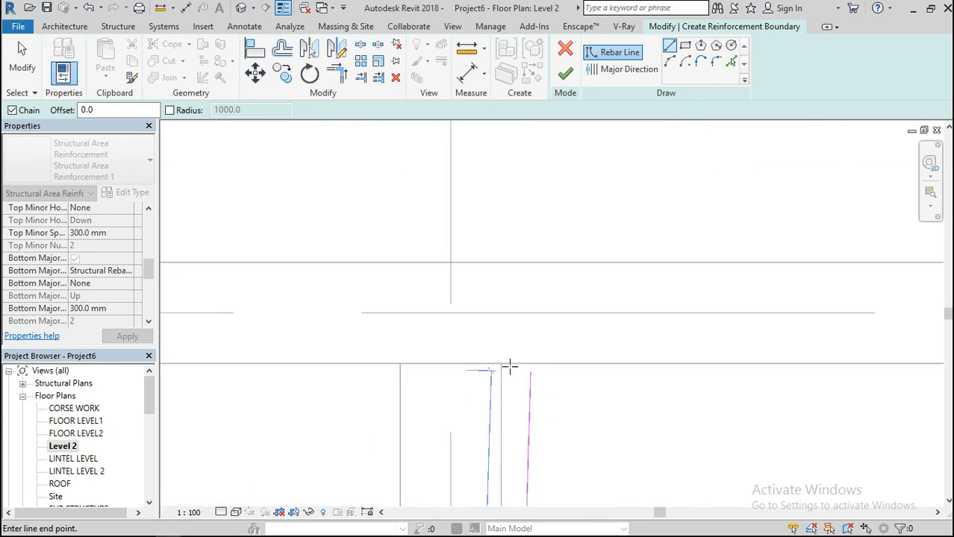
pyautogui.click(493, 363)
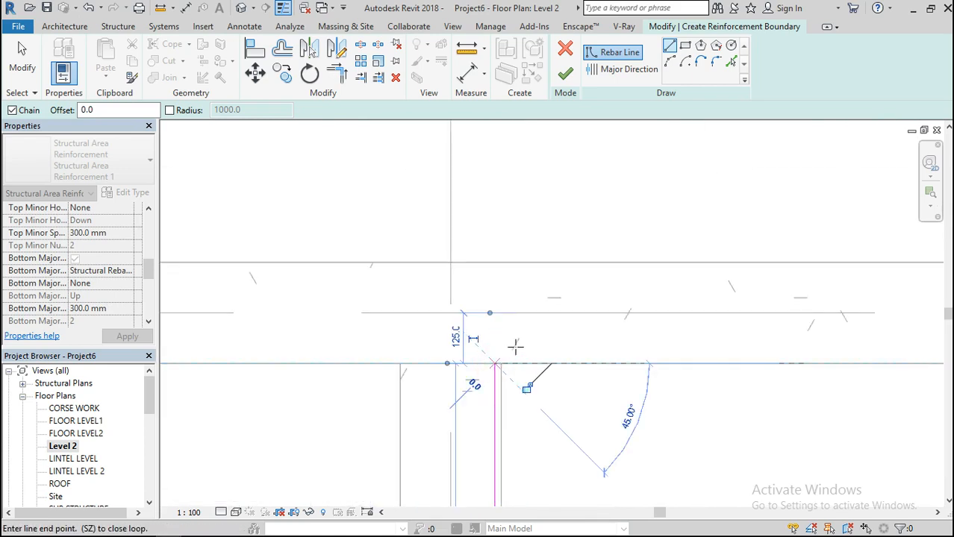
pyautogui.scroll(-3, 521, 344)
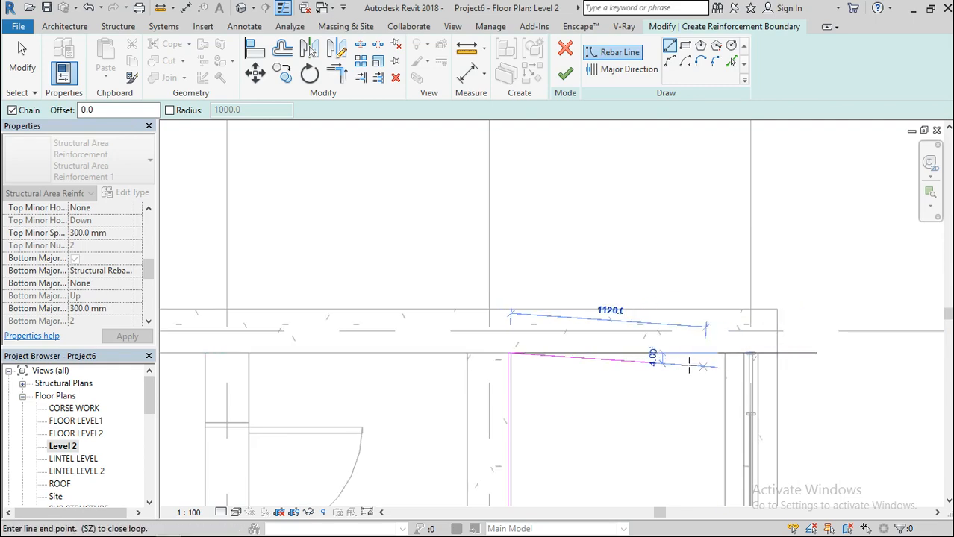
pyautogui.click(725, 351)
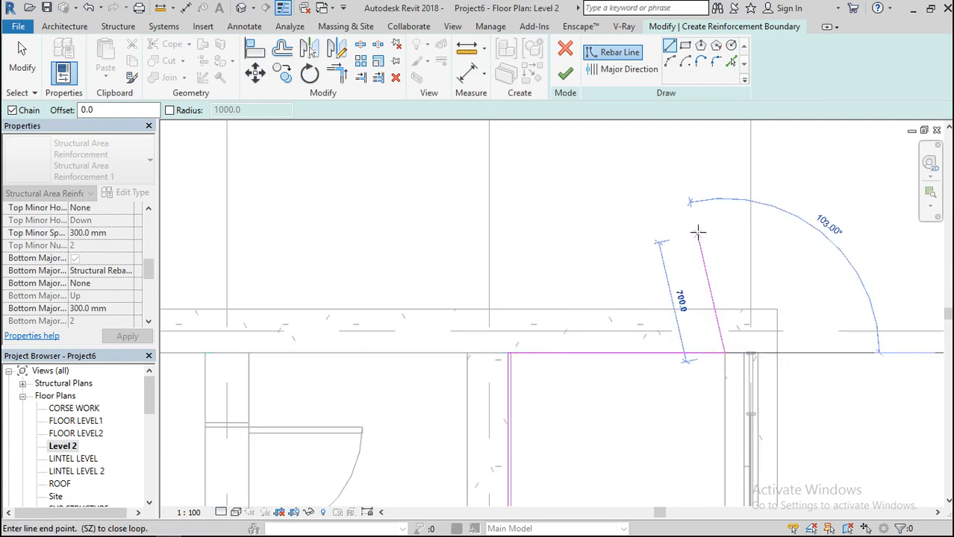
# - Continue the boundary down the stair's outer side to the slab edge at grid H and about 300 mm outward to the slab corner
pyautogui.scroll(-4, 703, 224)
pyautogui.scroll(-1, 680, 243)
pyautogui.scroll(-2, 677, 234)
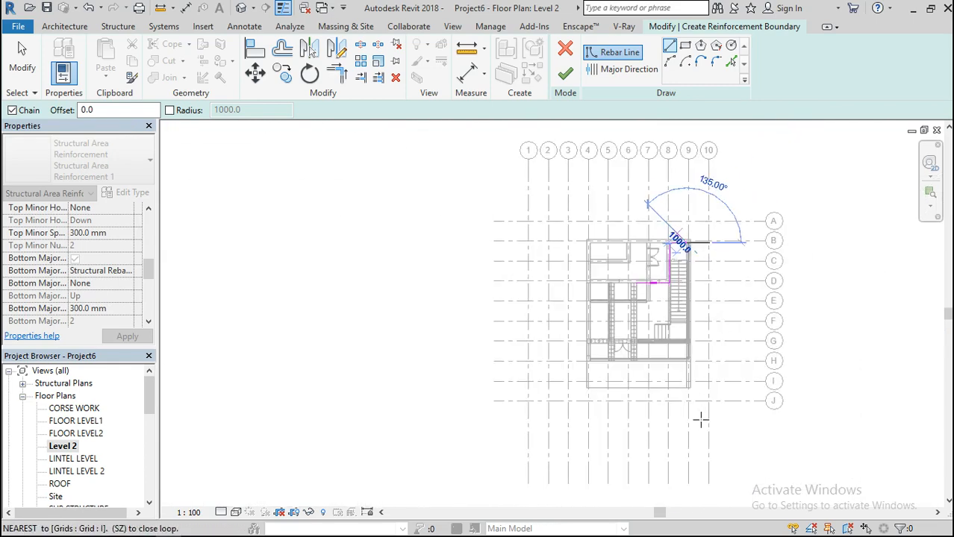
pyautogui.scroll(5, 681, 367)
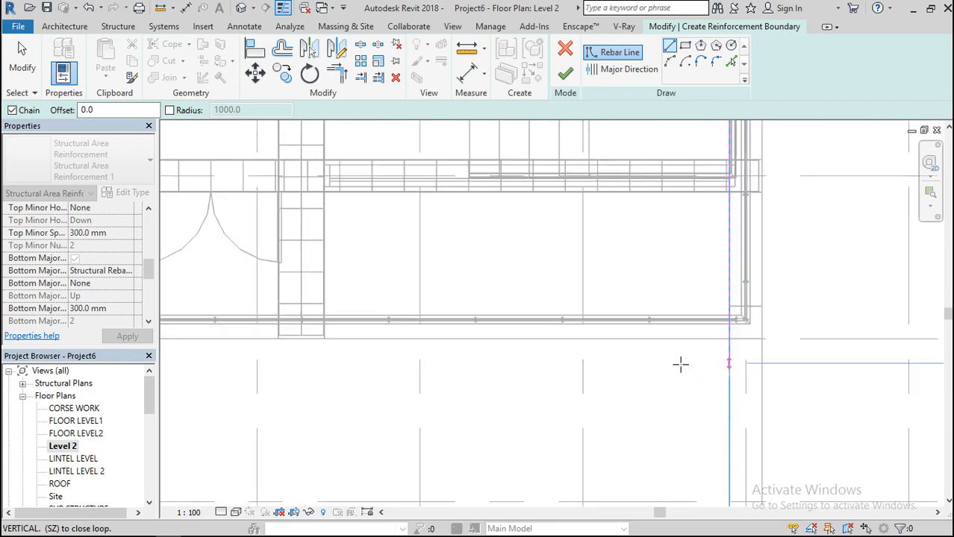
pyautogui.click(729, 340)
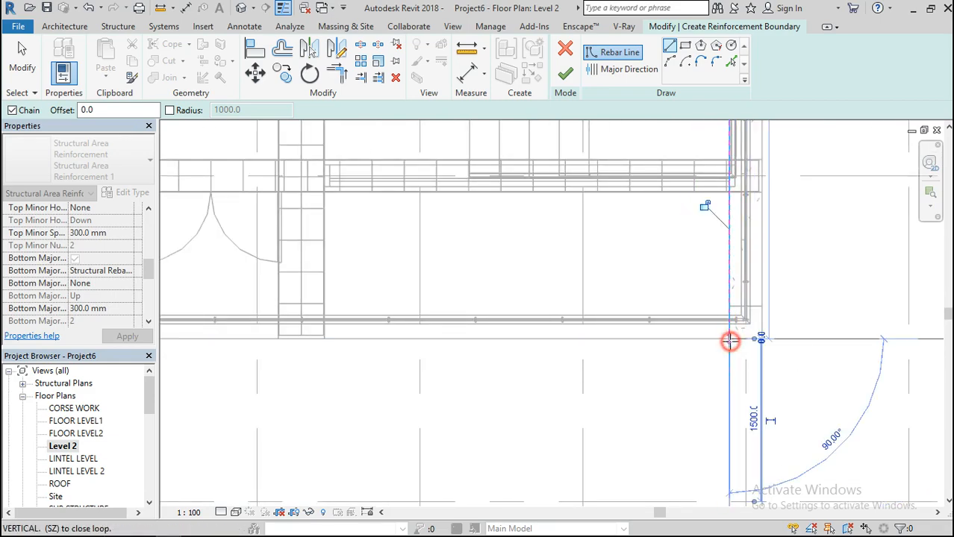
pyautogui.scroll(-5, 761, 339)
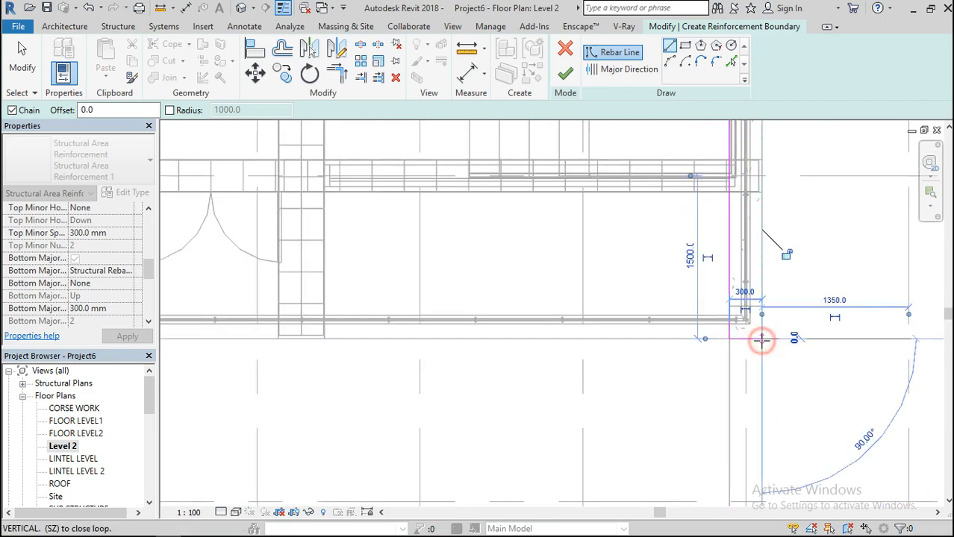
# - Continue the boundary up the outer wall face at grid 9 to grid B and about 7775 mm across to the outer corner at grid 4
pyautogui.scroll(6, 761, 163)
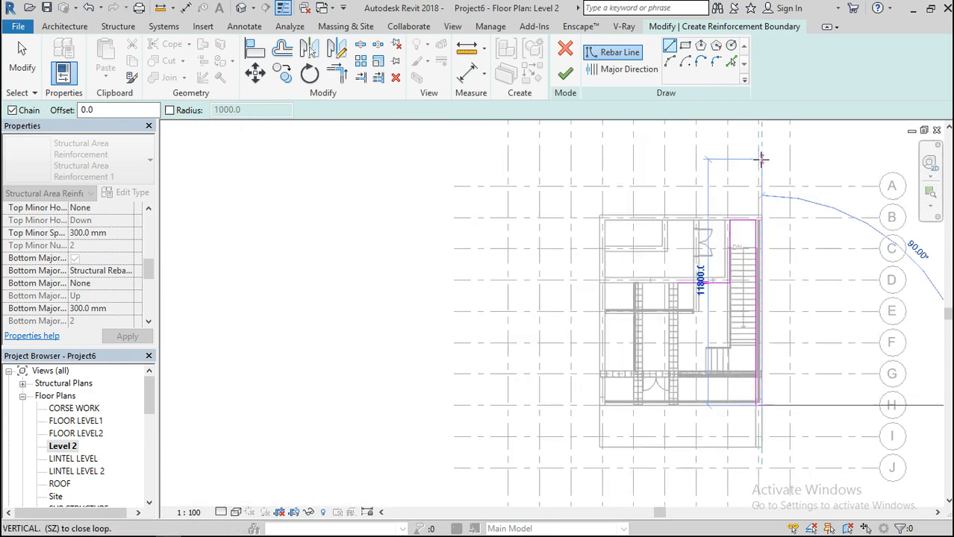
pyautogui.click(765, 428)
pyautogui.scroll(-5, 764, 429)
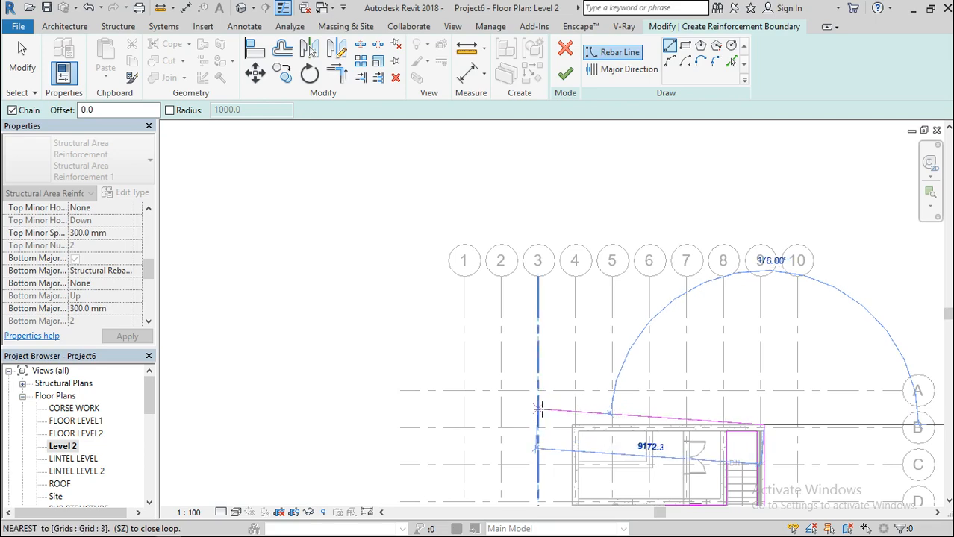
pyautogui.click(572, 424)
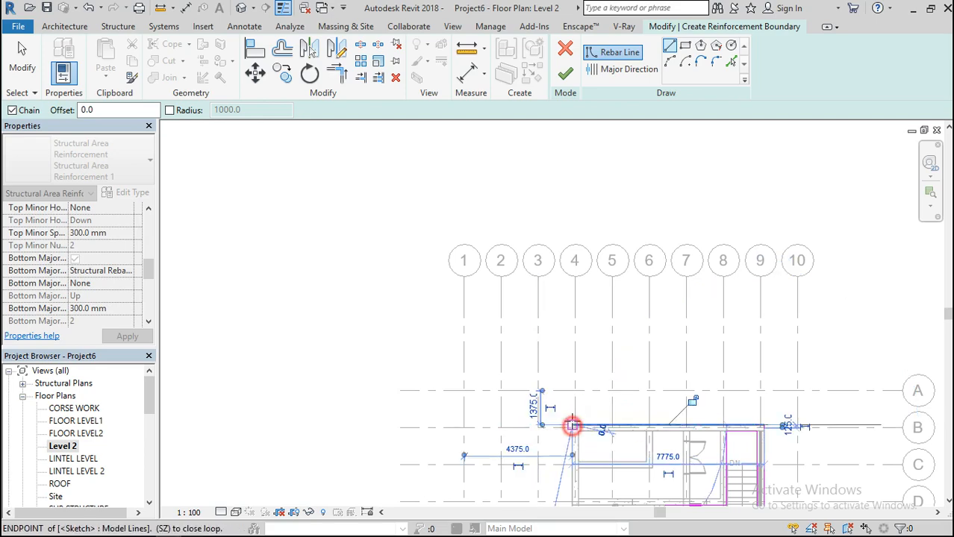
# - Continue the boundary about 9125 mm down the outer face of the grid 4 wall to the slab edge at grid H
pyautogui.scroll(-4, 552, 268)
pyautogui.scroll(5, 556, 330)
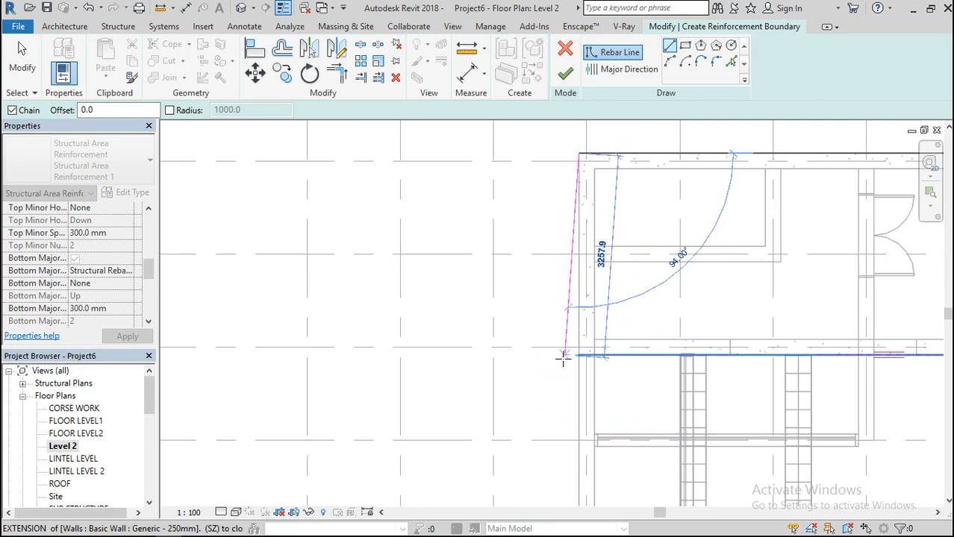
pyautogui.scroll(4, 564, 358)
pyautogui.scroll(-5, 604, 266)
pyautogui.scroll(-2, 606, 298)
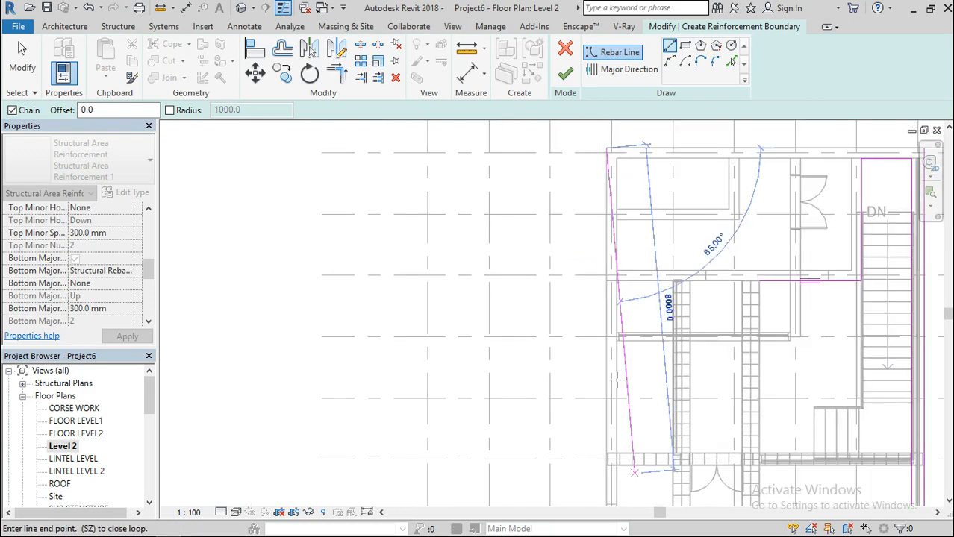
pyautogui.scroll(-3, 609, 313)
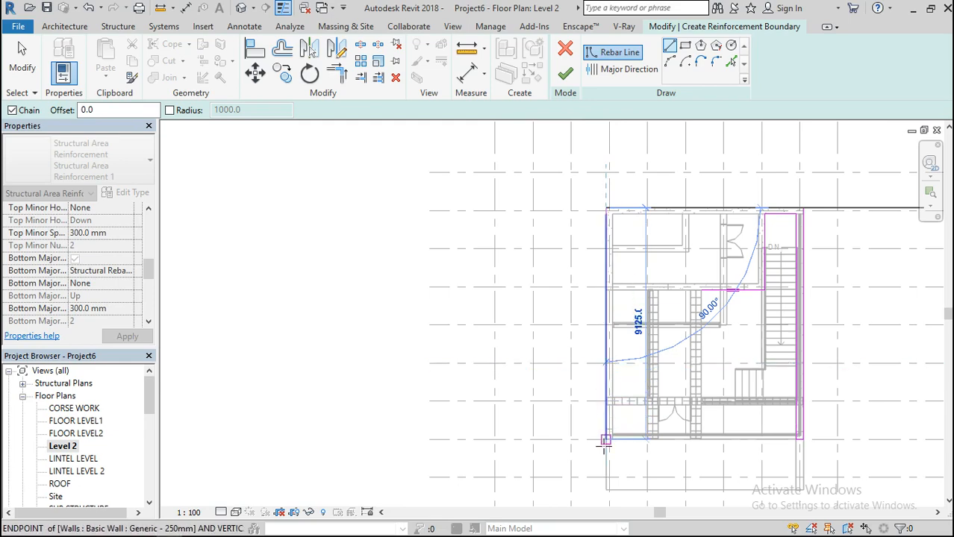
pyautogui.scroll(5, 605, 446)
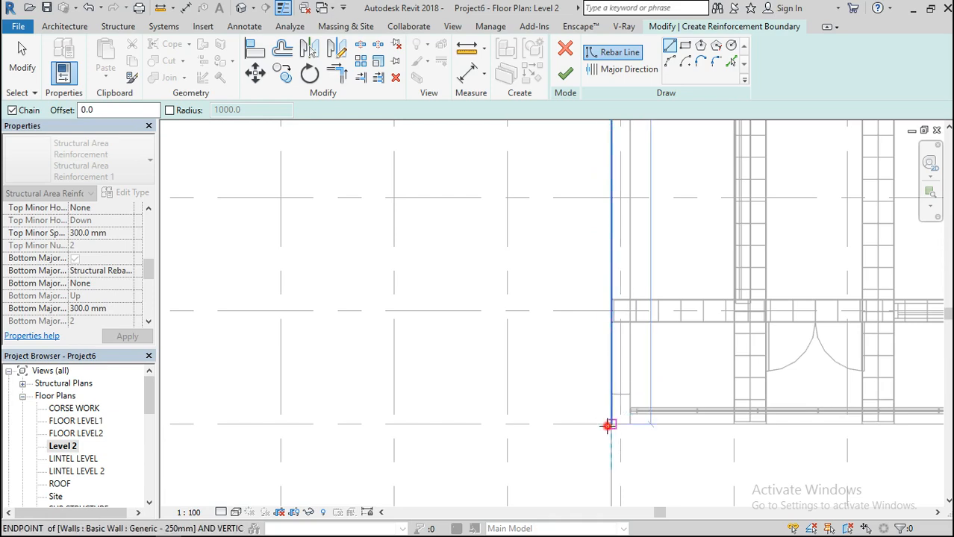
pyautogui.click(607, 426)
# - Add a short boundary line along the grid H slab edge, across the grid 4 wall's thickness to its inner face
pyautogui.scroll(-1, 622, 422)
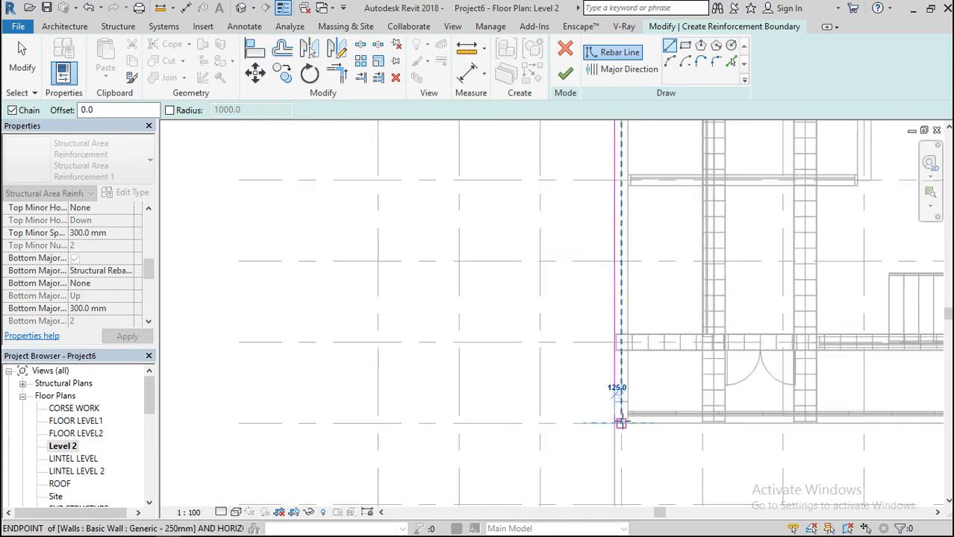
pyautogui.scroll(-4, 621, 423)
pyautogui.scroll(4, 784, 414)
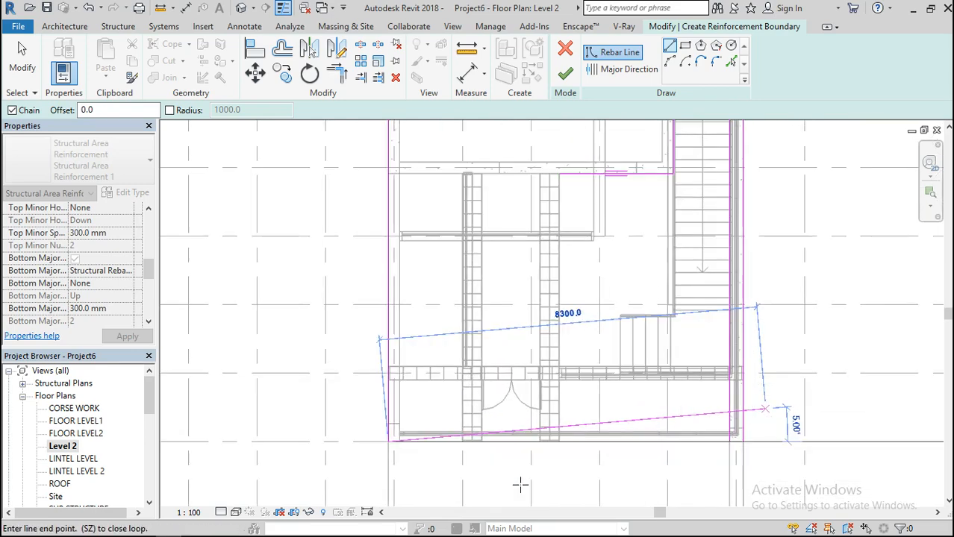
pyautogui.scroll(4, 401, 452)
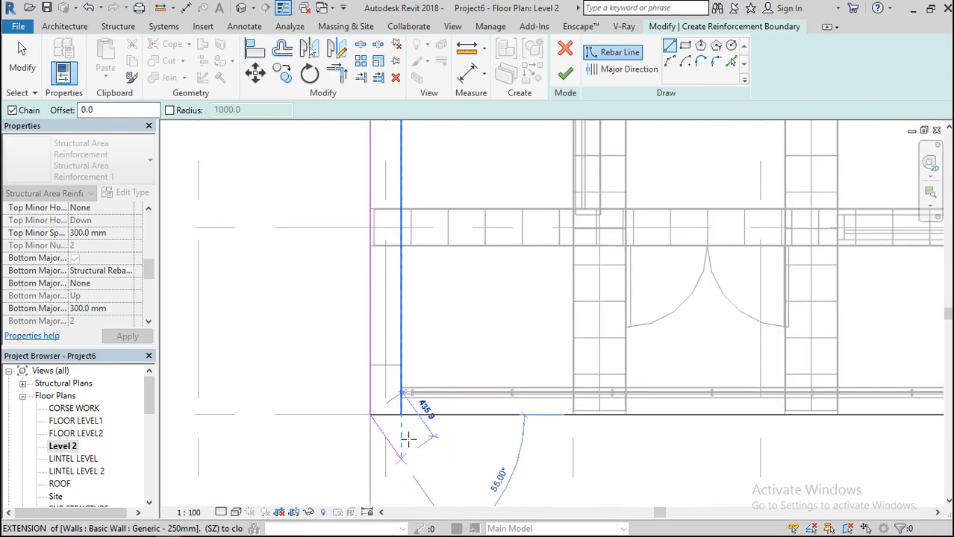
pyautogui.click(400, 413)
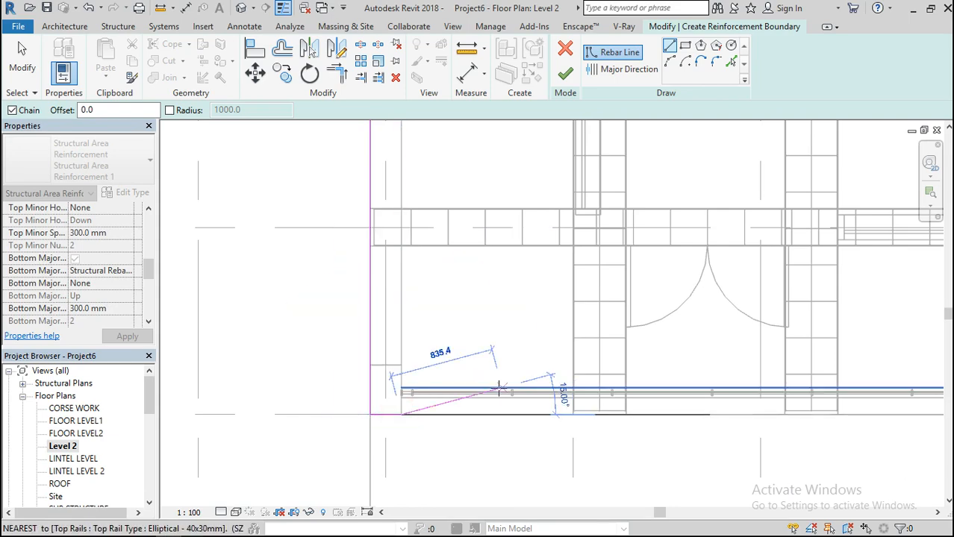
# - Close the outer loop up the grid 4 wall's inner face and about 3515 mm along the grid D wall's lower face to the second vertical strip
pyautogui.scroll(-6, 499, 388)
pyautogui.scroll(2, 477, 185)
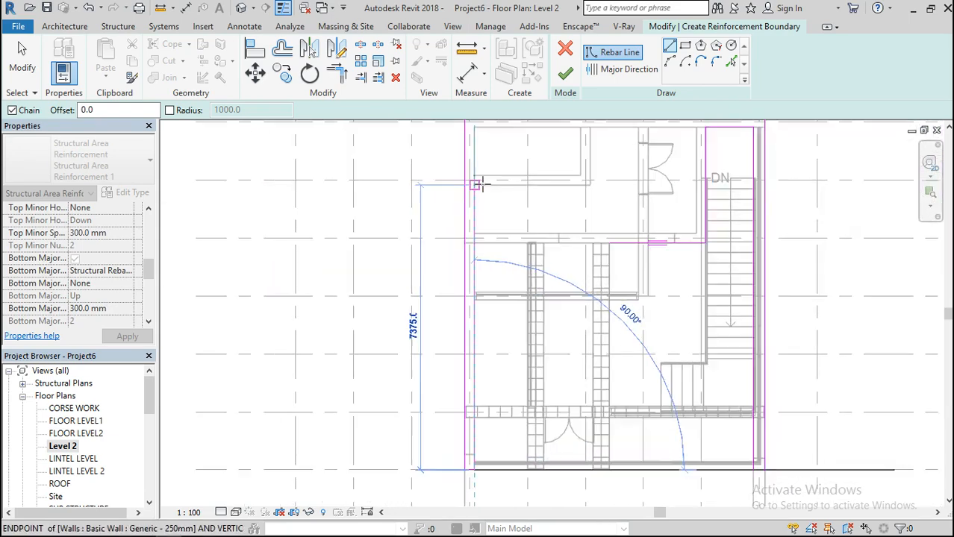
pyautogui.scroll(7, 478, 184)
pyautogui.click(452, 405)
pyautogui.scroll(-3, 453, 404)
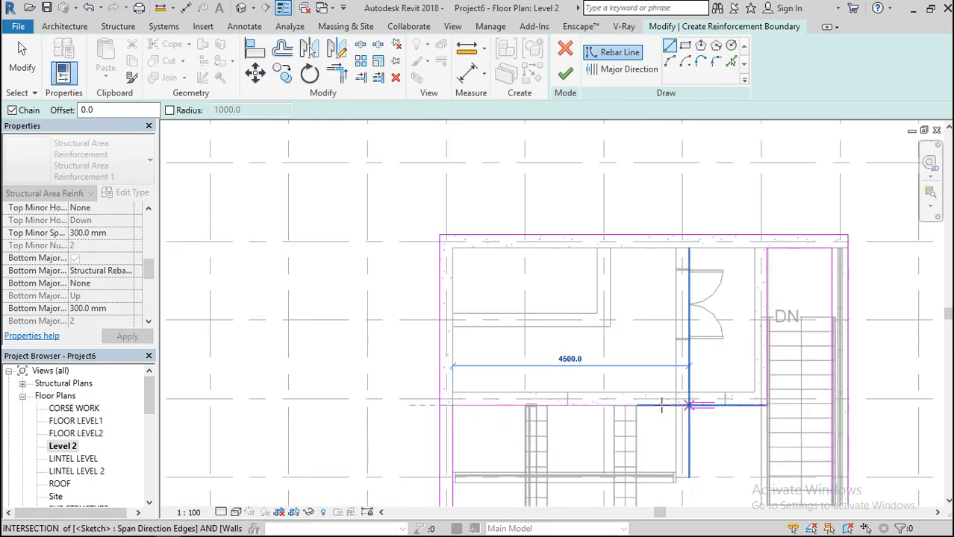
pyautogui.scroll(5, 661, 406)
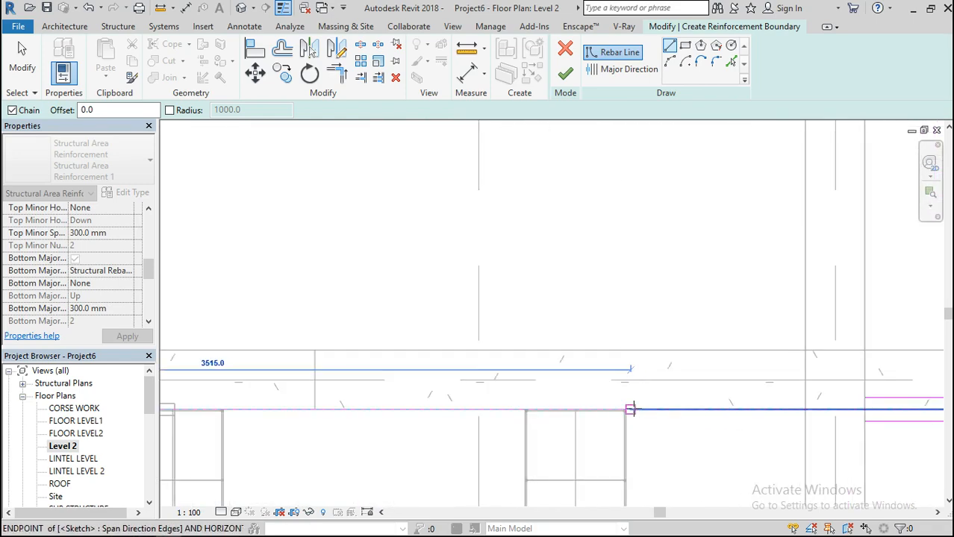
pyautogui.click(631, 409)
pyautogui.scroll(-4, 667, 433)
# - Sketch a closed inner rectangular boundary along the inner wall faces of the room between grids B and D, beside the stair opening
pyautogui.click(796, 323)
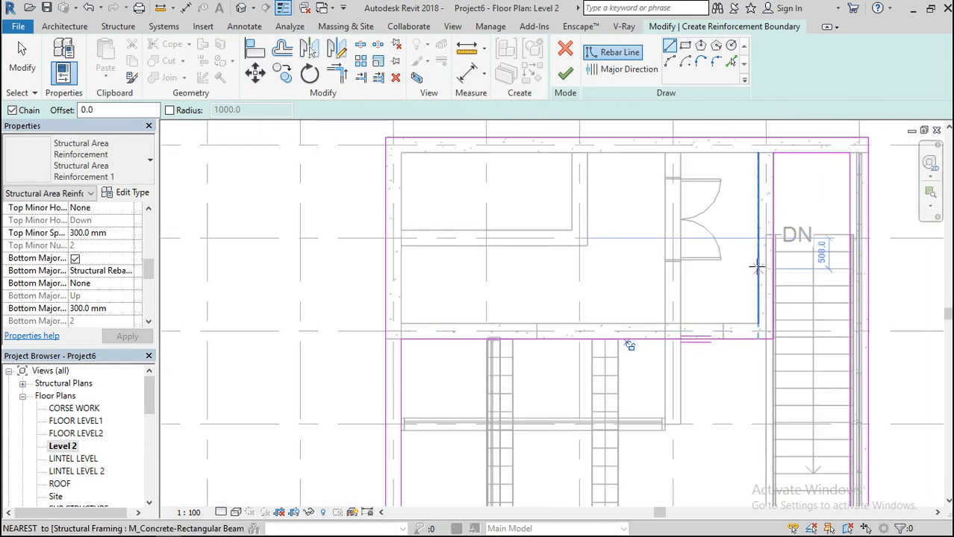
pyautogui.click(401, 322)
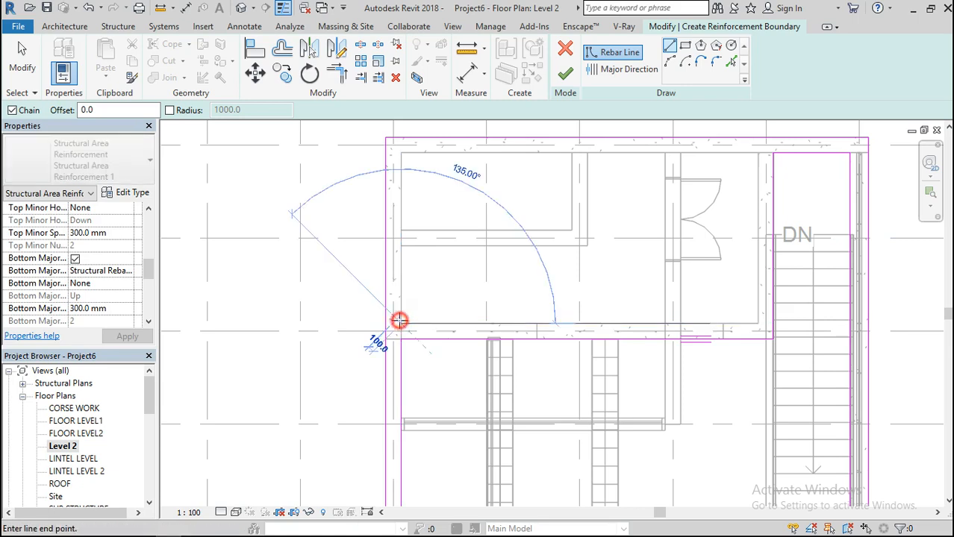
pyautogui.click(401, 153)
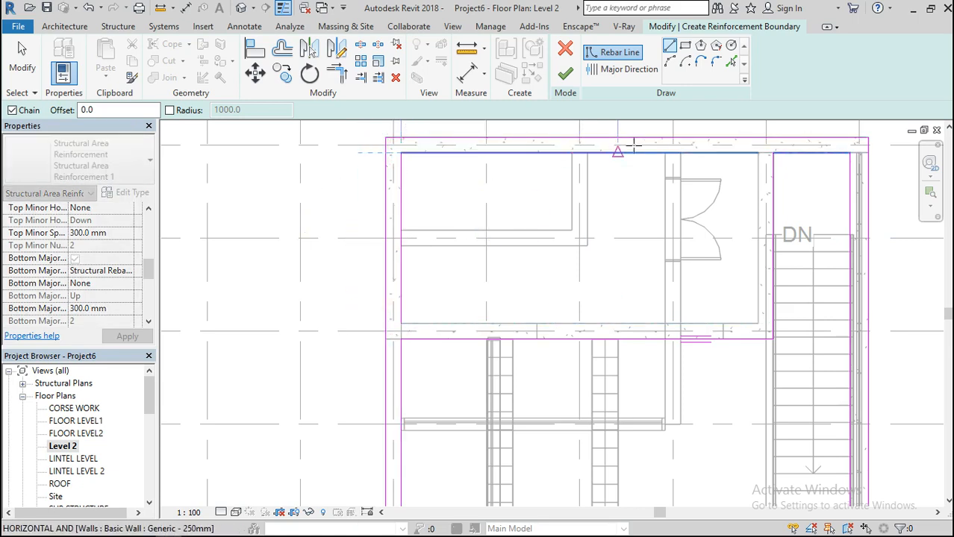
pyautogui.click(759, 154)
pyautogui.click(758, 323)
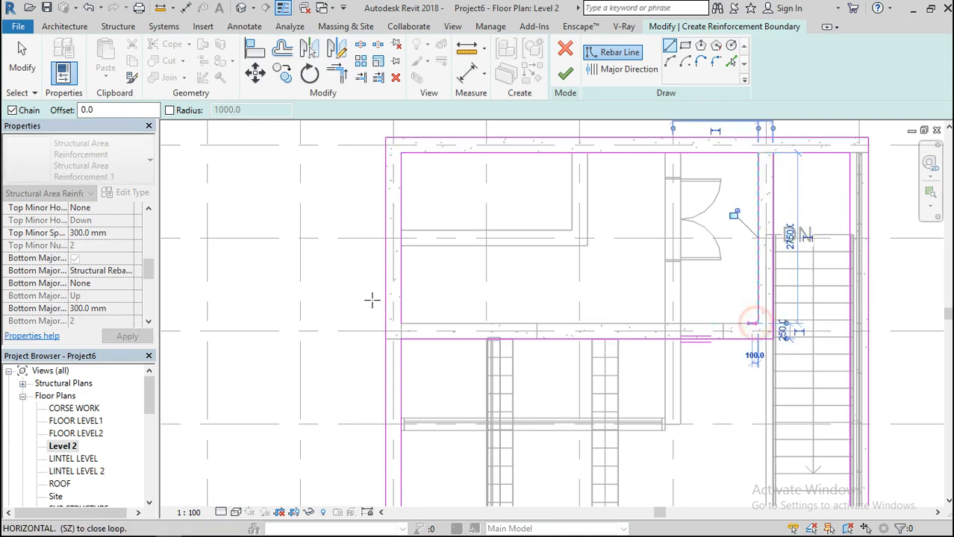
pyautogui.click(399, 323)
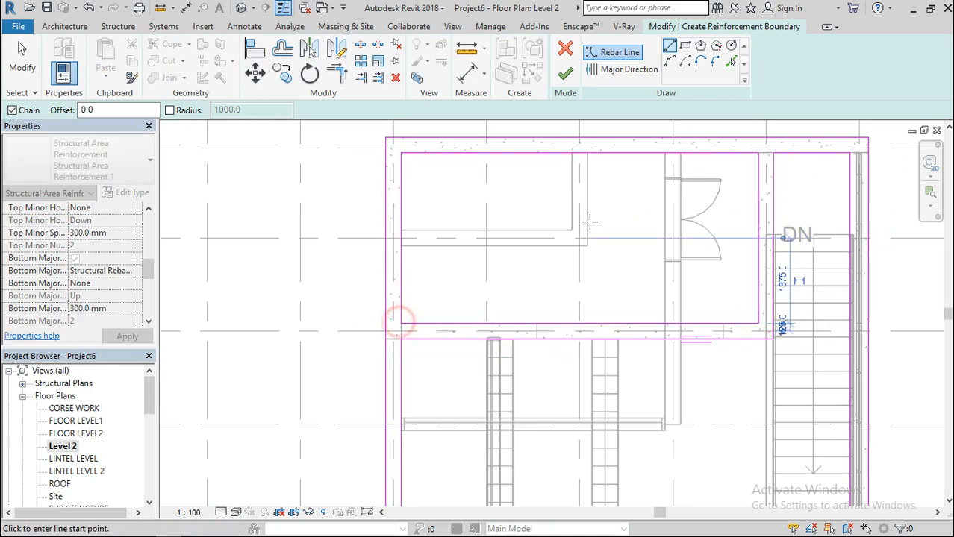
# - Examine the outer and inner boundary loops around the room, stair opening and slab edges
pyautogui.scroll(-2, 628, 217)
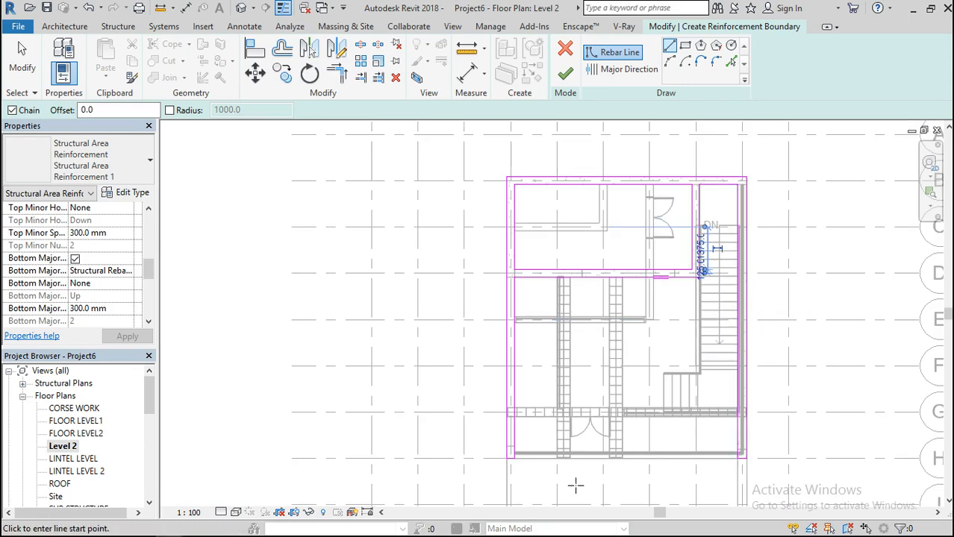
pyautogui.scroll(2, 708, 193)
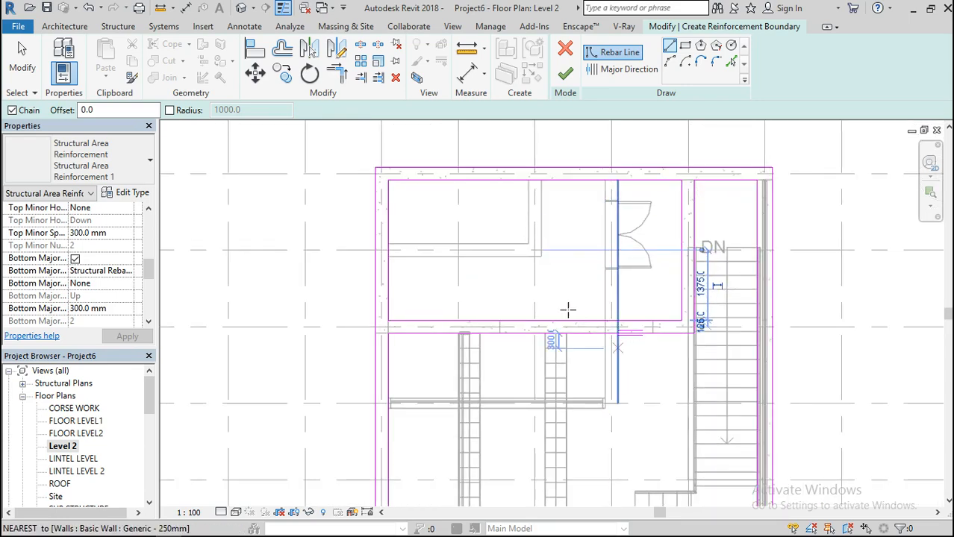
pyautogui.scroll(-1, 581, 196)
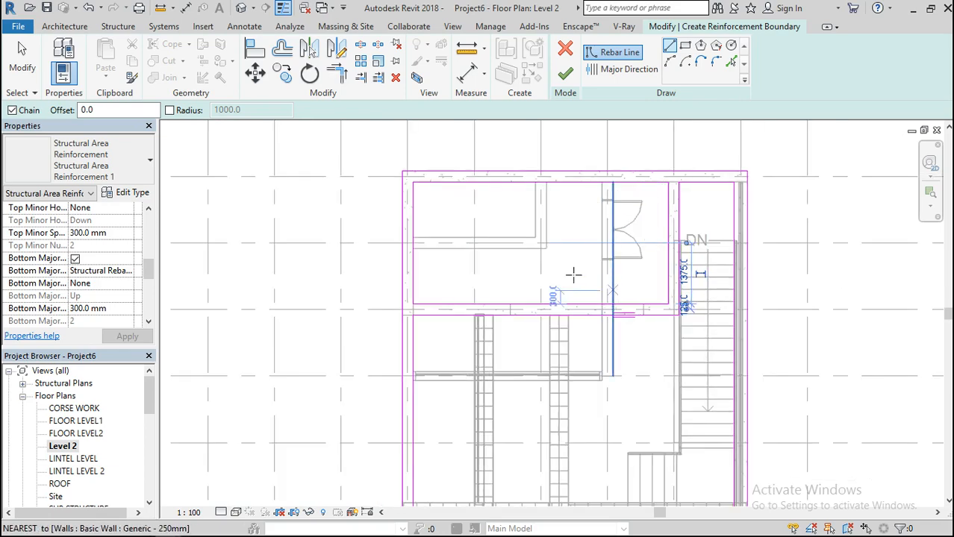
pyautogui.scroll(1, 591, 168)
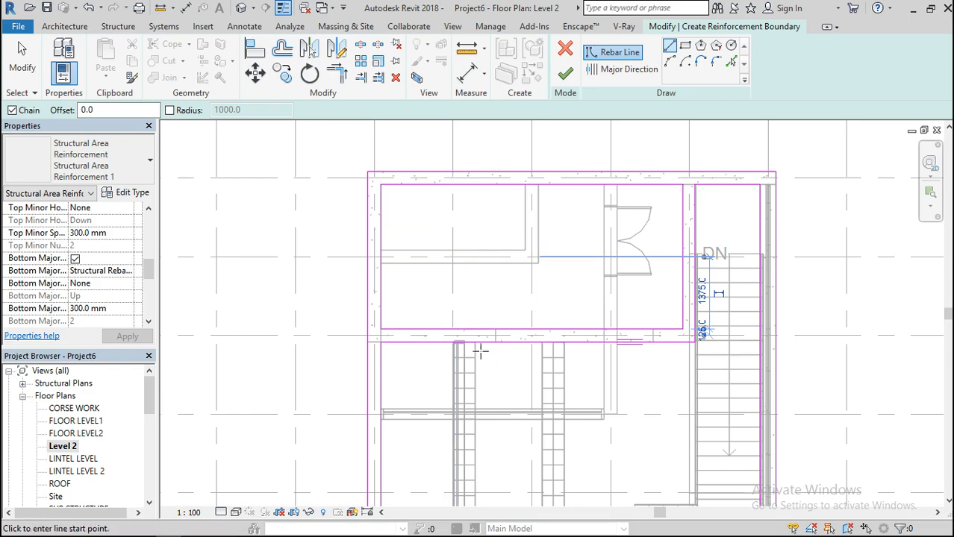
pyautogui.scroll(-3, 554, 273)
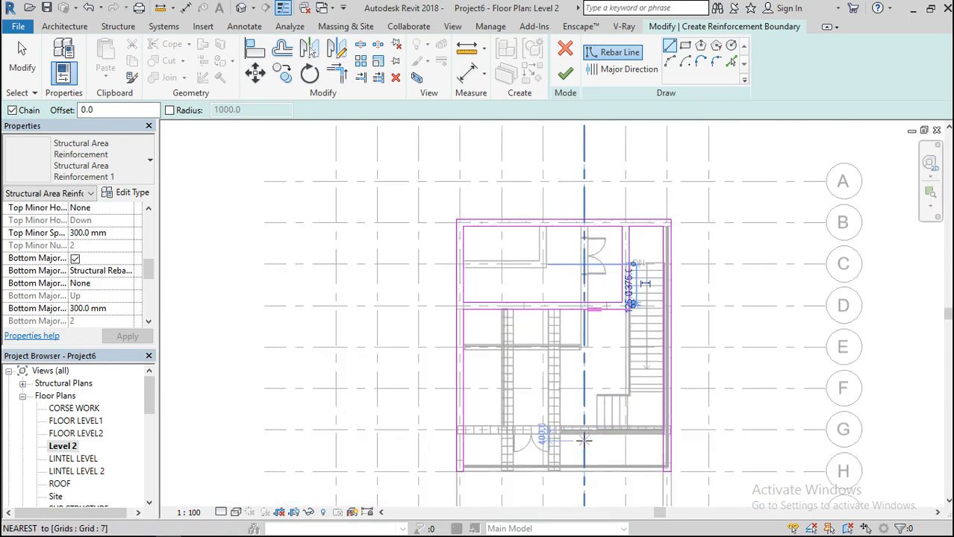
pyautogui.scroll(3, 584, 437)
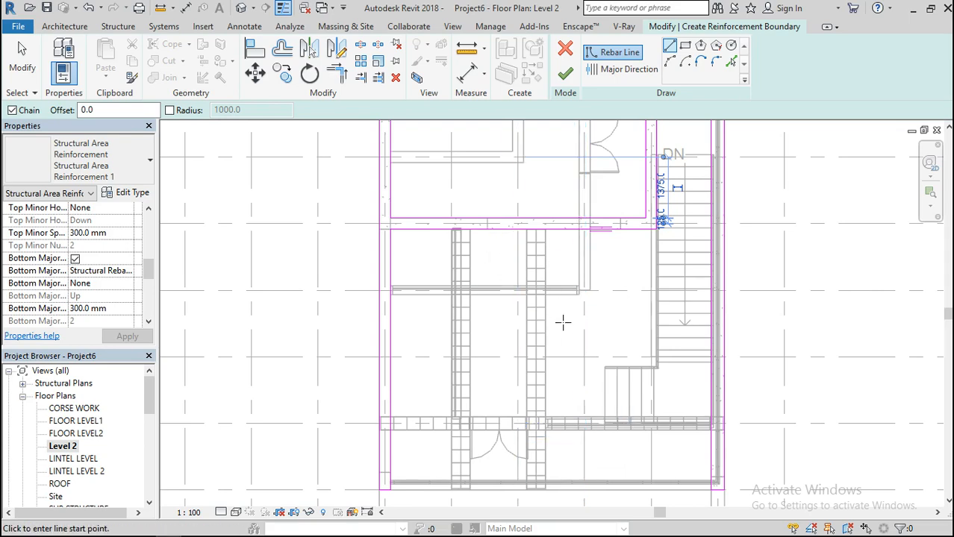
pyautogui.scroll(-2, 563, 322)
pyautogui.scroll(2, 538, 186)
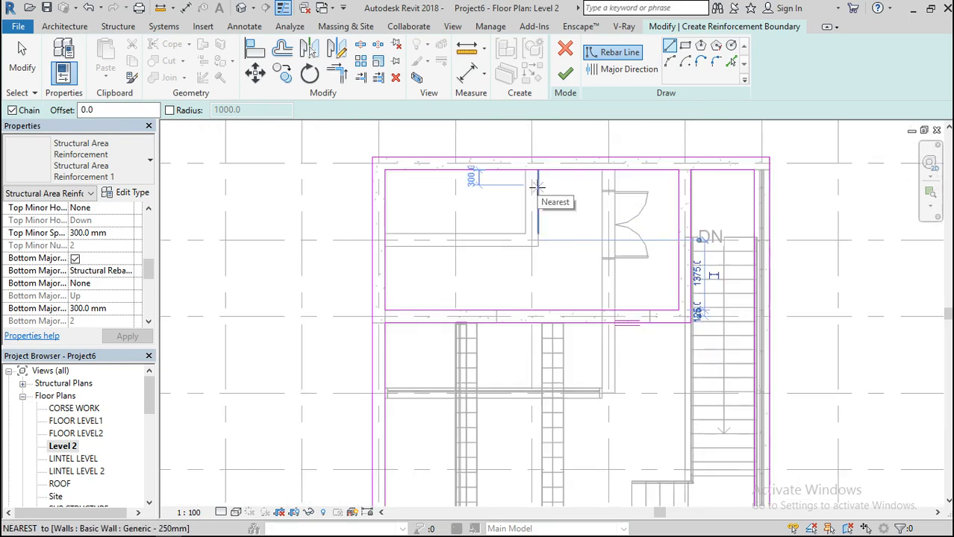
pyautogui.scroll(1, 537, 187)
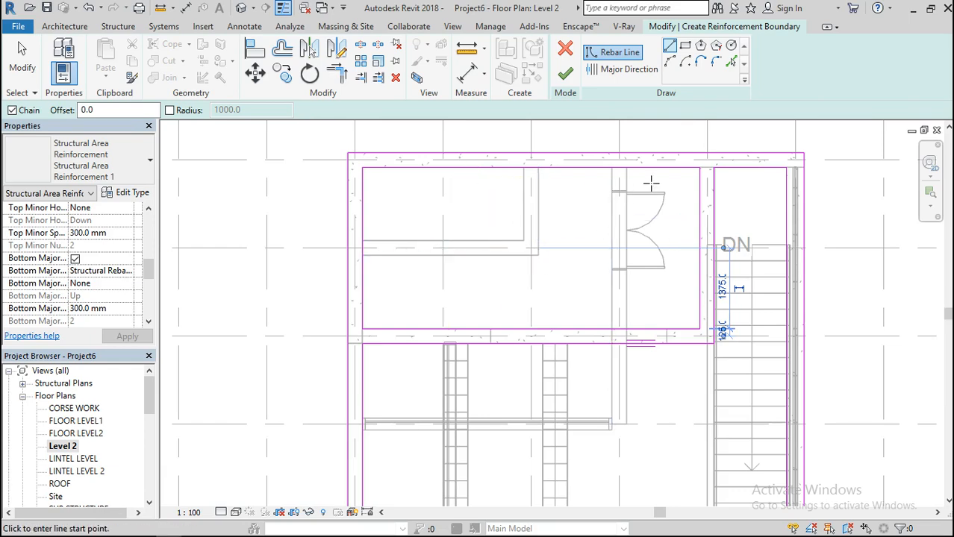
pyautogui.scroll(-4, 651, 183)
pyautogui.scroll(2, 749, 315)
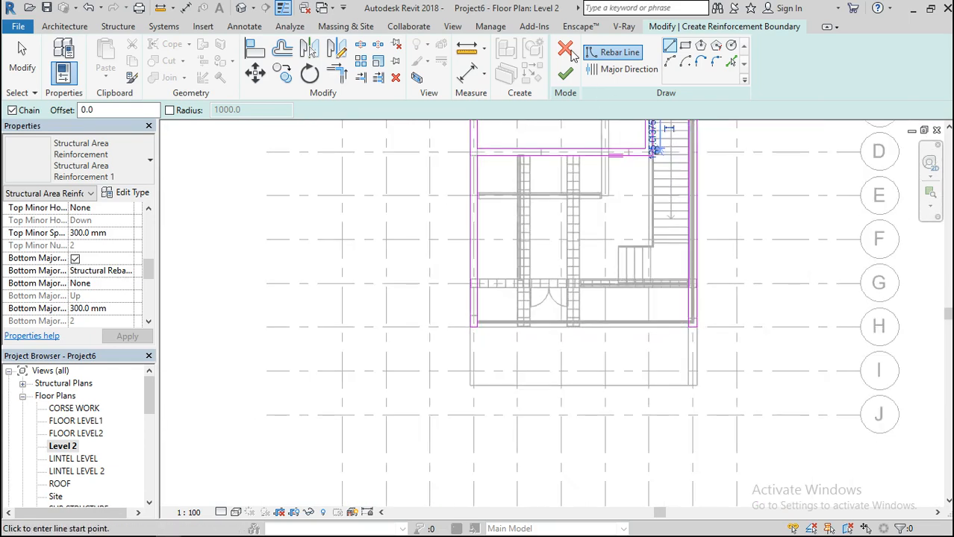
# - Finish the area reinforcement boundary and inspect the resulting reinforcement in the default 3D view
pyautogui.click(566, 75)
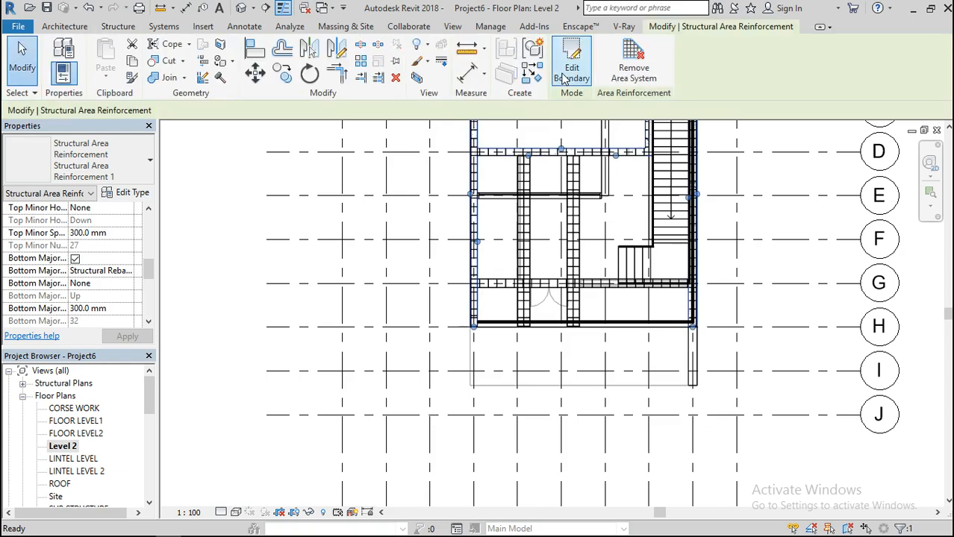
pyautogui.scroll(3, 474, 267)
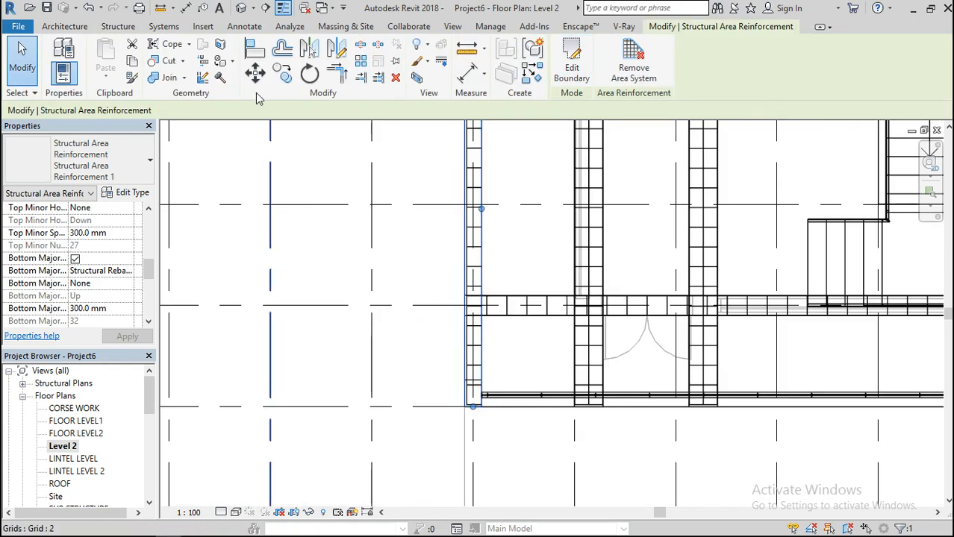
pyautogui.click(241, 9)
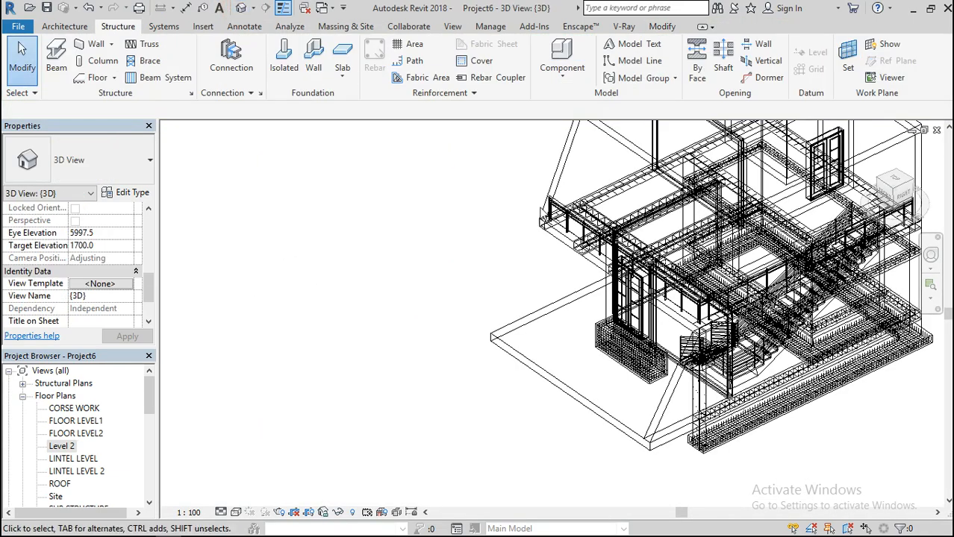
pyautogui.scroll(2, 581, 208)
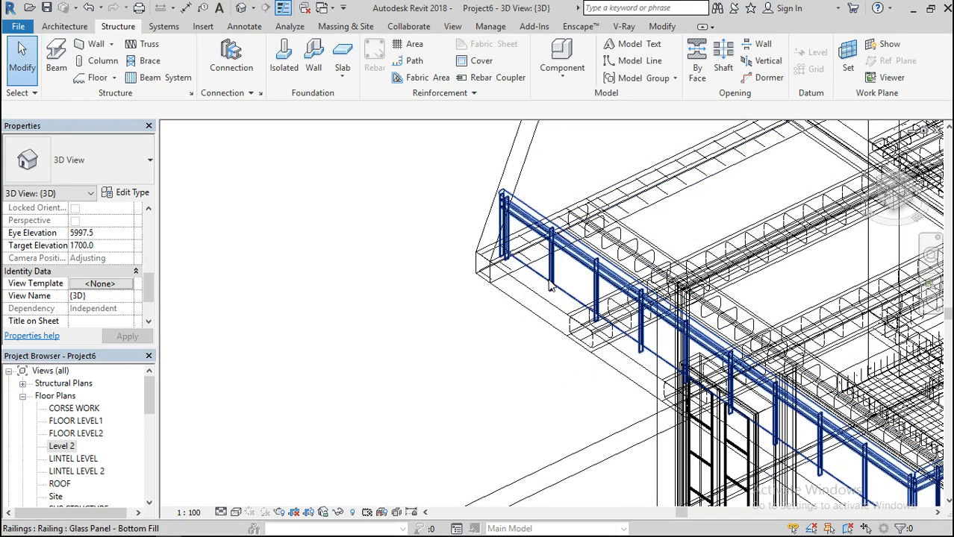
pyautogui.scroll(-5, 499, 274)
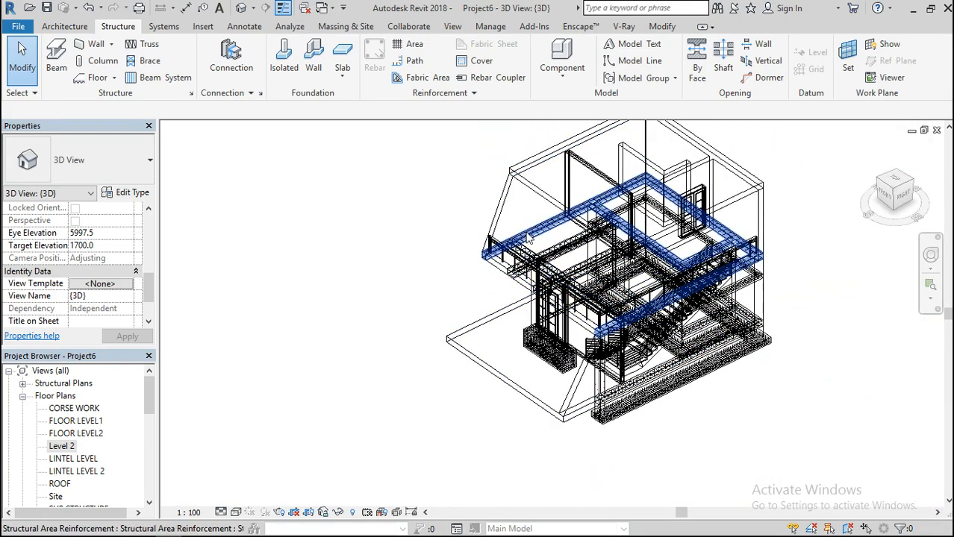
# - Reopen the Level 2 area reinforcement's boundary sketch for editing and show it in the Level 2 floor plan
pyautogui.click(528, 238)
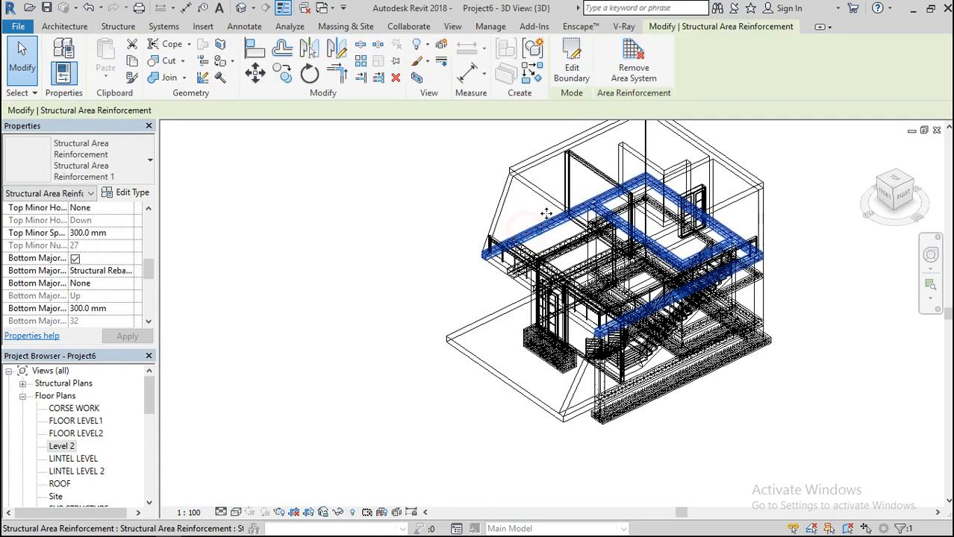
pyautogui.click(572, 71)
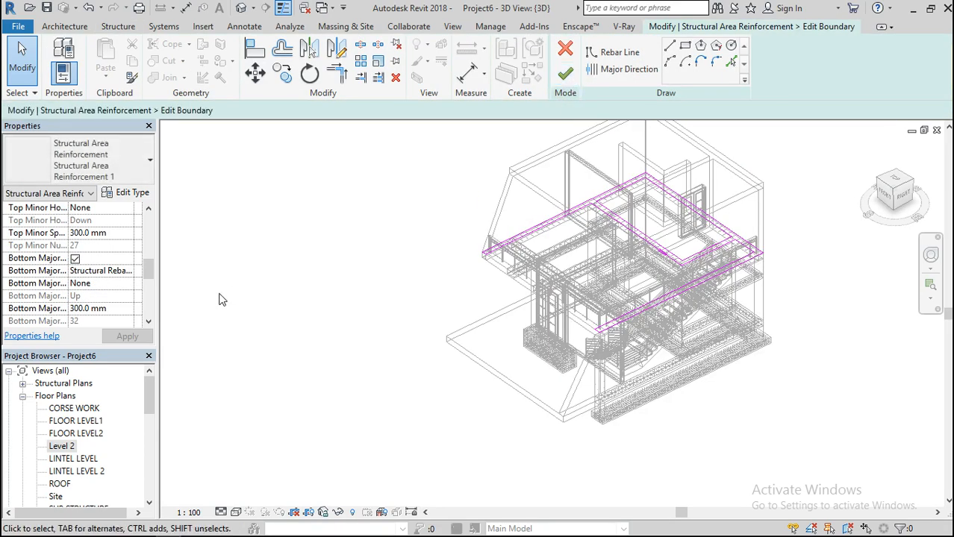
pyautogui.doubleClick(63, 446)
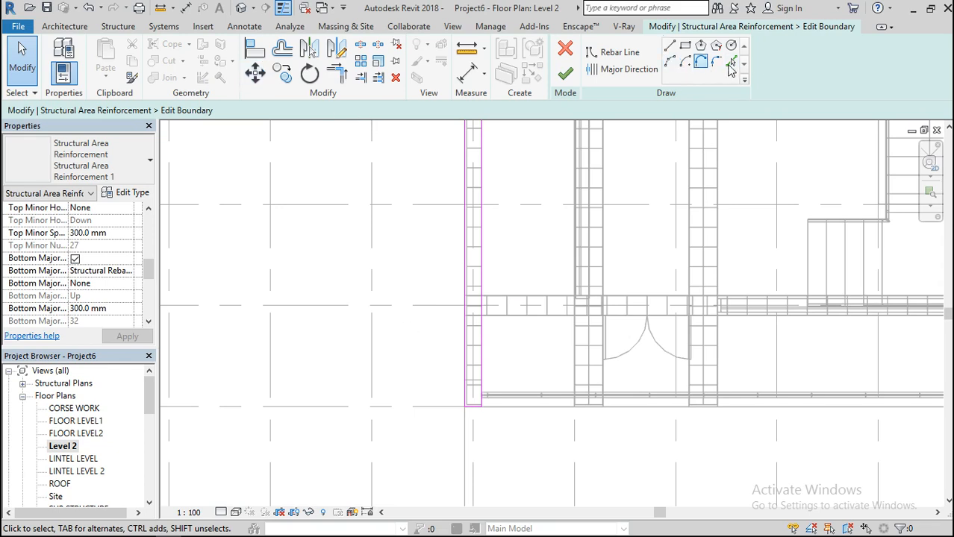
pyautogui.click(735, 63)
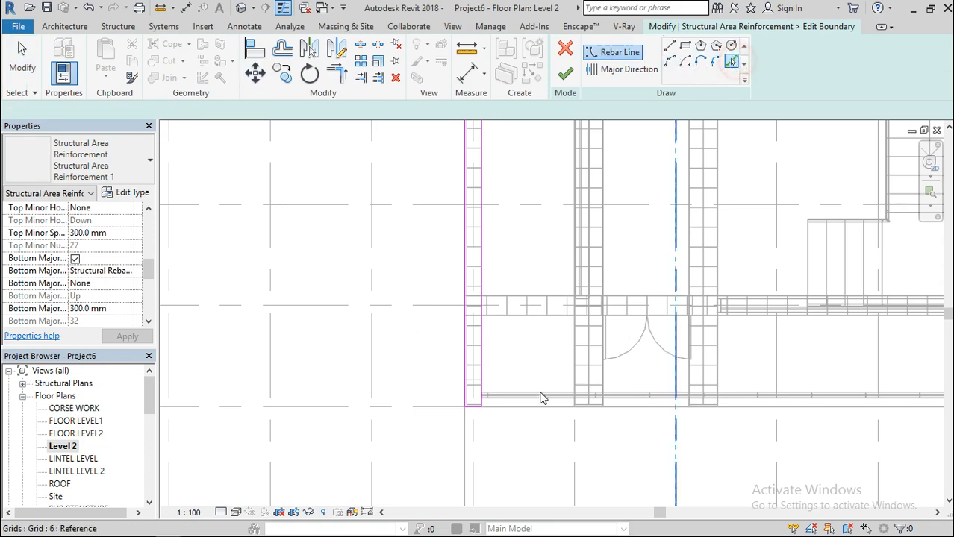
pyautogui.click(505, 411)
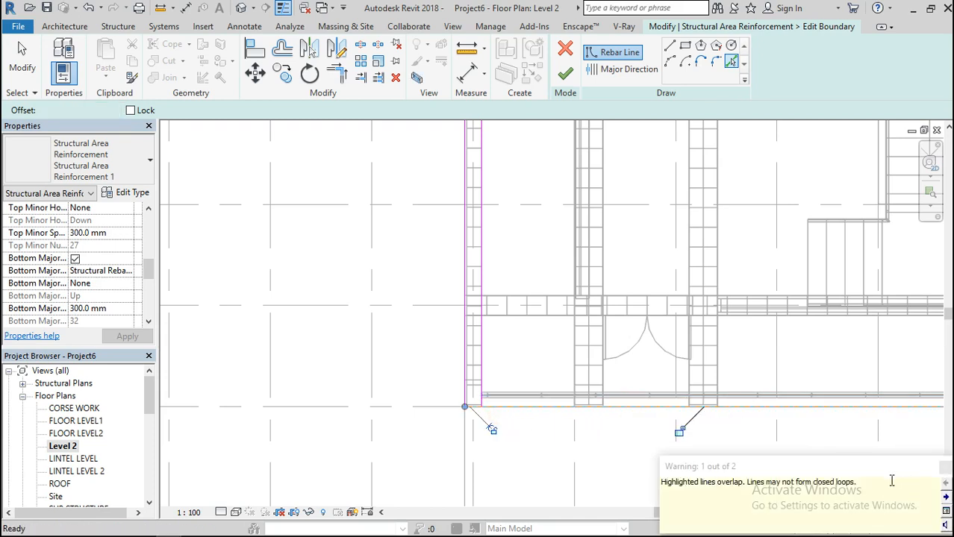
pyautogui.hotkey('ctrl', 'z')
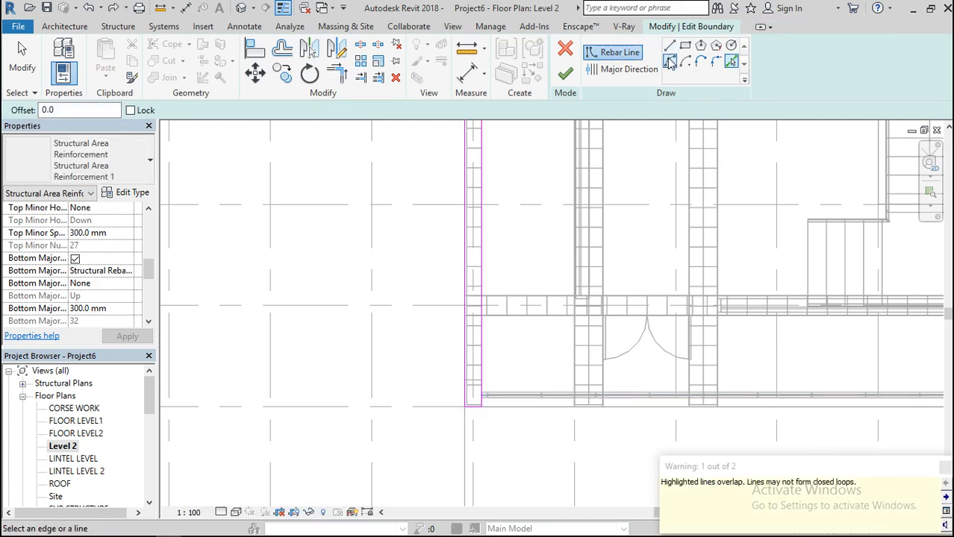
# - Draw a boundary line along grid H between the inner lower corners of the two outer vertical strips
pyautogui.click(670, 46)
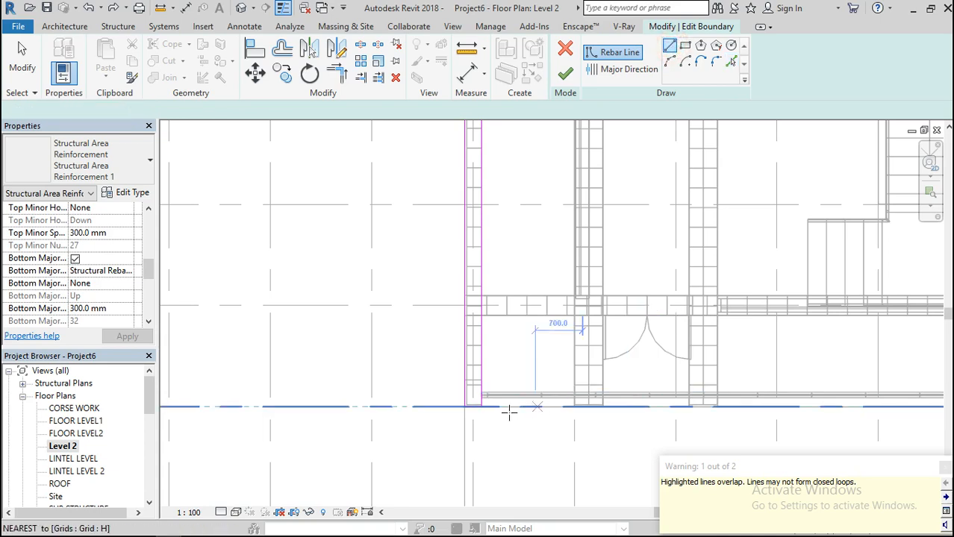
pyautogui.click(481, 407)
pyautogui.scroll(-5, 369, 322)
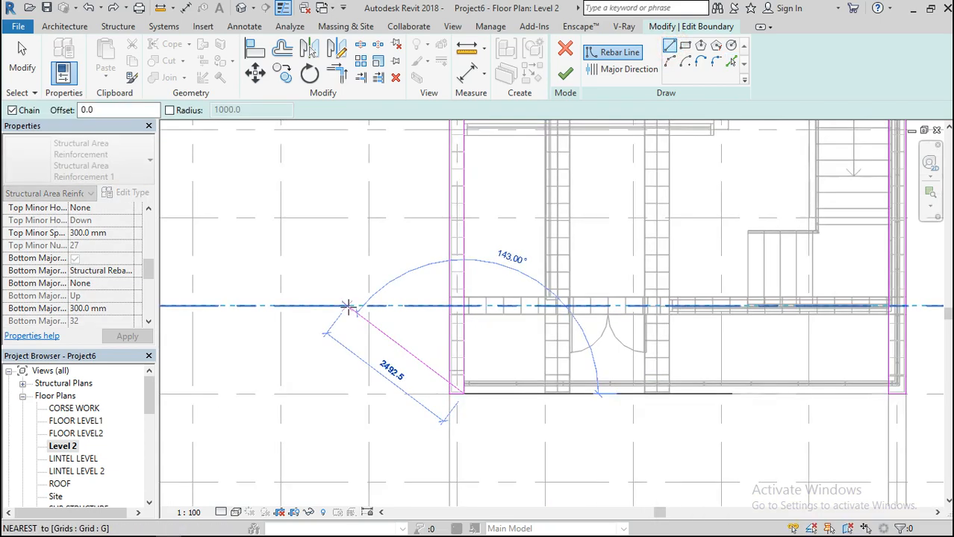
pyautogui.scroll(5, 536, 340)
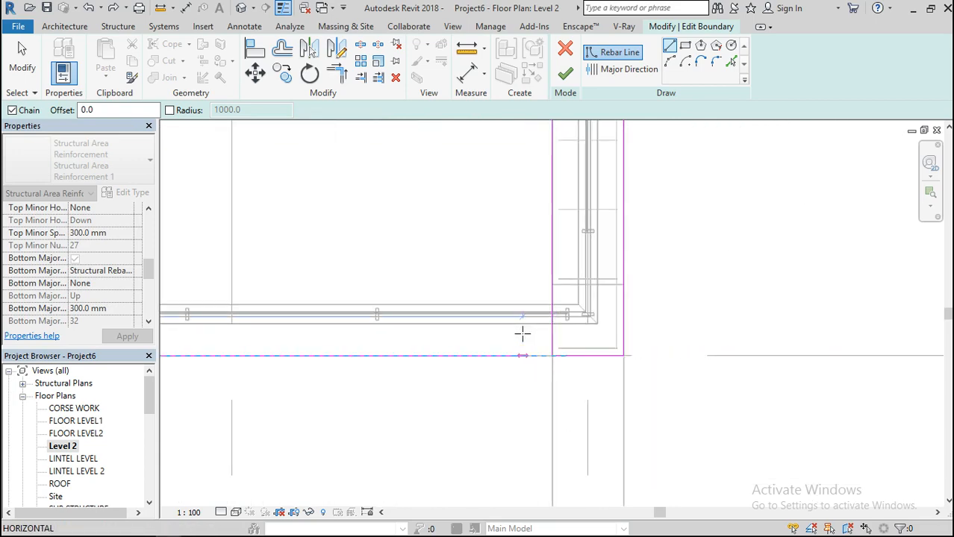
pyautogui.click(551, 356)
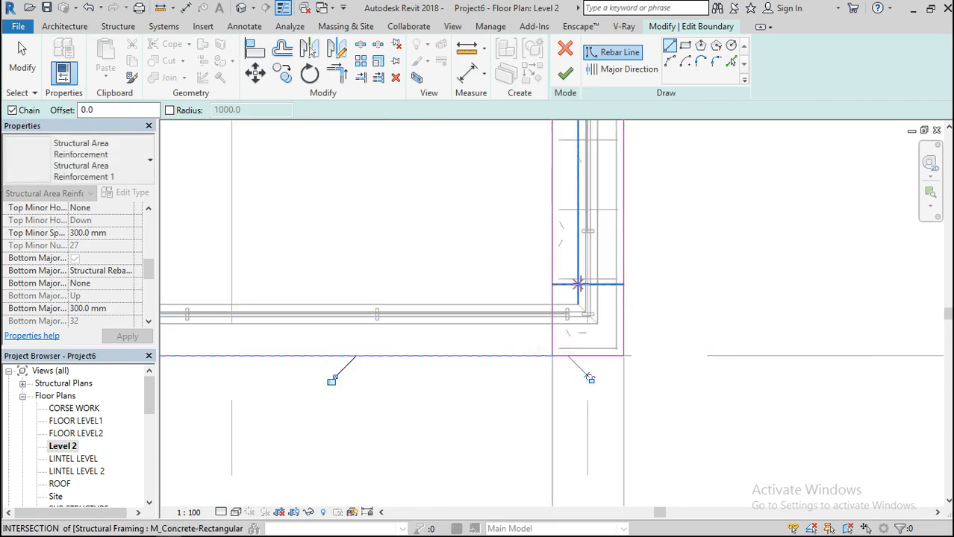
# - Draw a parallel boundary line along the front railing's inner face, joining the inner edges of the two outer vertical strips
pyautogui.click(551, 305)
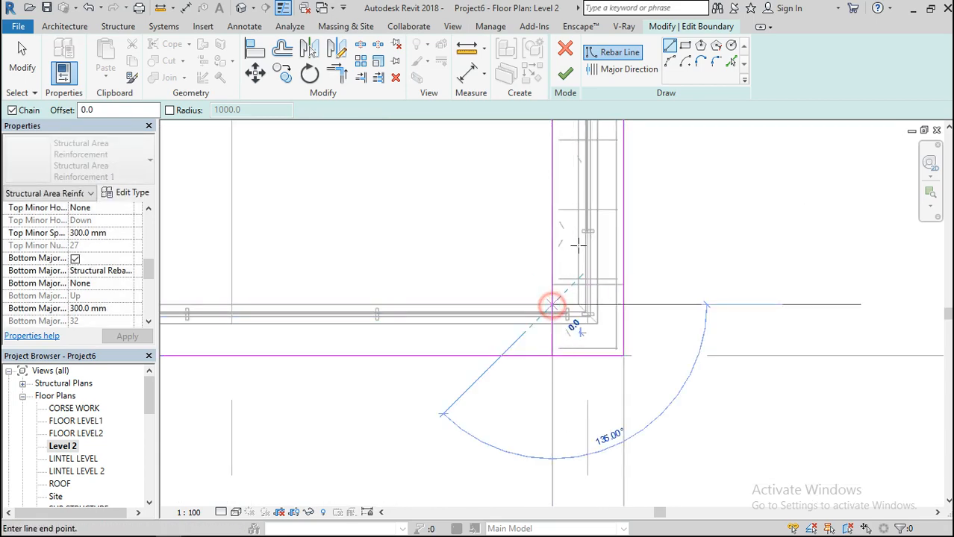
pyautogui.scroll(-3, 617, 221)
pyautogui.scroll(-4, 620, 224)
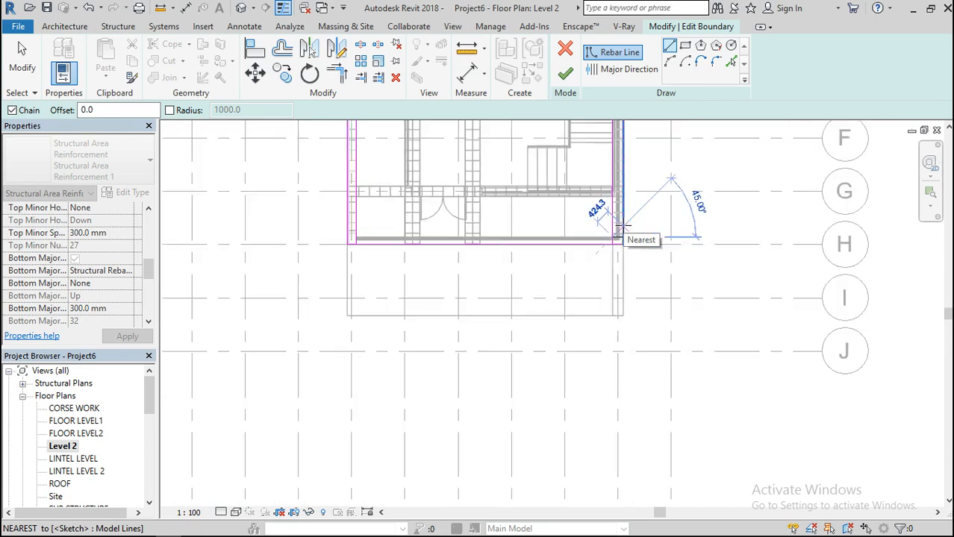
pyautogui.scroll(5, 372, 225)
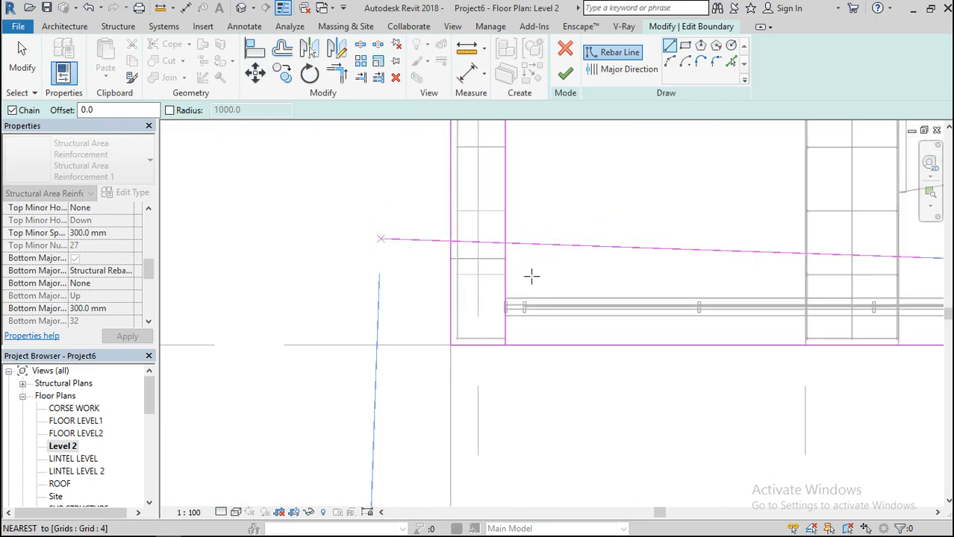
pyautogui.click(505, 299)
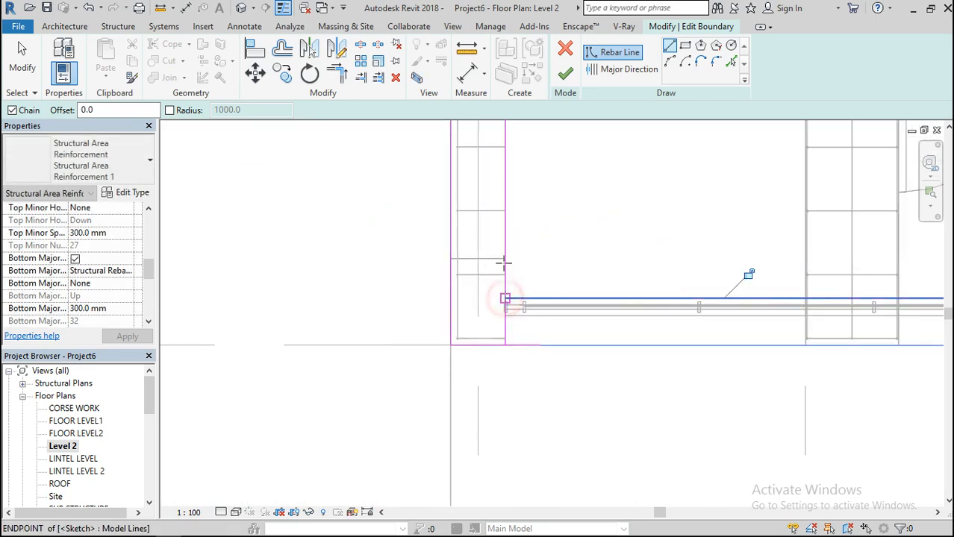
# - Trim both vertical strips' inner boundary lines to corners with the new line along the front railing
pyautogui.click(335, 78)
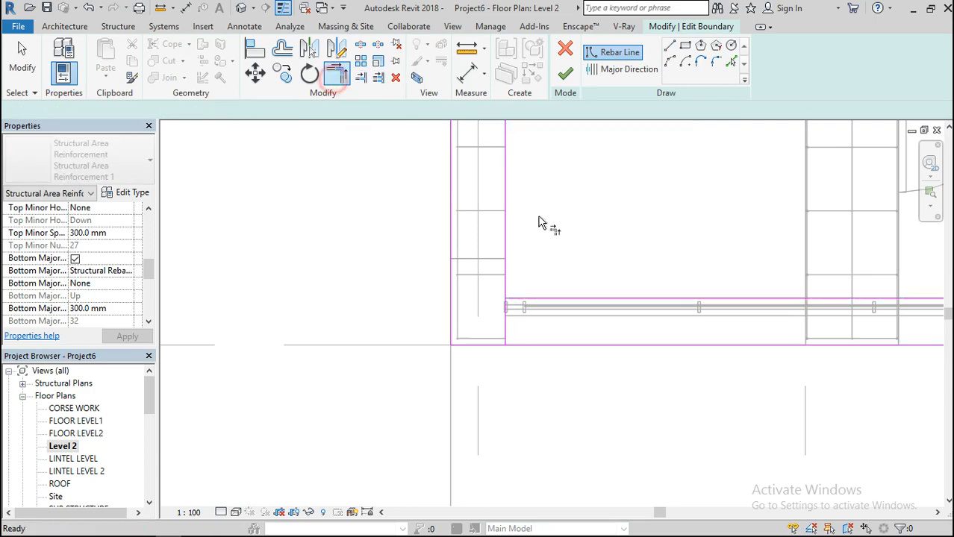
pyautogui.click(505, 250)
pyautogui.click(532, 299)
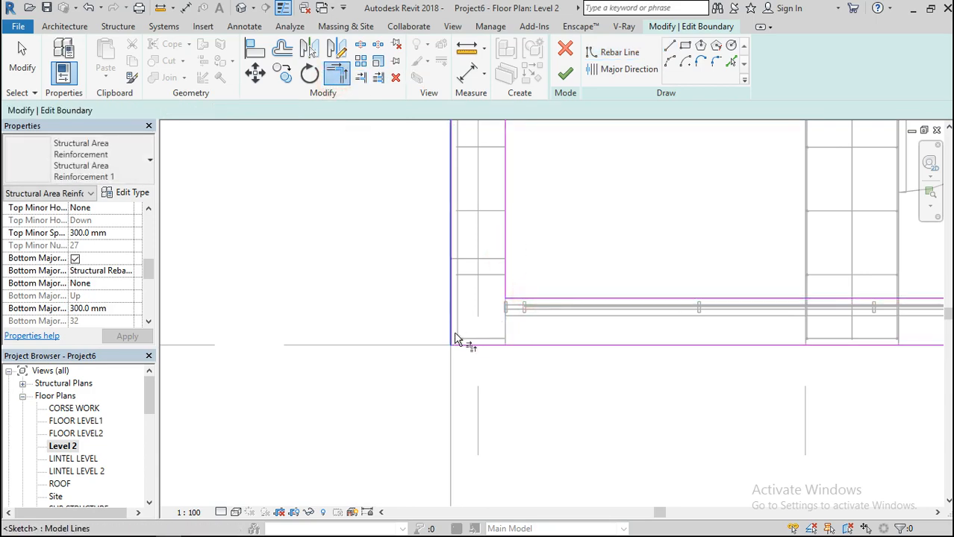
pyautogui.scroll(-3, 458, 340)
pyautogui.scroll(5, 800, 328)
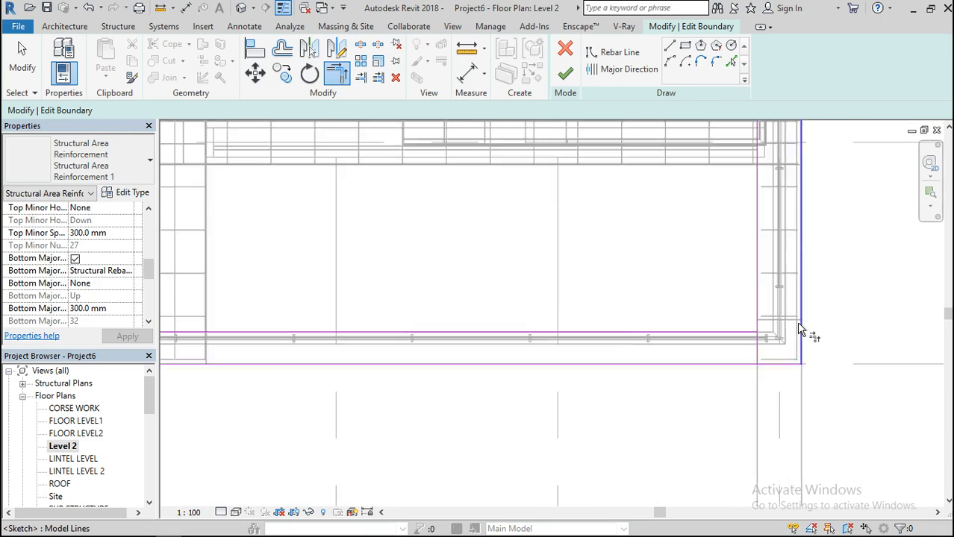
pyautogui.click(651, 346)
pyautogui.click(714, 312)
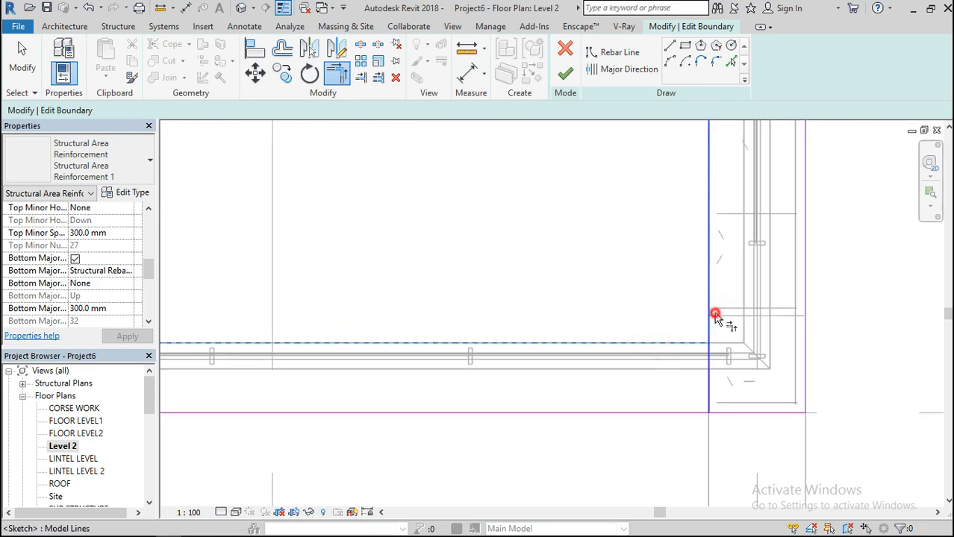
# - Finish the area reinforcement boundary and show the front edge reinforcement in the default 3D view
pyautogui.click(567, 72)
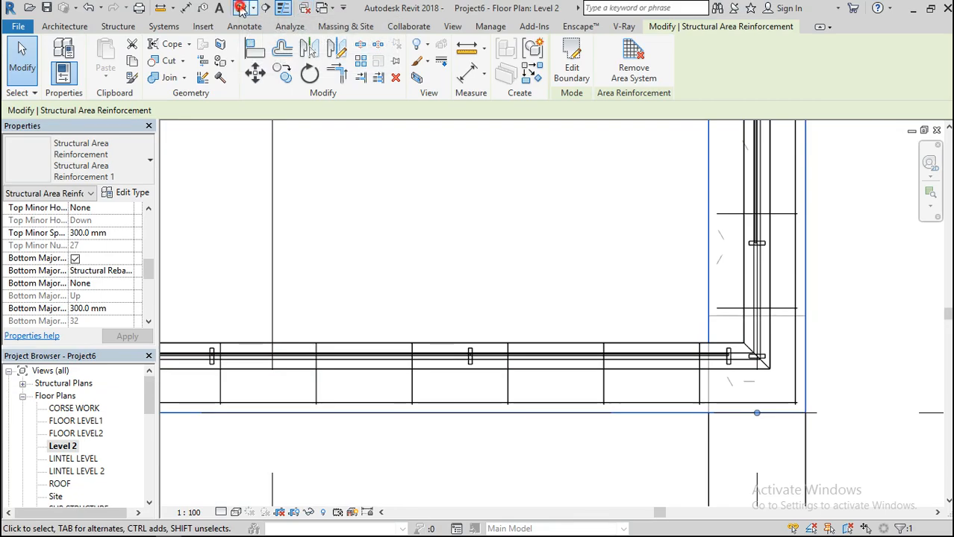
pyautogui.click(241, 8)
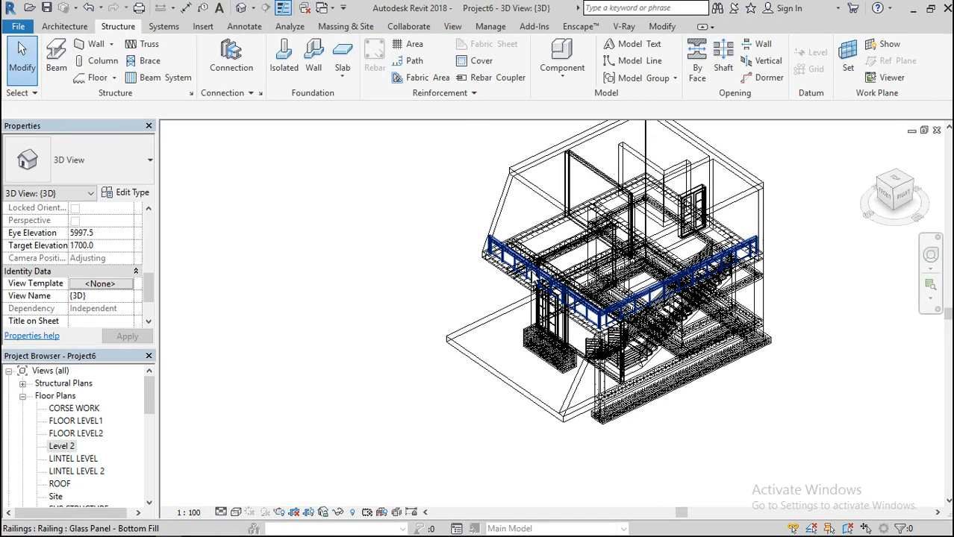
pyautogui.scroll(6, 314, 214)
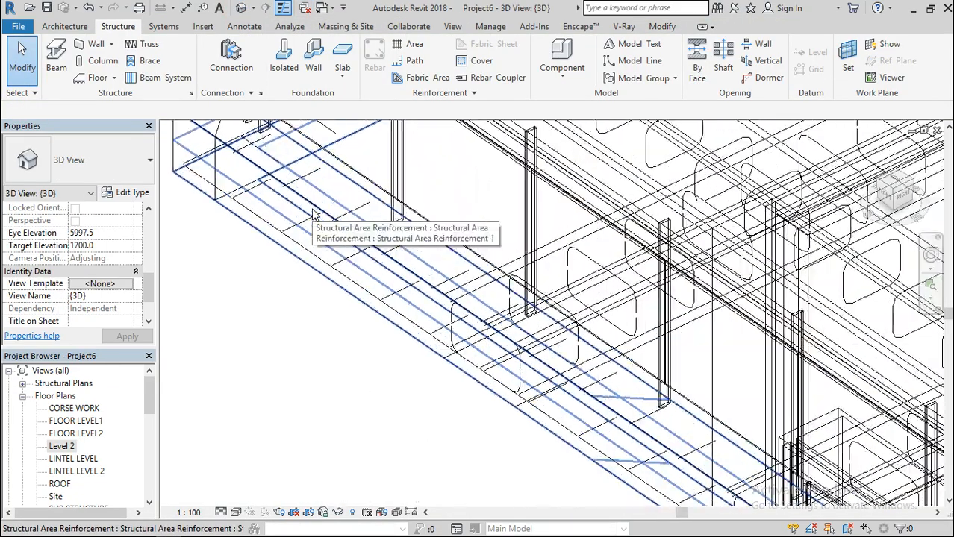
# - Set the area reinforcement's top major hook type to Rebar Hook 90, apply it and check the bars
pyautogui.click(356, 264)
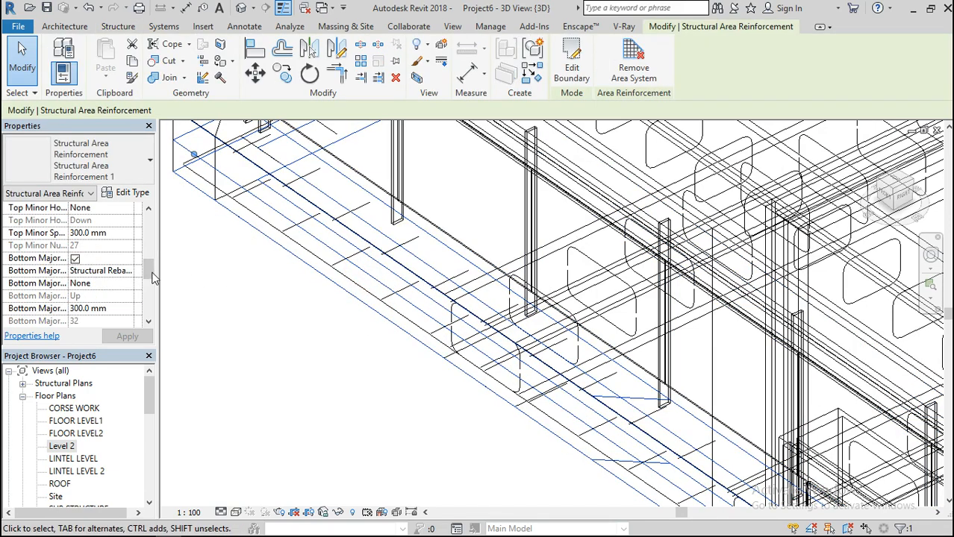
pyautogui.moveTo(150, 273); pyautogui.dragTo(144, 255)
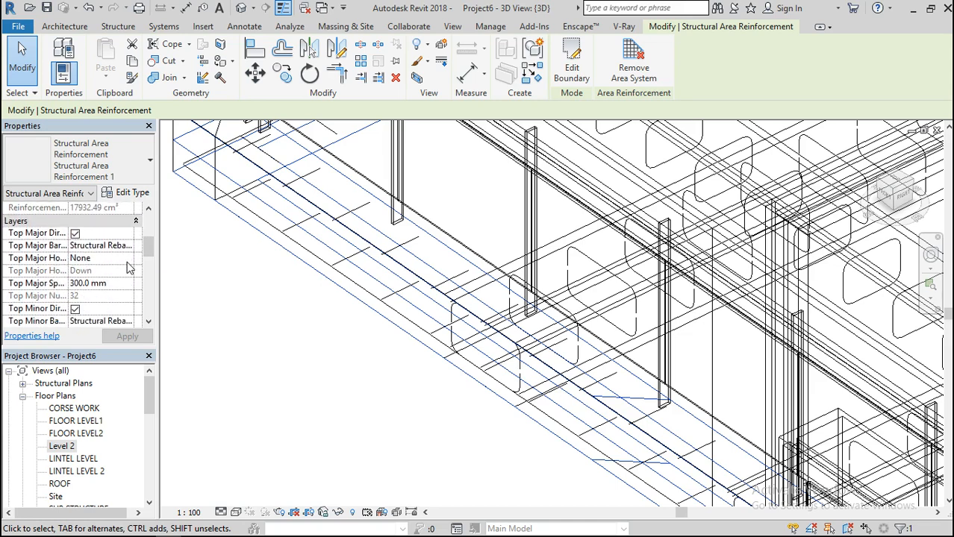
pyautogui.click(127, 259)
pyautogui.click(108, 283)
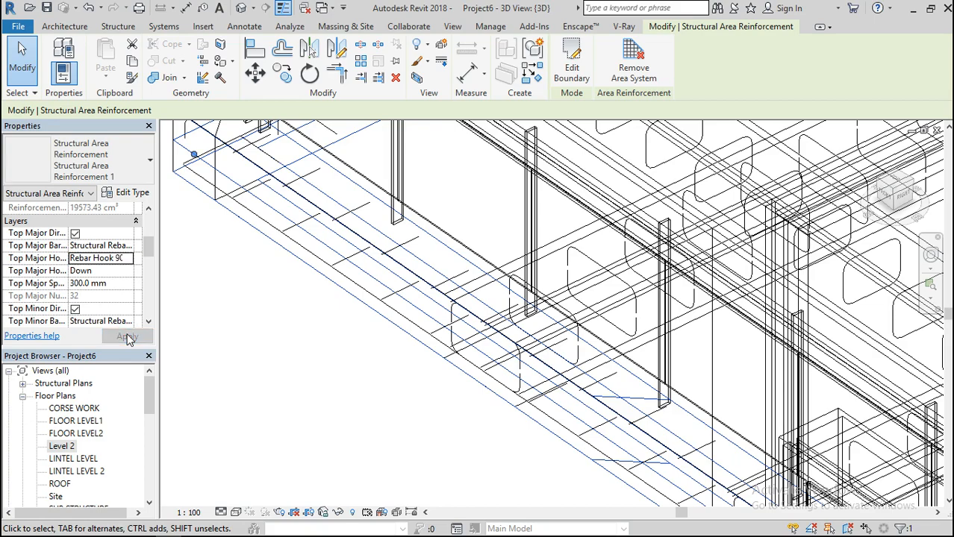
pyautogui.scroll(-1, 303, 323)
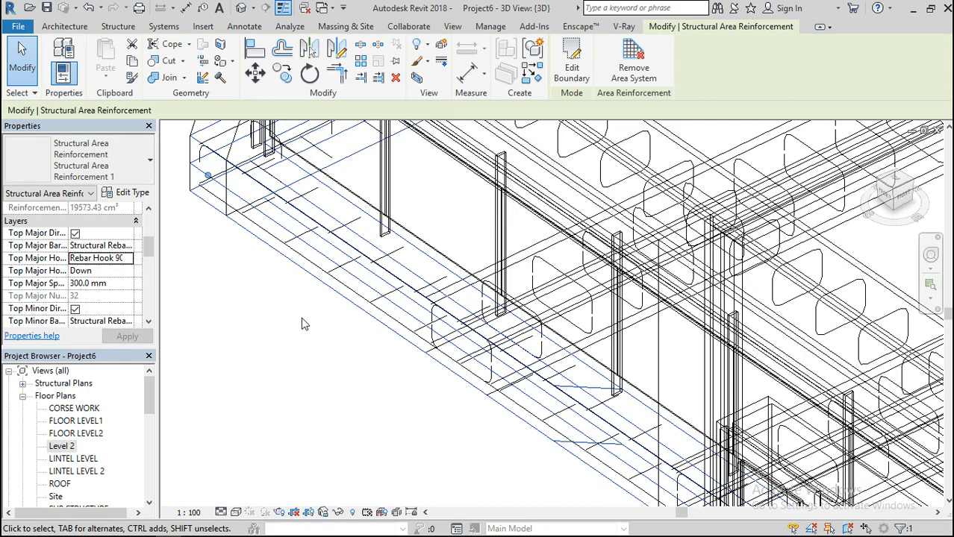
pyautogui.scroll(-1, 303, 323)
pyautogui.scroll(4, 311, 185)
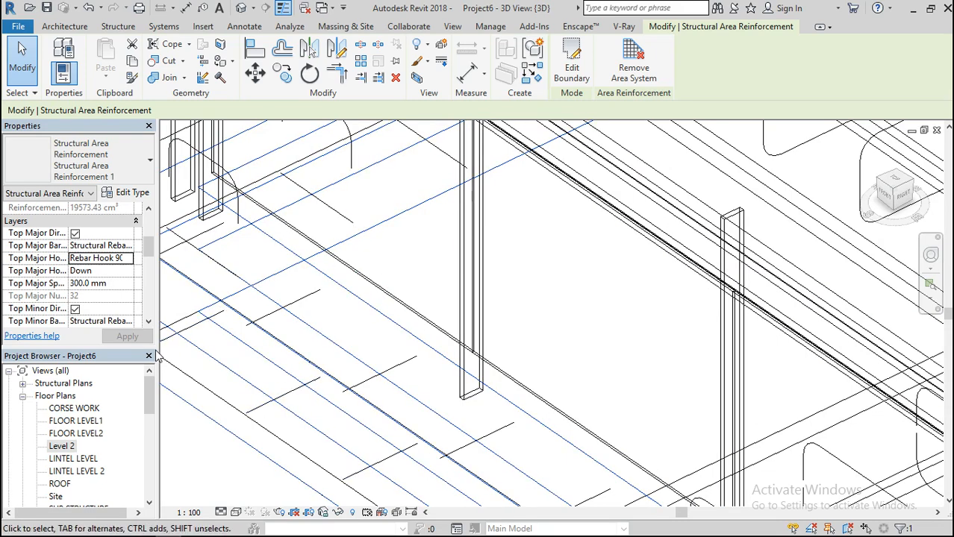
# - Set the area reinforcement's bottom minor and bottom major hook types to Rebar Hook 90
pyautogui.moveTo(150, 253); pyautogui.dragTo(153, 291)
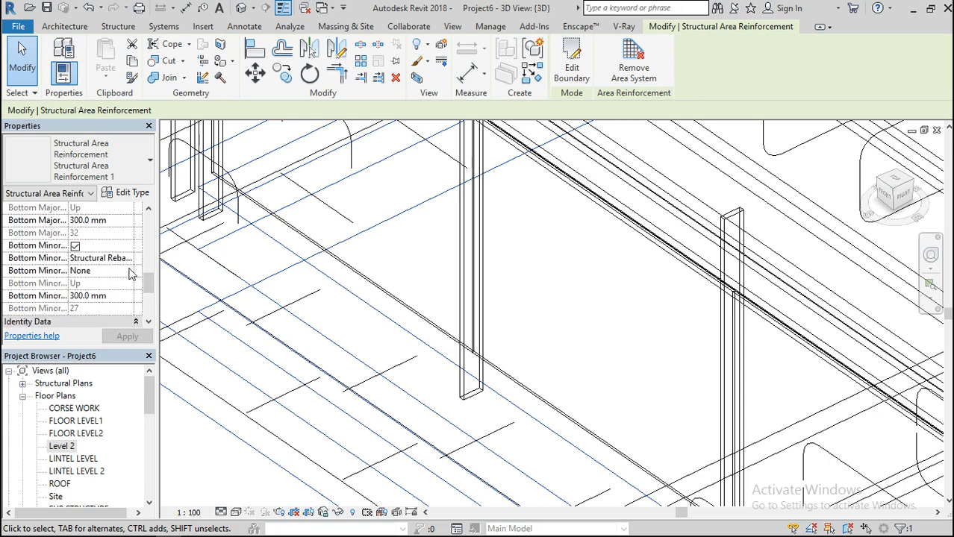
pyautogui.click(129, 271)
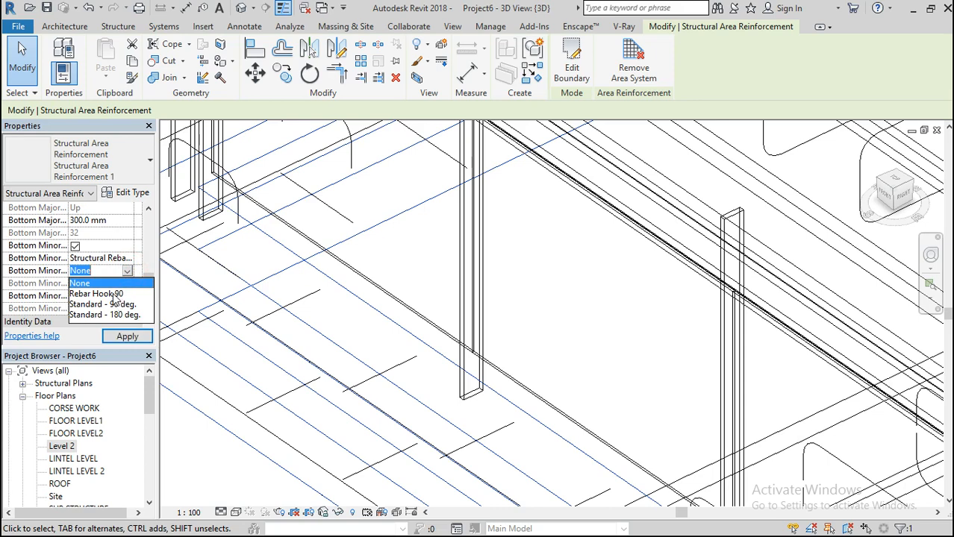
pyautogui.click(112, 294)
pyautogui.moveTo(147, 282); pyautogui.dragTo(145, 268)
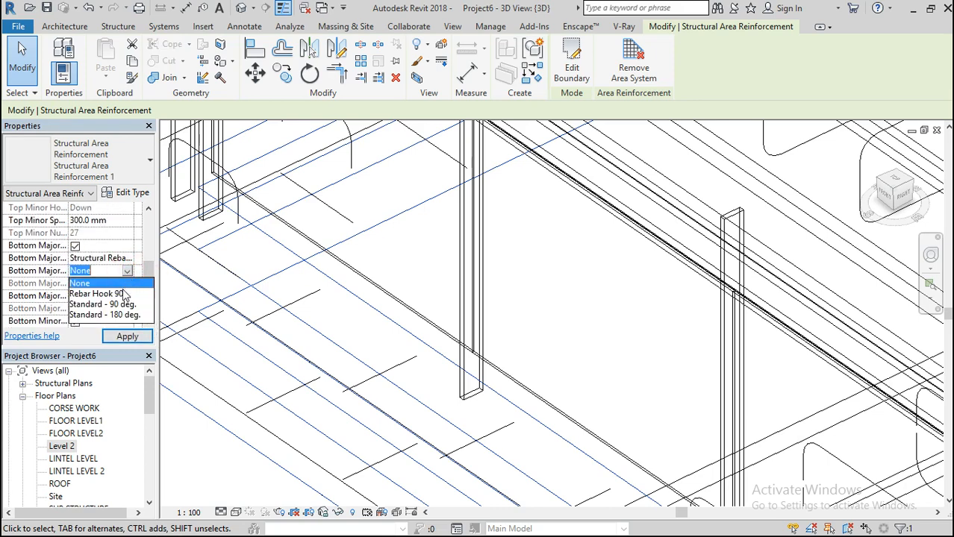
pyautogui.click(120, 295)
# - Set the top minor hook type to Rebar Hook 90, apply the changes and inspect the hooked bars along the slab edges
pyautogui.moveTo(150, 278); pyautogui.dragTo(150, 267)
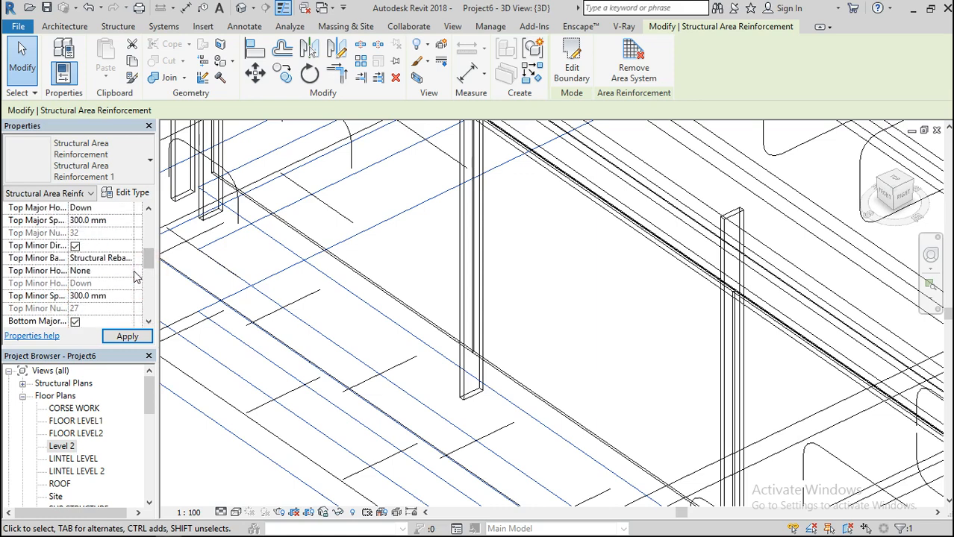
pyautogui.click(129, 272)
pyautogui.click(128, 273)
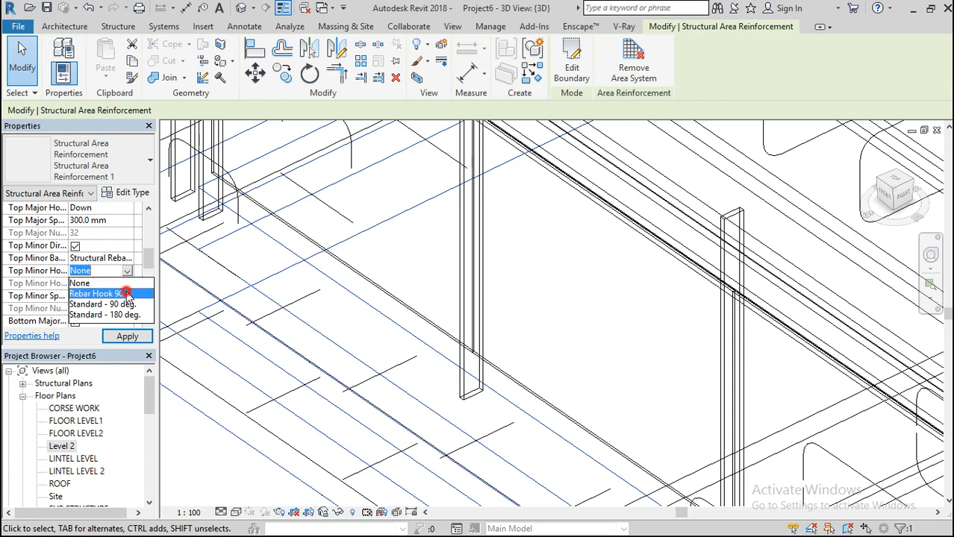
pyautogui.click(129, 294)
pyautogui.click(125, 337)
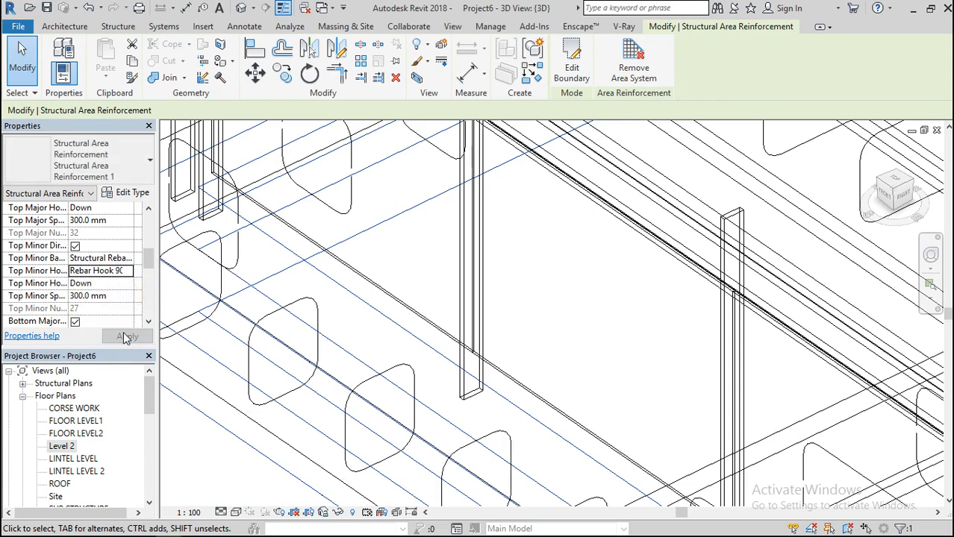
pyautogui.scroll(-4, 624, 319)
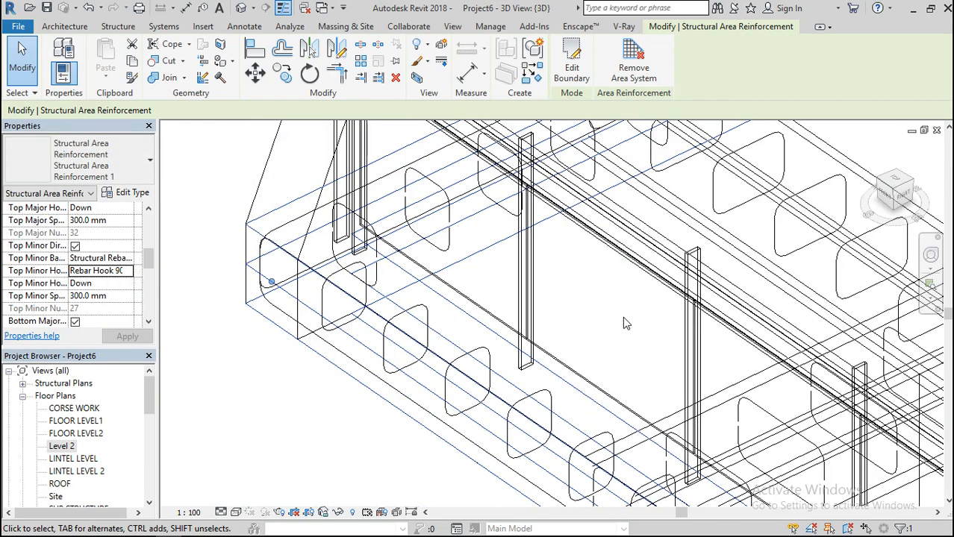
pyautogui.scroll(-2, 624, 318)
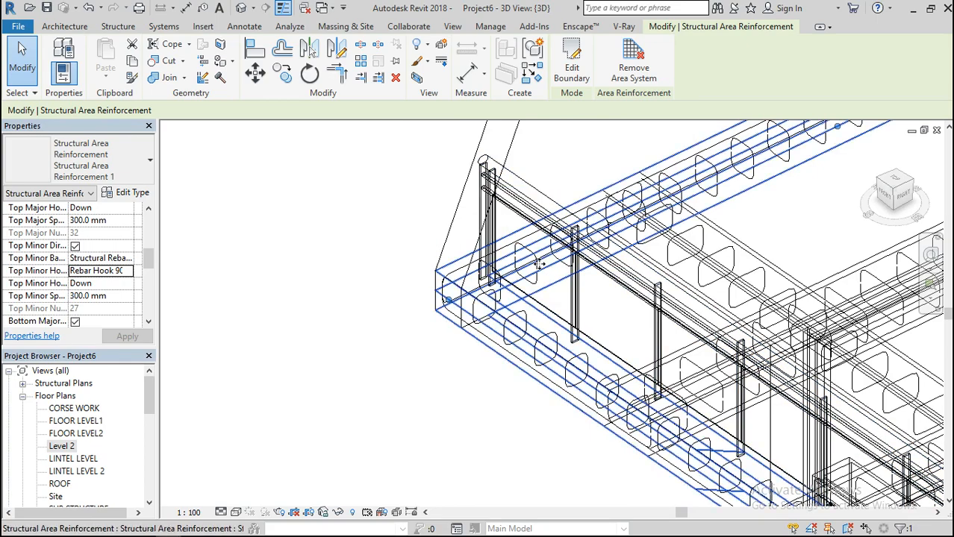
pyautogui.scroll(-2, 539, 265)
pyautogui.scroll(5, 594, 383)
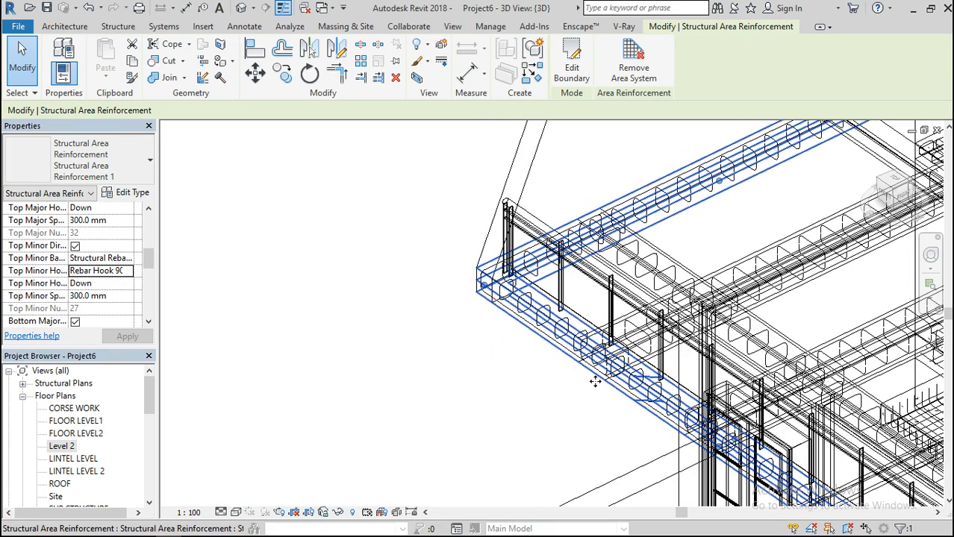
# - In the Level 2 plan, shorten the area reinforcement strip left of the double door so it ends at the inner edge of the front reinforcement
pyautogui.scroll(3, 510, 297)
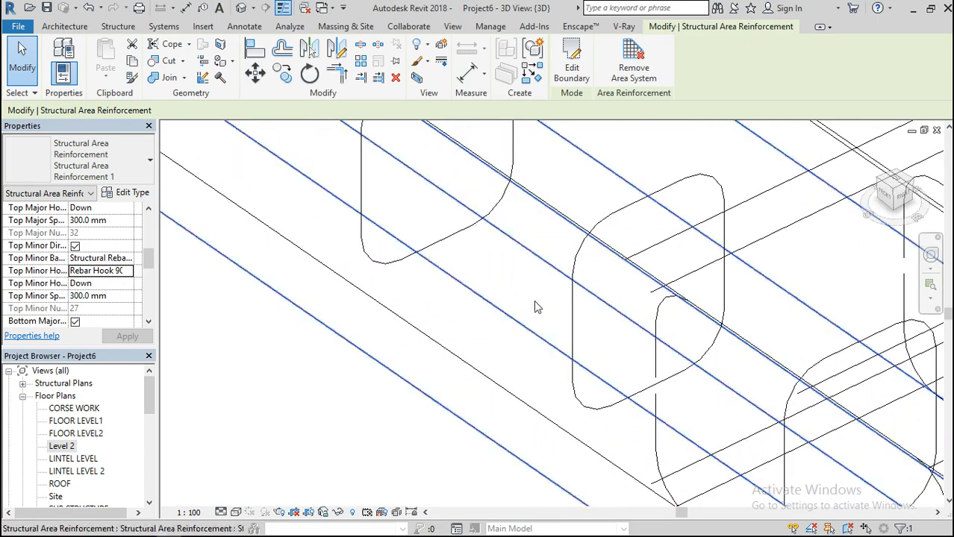
pyautogui.click(333, 376)
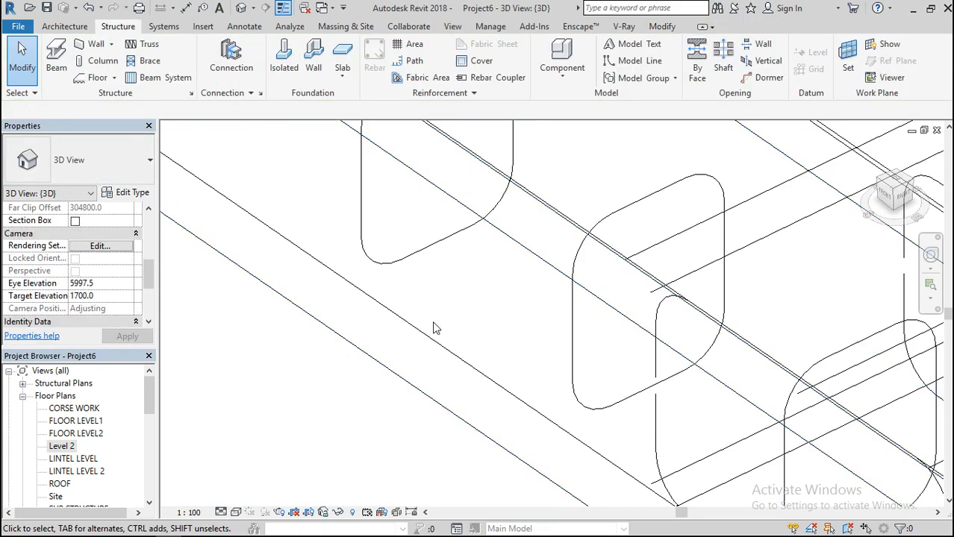
pyautogui.scroll(-6, 521, 299)
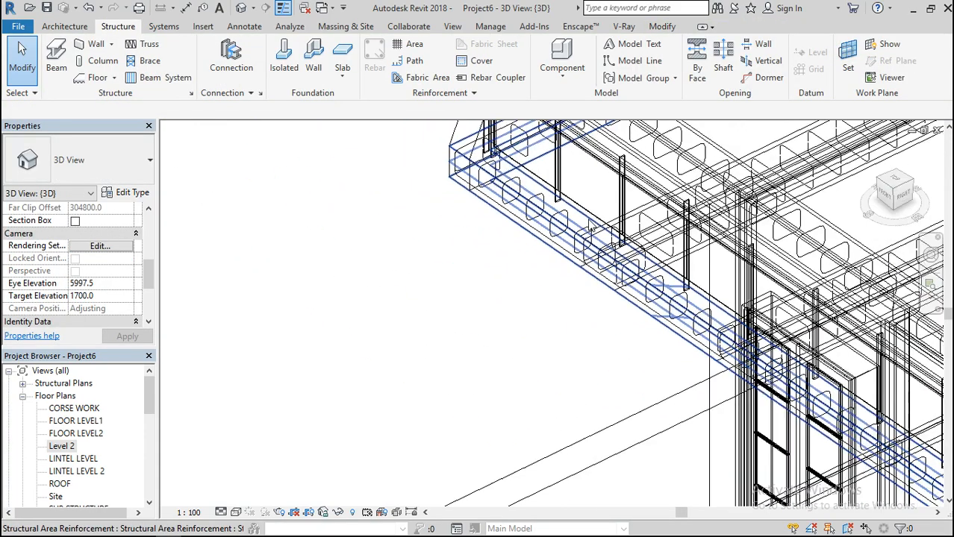
pyautogui.click(642, 232)
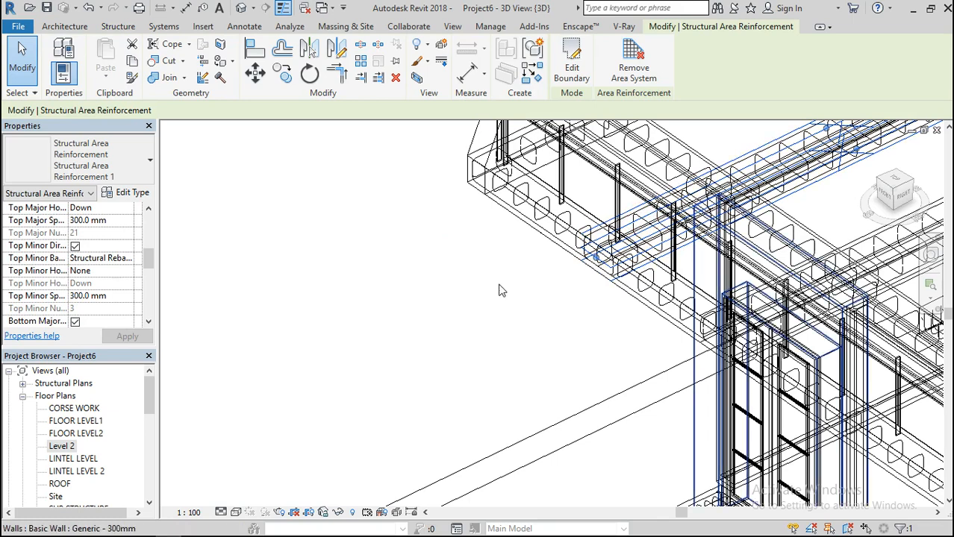
pyautogui.doubleClick(54, 446)
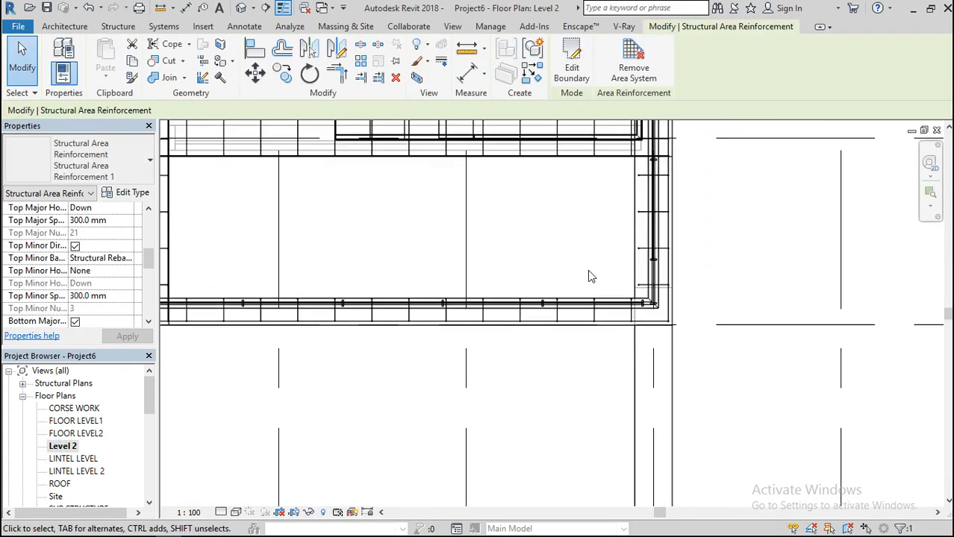
pyautogui.scroll(-2, 590, 277)
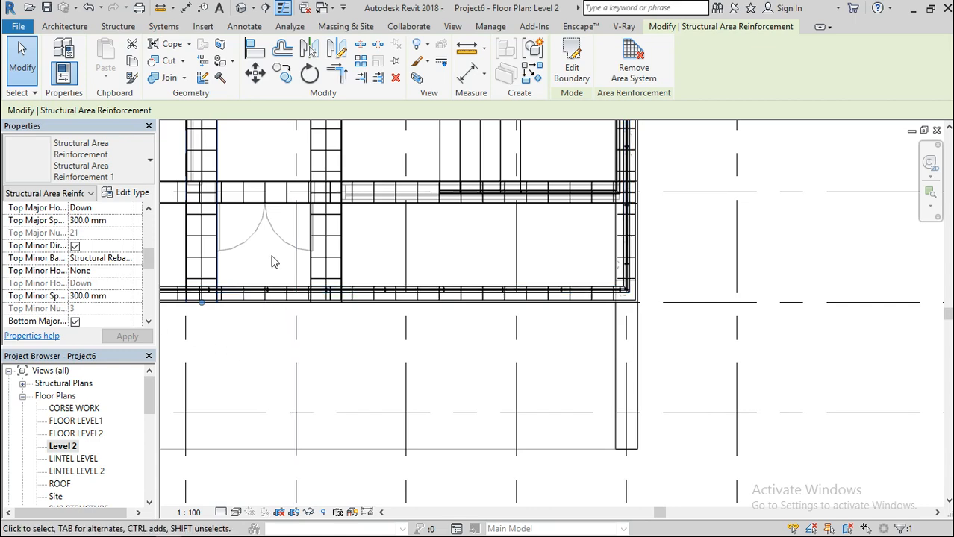
pyautogui.scroll(-3, 343, 283)
pyautogui.scroll(6, 287, 270)
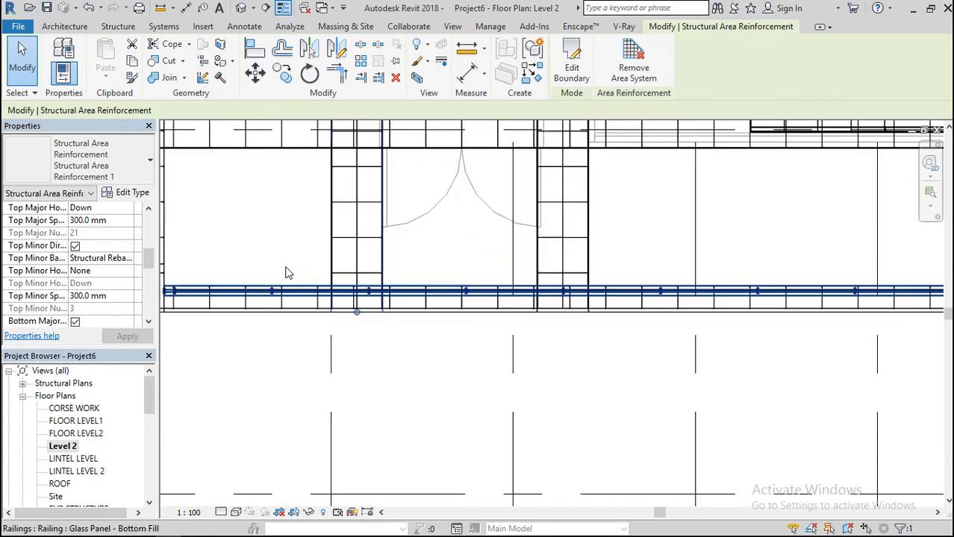
pyautogui.moveTo(470, 385); pyautogui.dragTo(464, 319)
pyautogui.scroll(5, 464, 319)
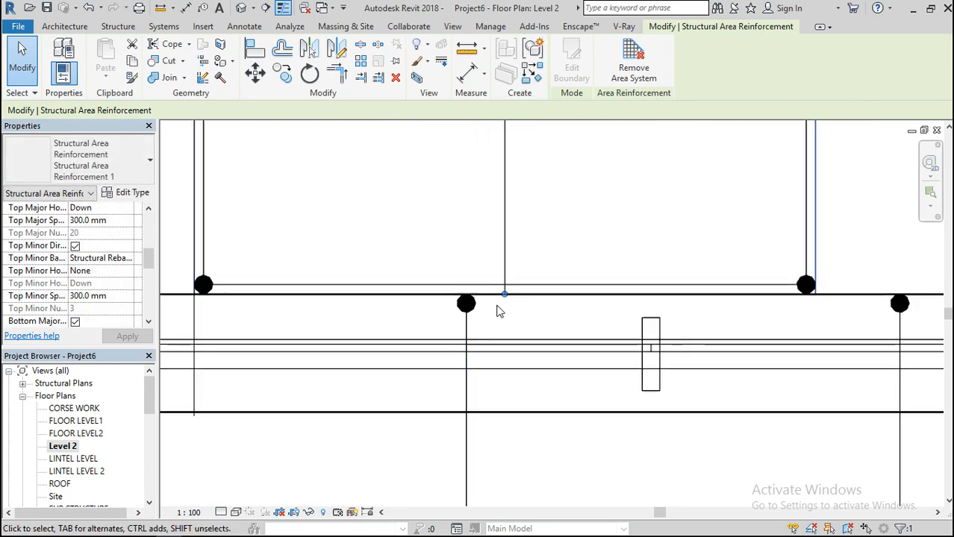
pyautogui.moveTo(504, 297); pyautogui.dragTo(505, 299)
pyautogui.scroll(-3, 437, 354)
pyautogui.scroll(-2, 436, 354)
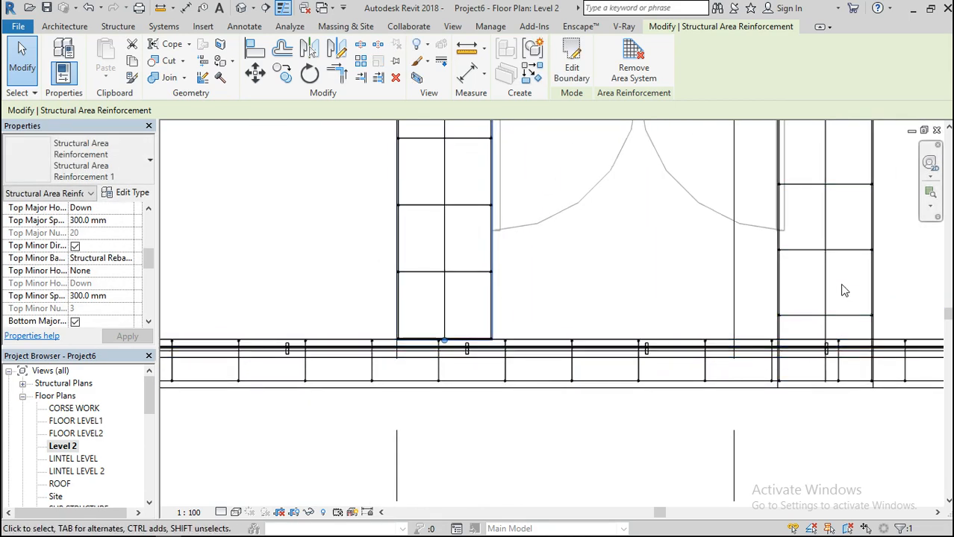
# - Shorten the area reinforcement strip right of the double door to the inner edge of the front edge reinforcement
pyautogui.click(830, 319)
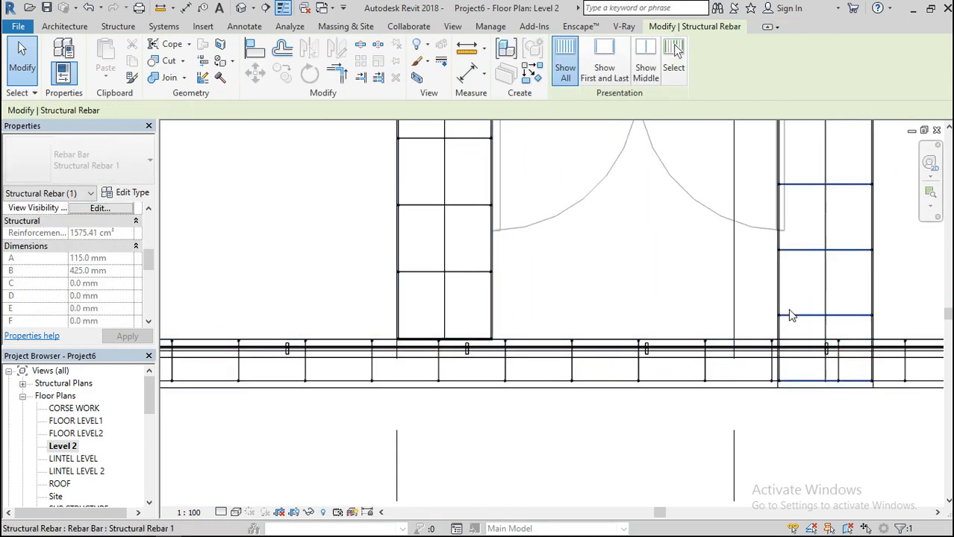
pyautogui.click(774, 292)
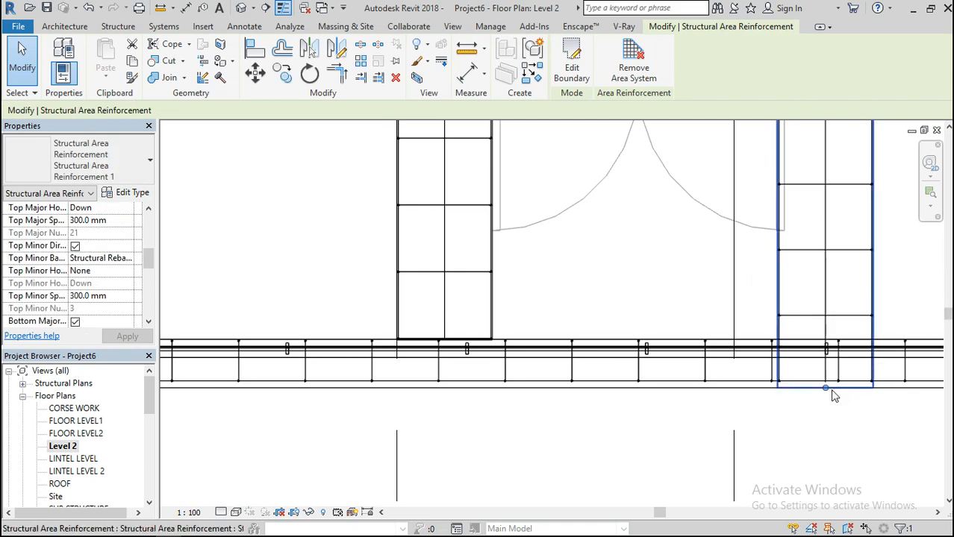
pyautogui.moveTo(826, 387); pyautogui.dragTo(820, 342)
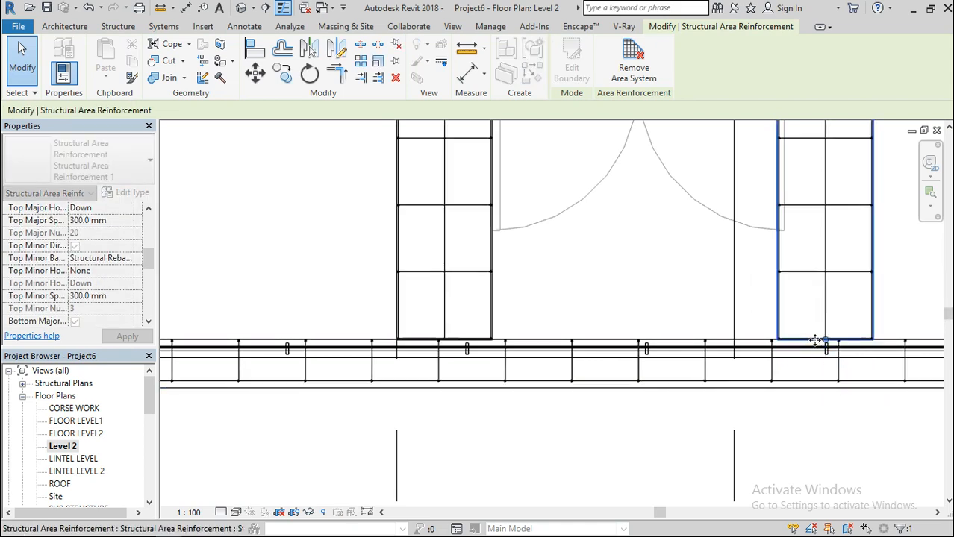
pyautogui.scroll(-4, 668, 320)
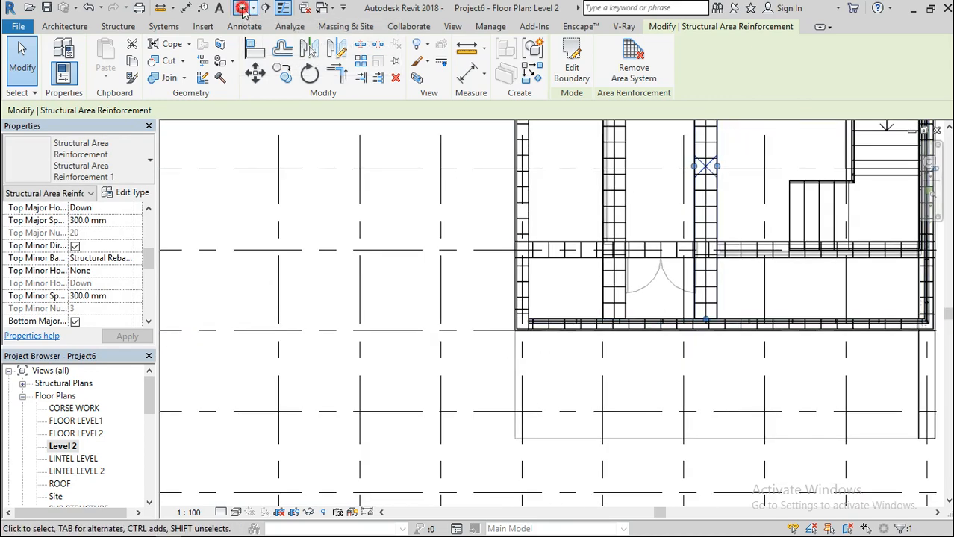
# - Inspect the shortened strip ends against the front edge bars in the default 3D view
pyautogui.click(242, 7)
pyautogui.scroll(5, 563, 283)
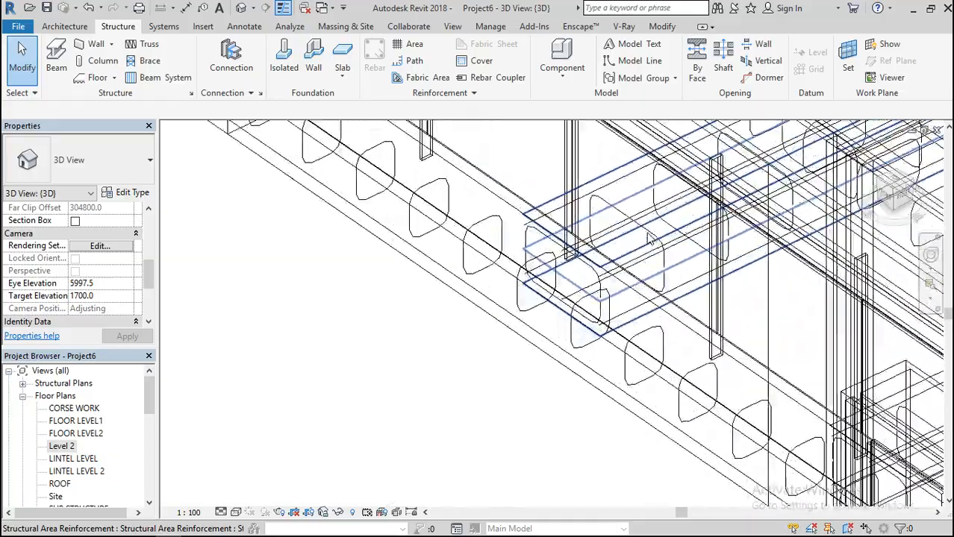
pyautogui.scroll(-6, 549, 258)
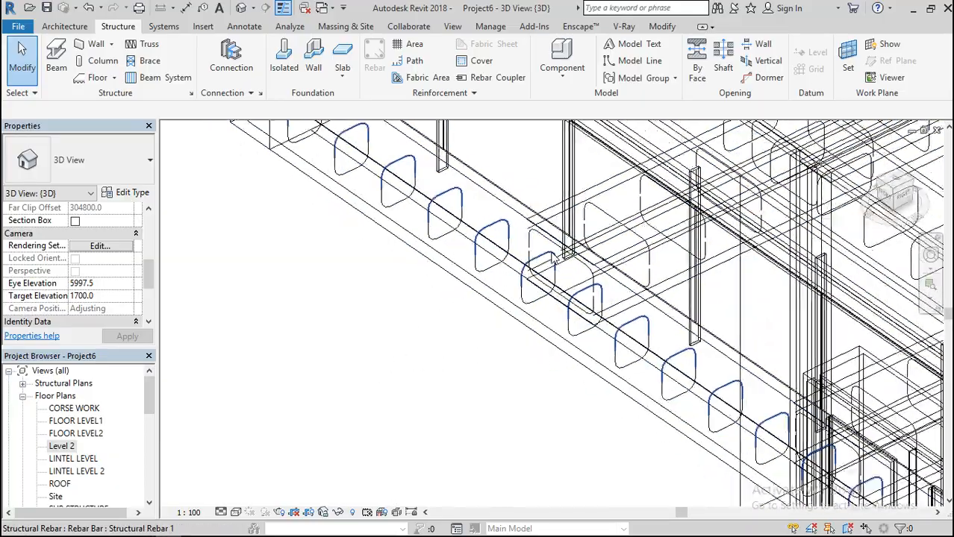
pyautogui.scroll(5, 674, 364)
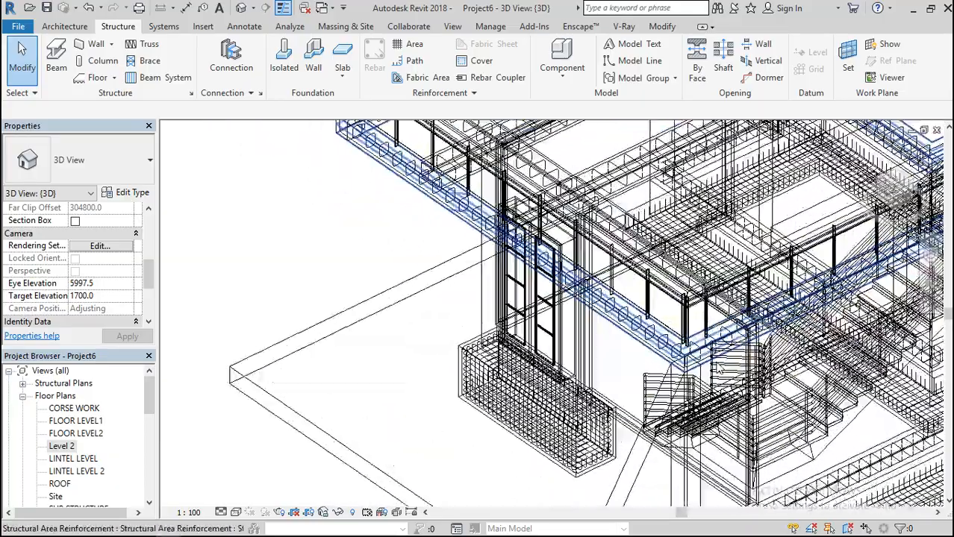
pyautogui.scroll(-6, 674, 364)
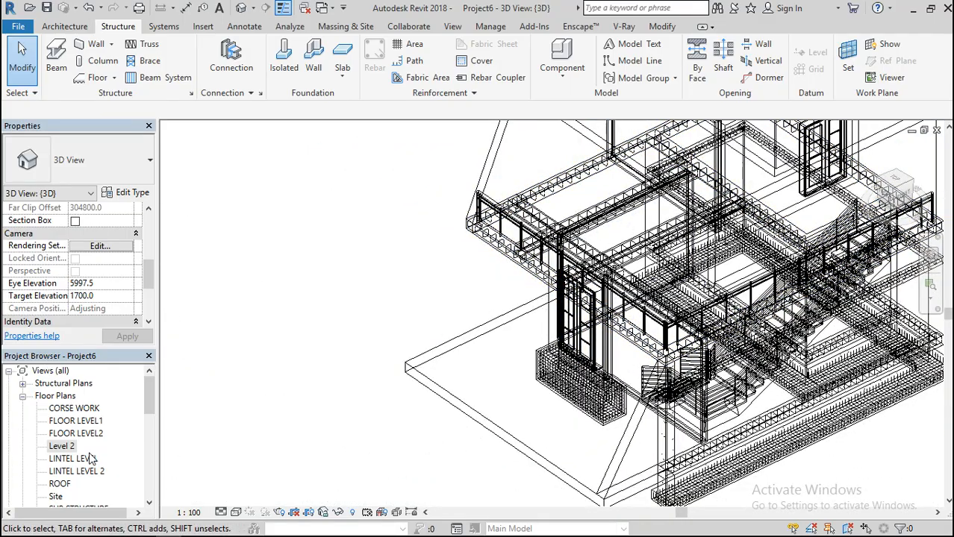
# - Examine the edge reinforcement layout in the Level 2 floor plan and around the slab in the 3D view
pyautogui.doubleClick(64, 447)
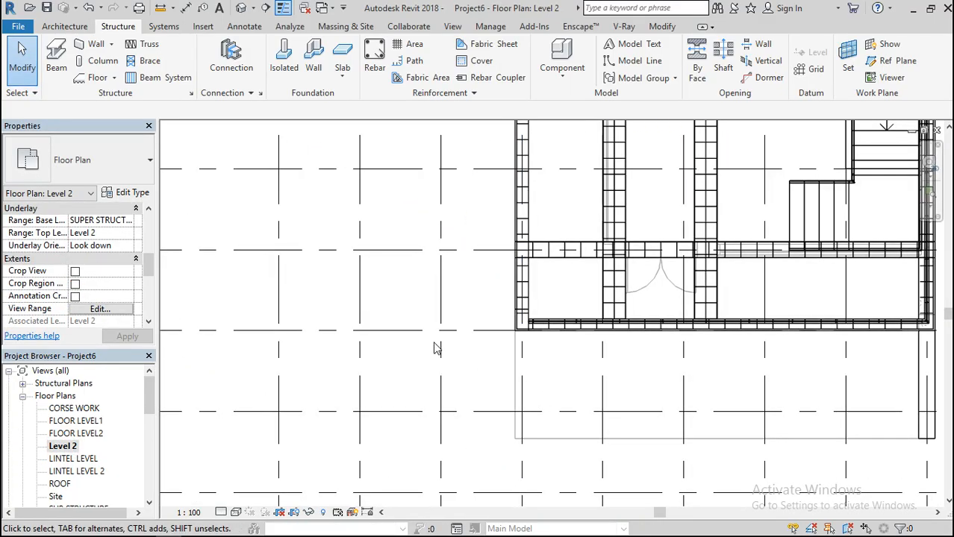
pyautogui.scroll(-1, 437, 349)
pyautogui.scroll(-3, 618, 371)
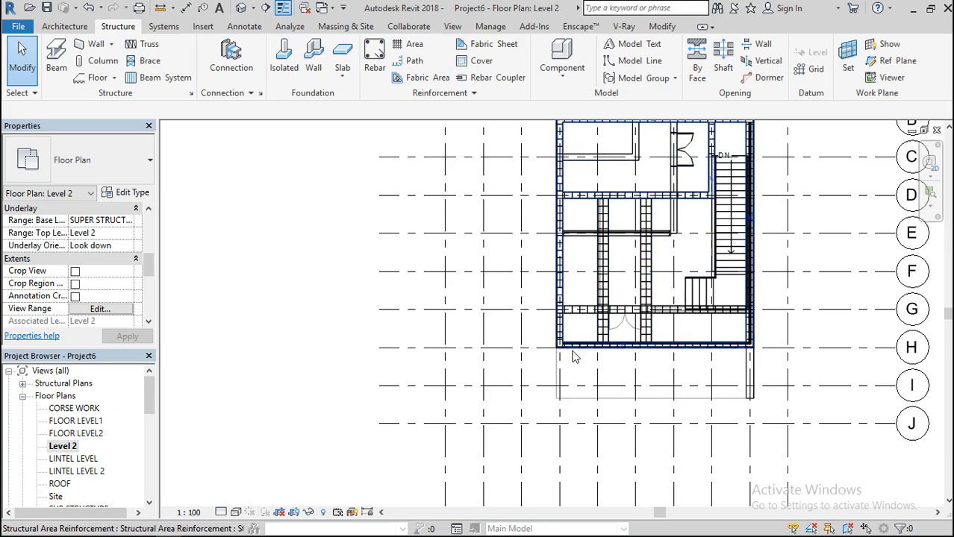
pyautogui.scroll(5, 575, 357)
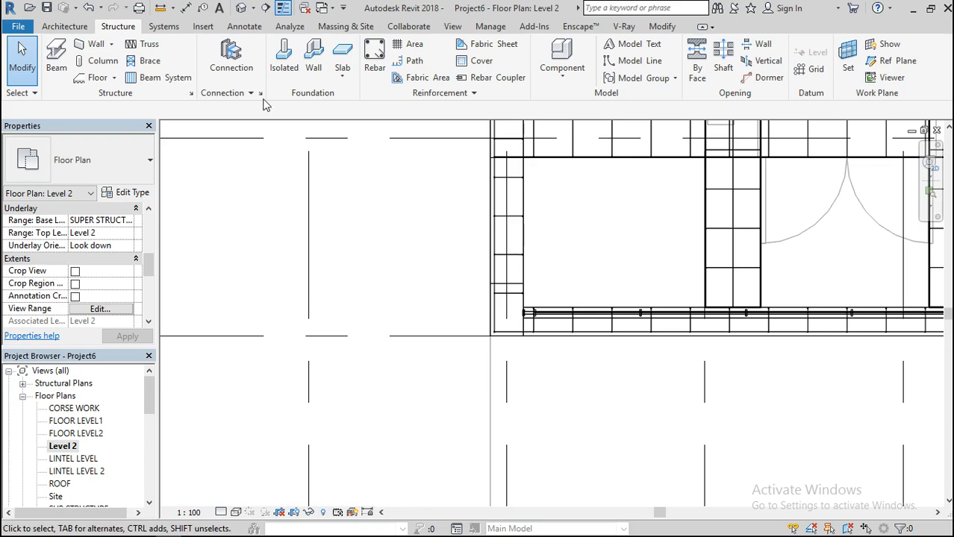
pyautogui.click(242, 9)
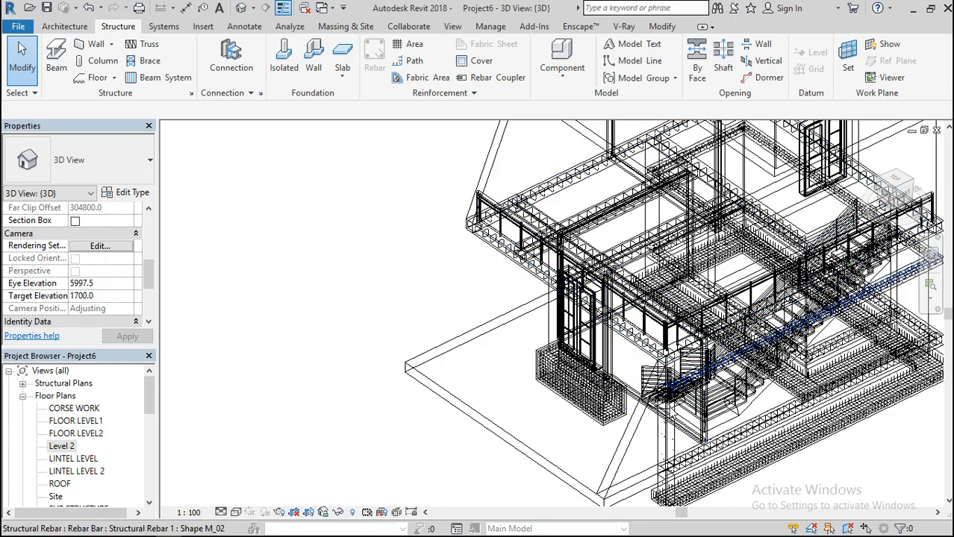
pyautogui.scroll(8, 642, 341)
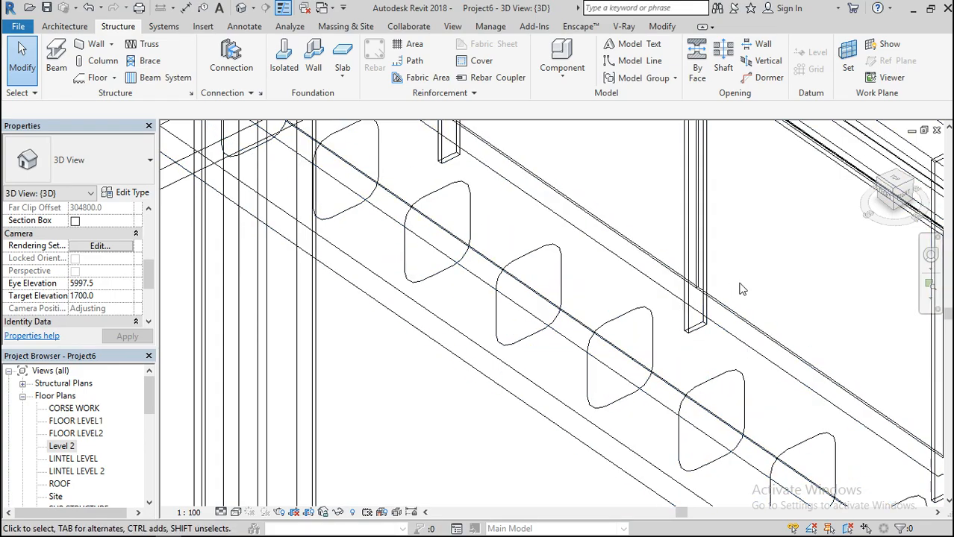
pyautogui.scroll(-10, 738, 321)
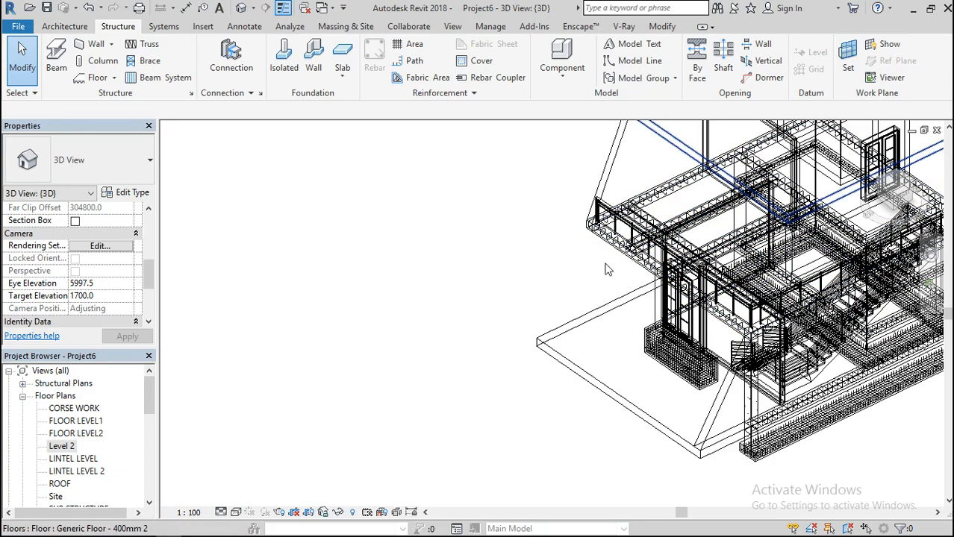
pyautogui.scroll(-5, 532, 268)
pyautogui.scroll(8, 762, 265)
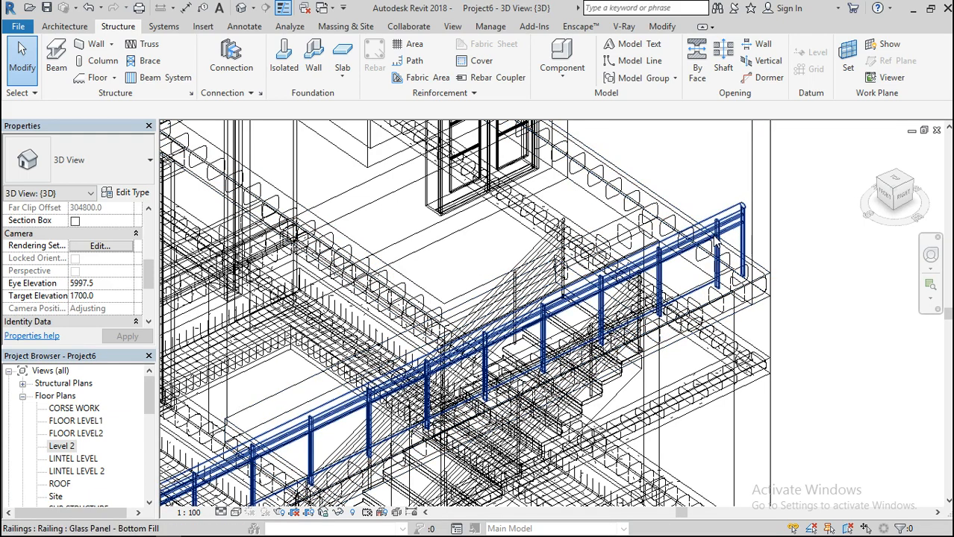
# - Add area reinforcement to the Level 2 floor slab with a rectangular boundary between the left edge strip and adjacent interior strip, from grid D to G
pyautogui.click(710, 233)
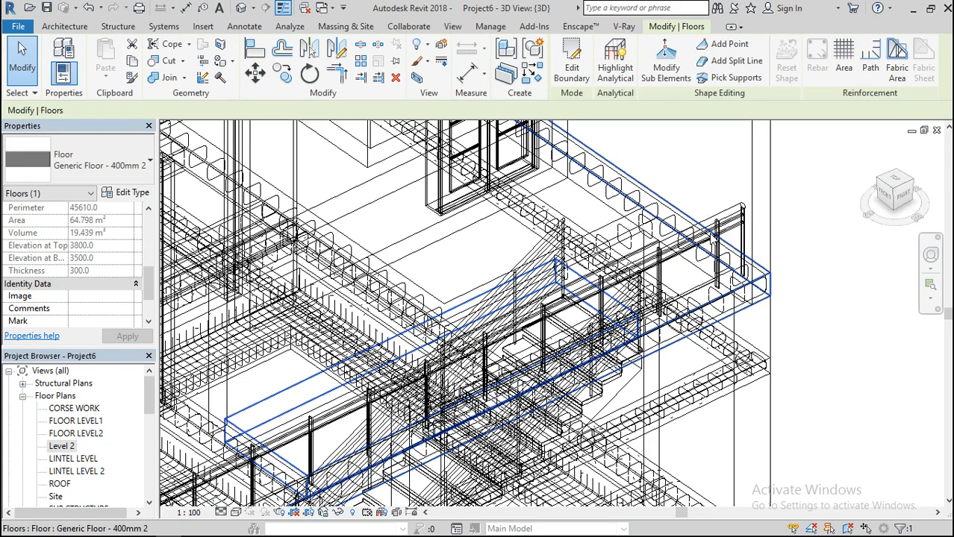
pyautogui.click(842, 72)
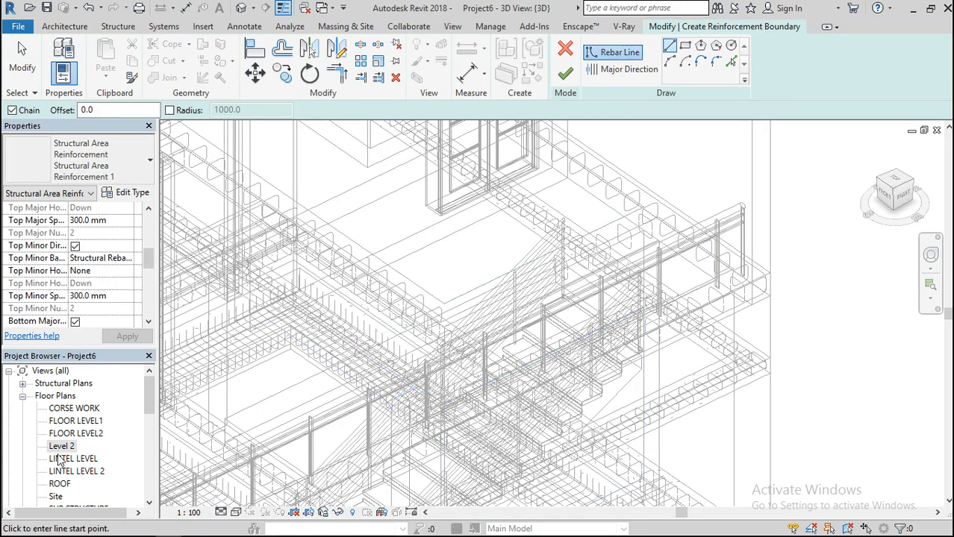
pyautogui.doubleClick(62, 448)
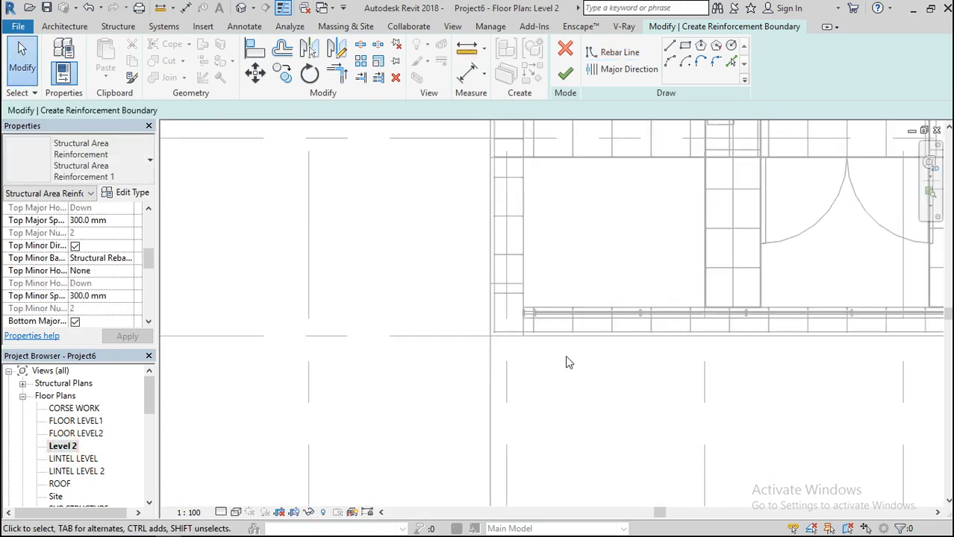
pyautogui.scroll(-5, 585, 394)
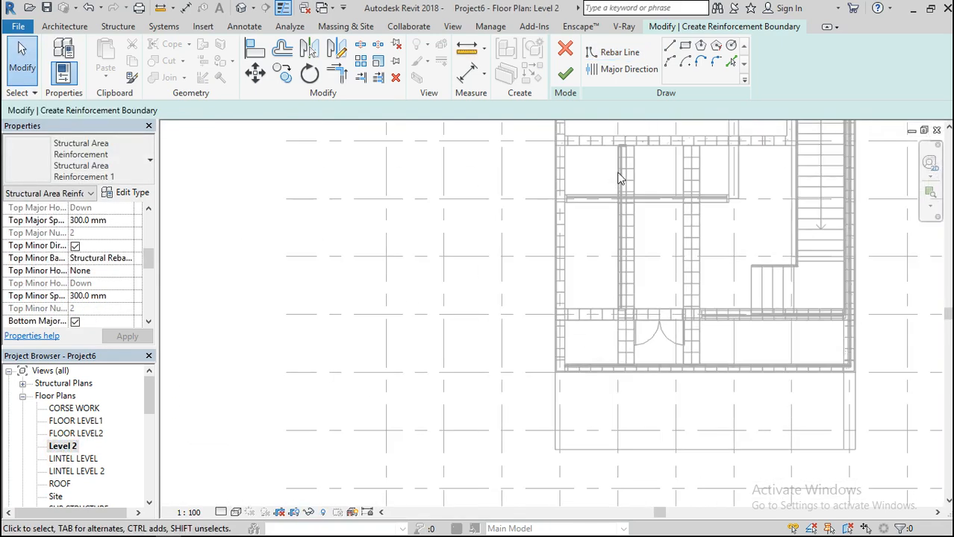
pyautogui.scroll(3, 627, 152)
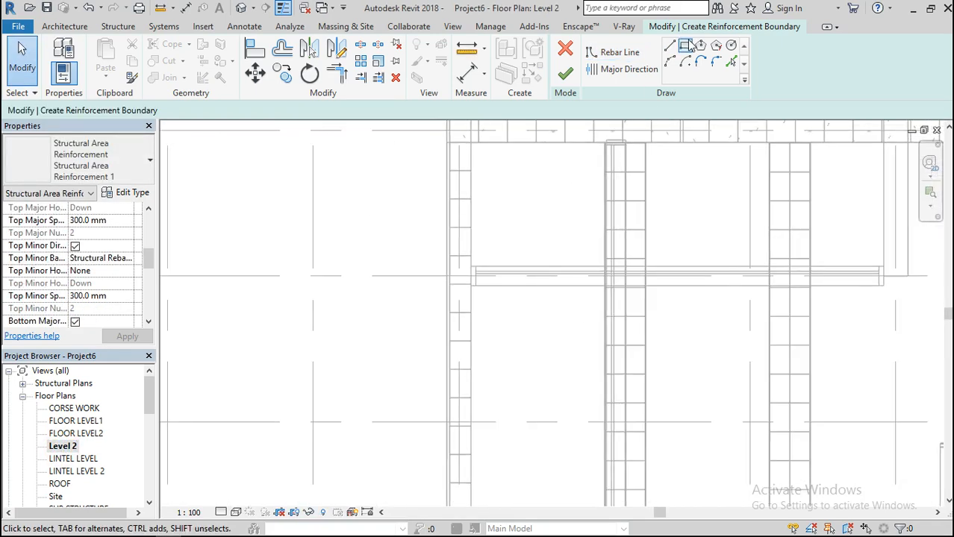
pyautogui.click(686, 45)
pyautogui.scroll(2, 592, 132)
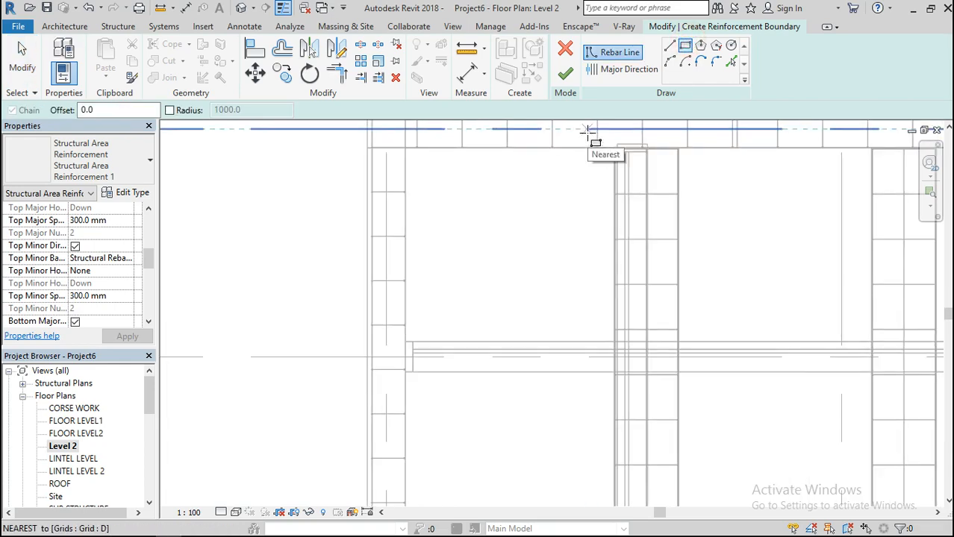
pyautogui.click(405, 149)
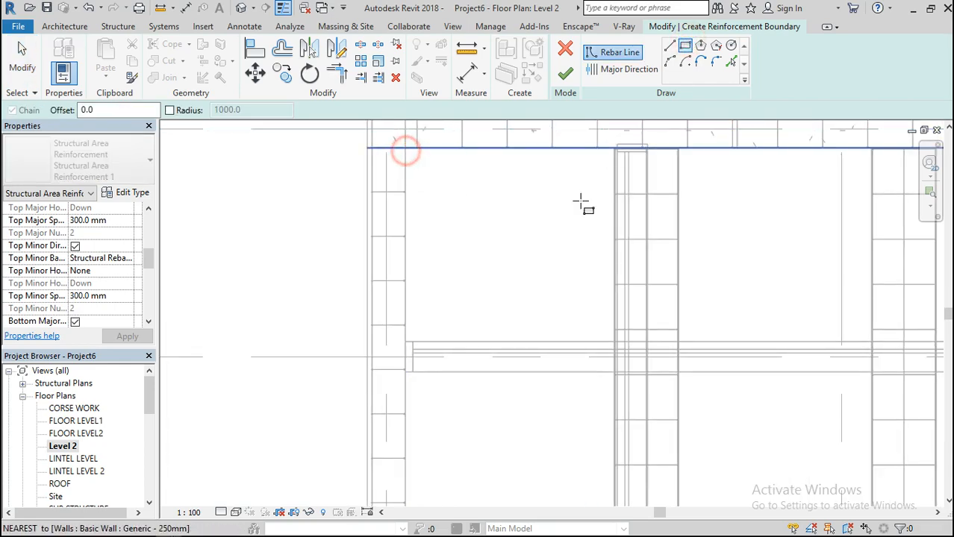
pyautogui.scroll(-1, 573, 194)
pyautogui.scroll(-4, 582, 202)
pyautogui.scroll(5, 603, 481)
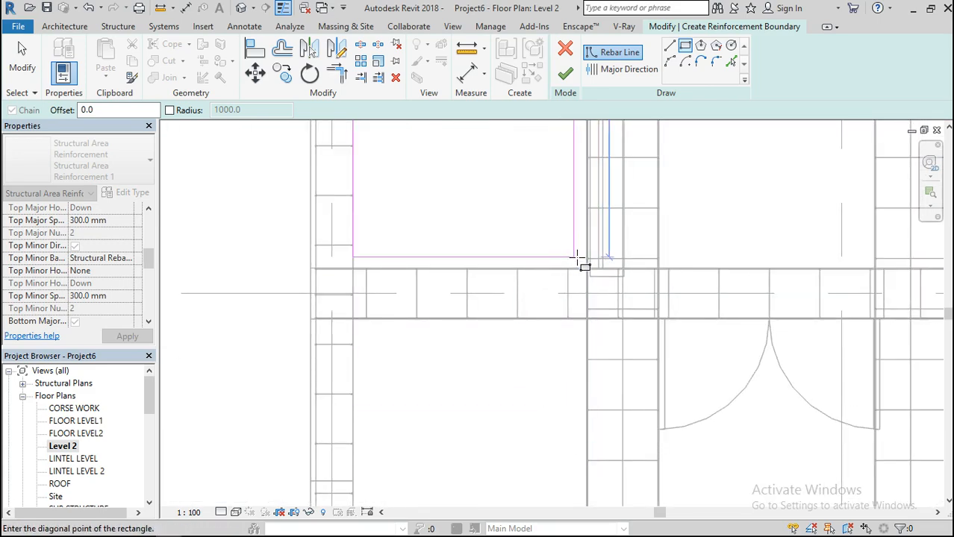
pyautogui.click(586, 269)
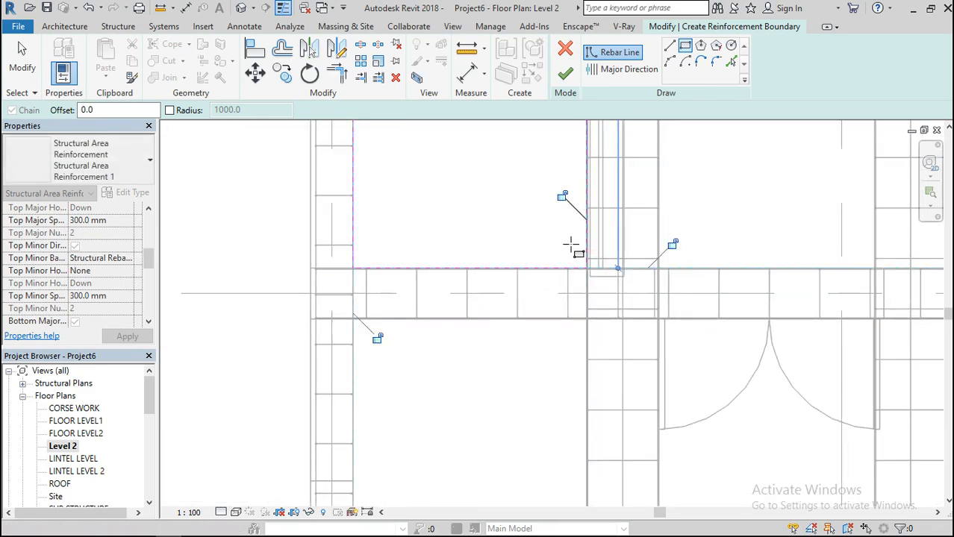
pyautogui.click(563, 72)
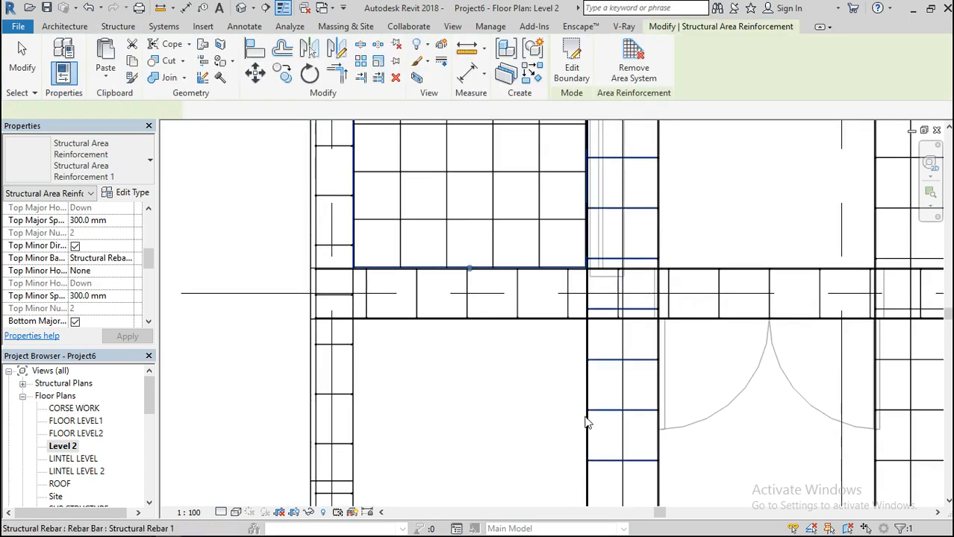
pyautogui.scroll(-5, 587, 427)
pyautogui.scroll(5, 564, 318)
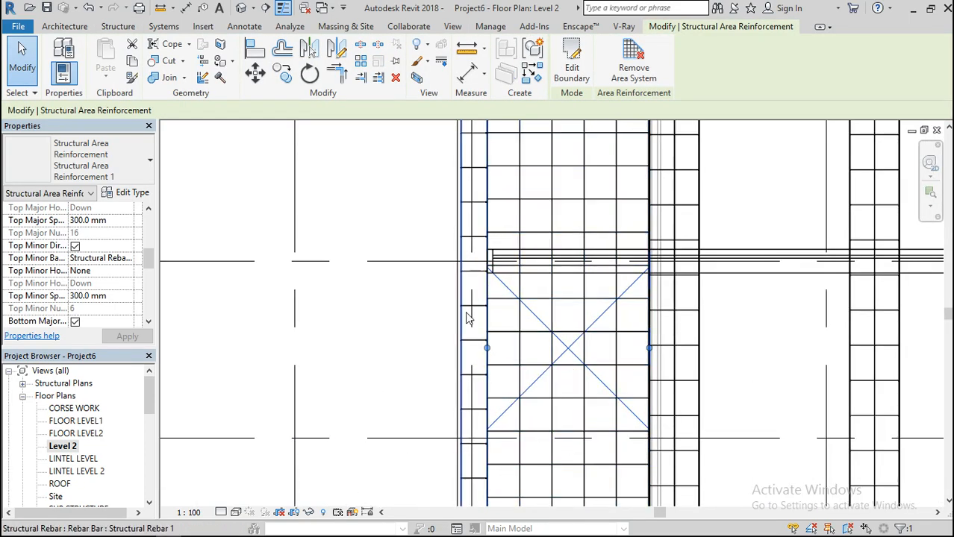
# - In the default 3D view, turn off the top major and top minor direction layers of the newly added area reinforcement
pyautogui.click(241, 8)
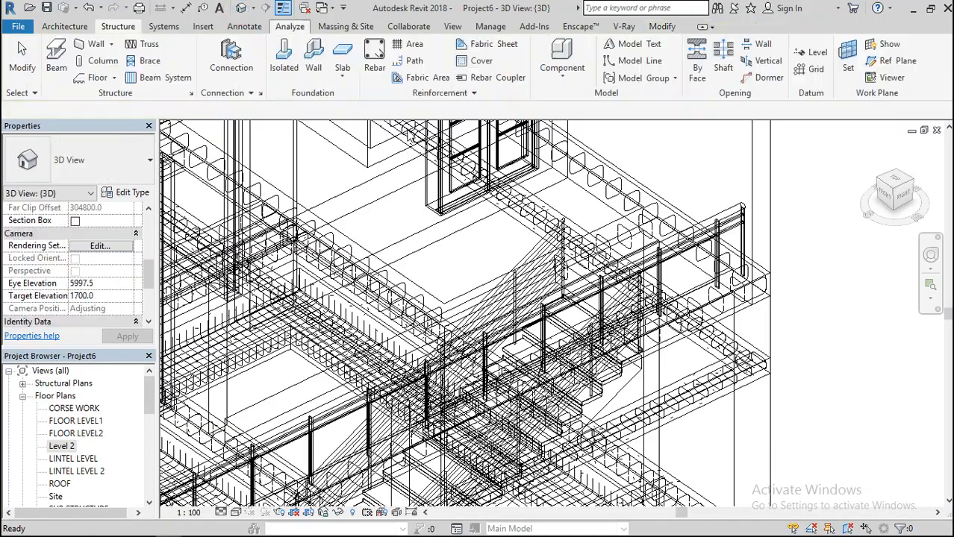
pyautogui.scroll(-5, 518, 420)
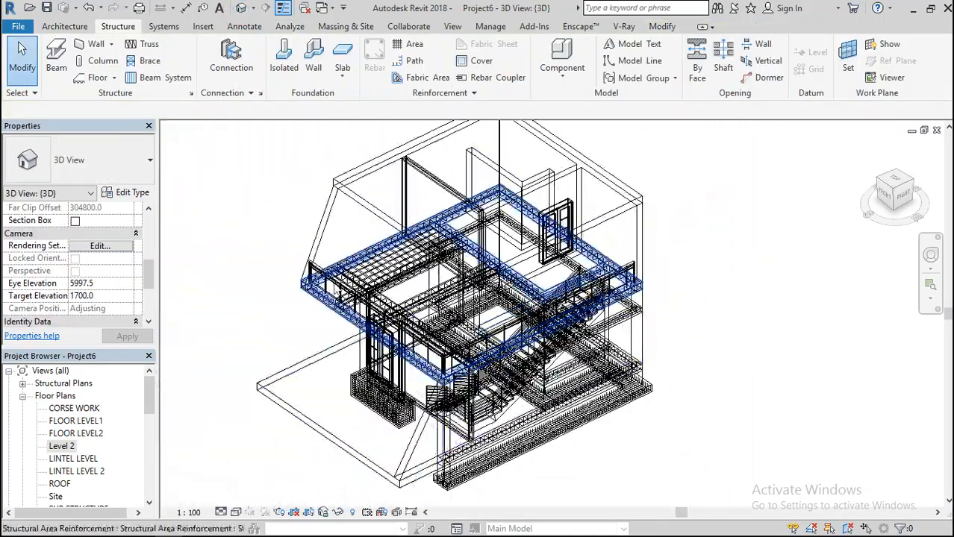
pyautogui.scroll(5, 421, 347)
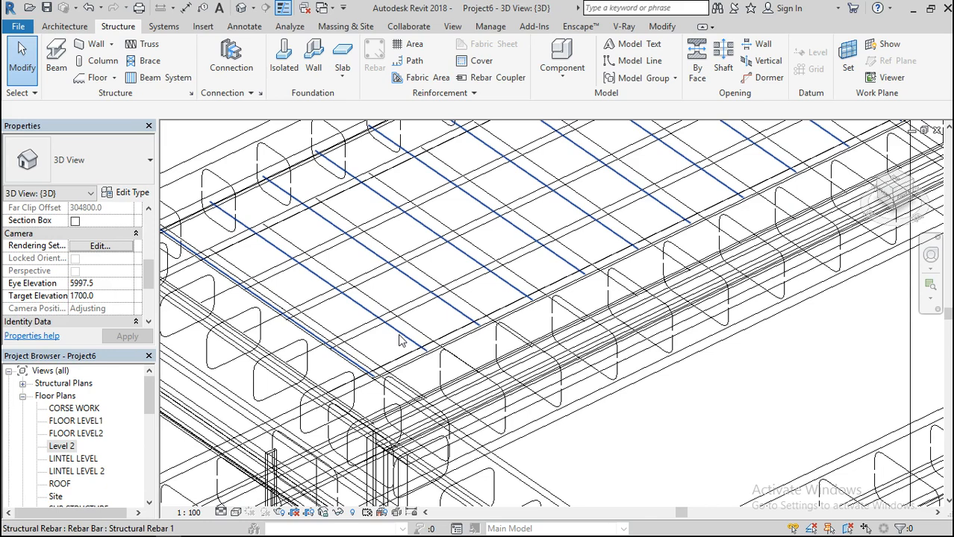
pyautogui.click(297, 327)
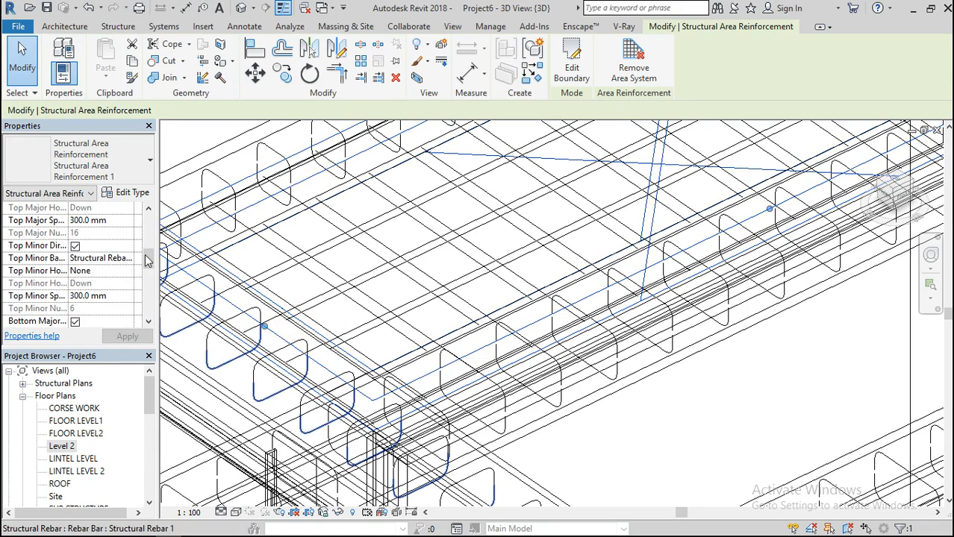
pyautogui.moveTo(149, 256); pyautogui.dragTo(150, 245)
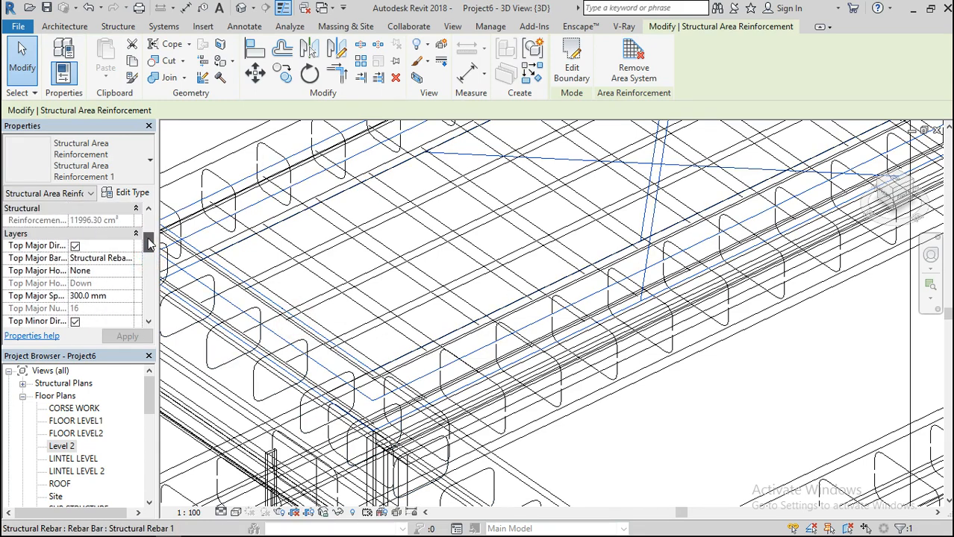
pyautogui.click(128, 272)
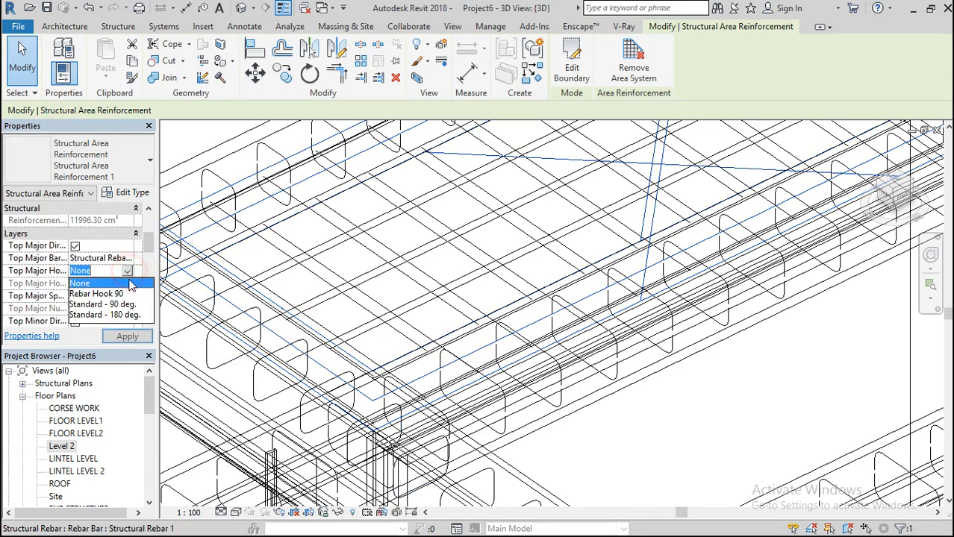
pyautogui.click(129, 259)
pyautogui.click(129, 259)
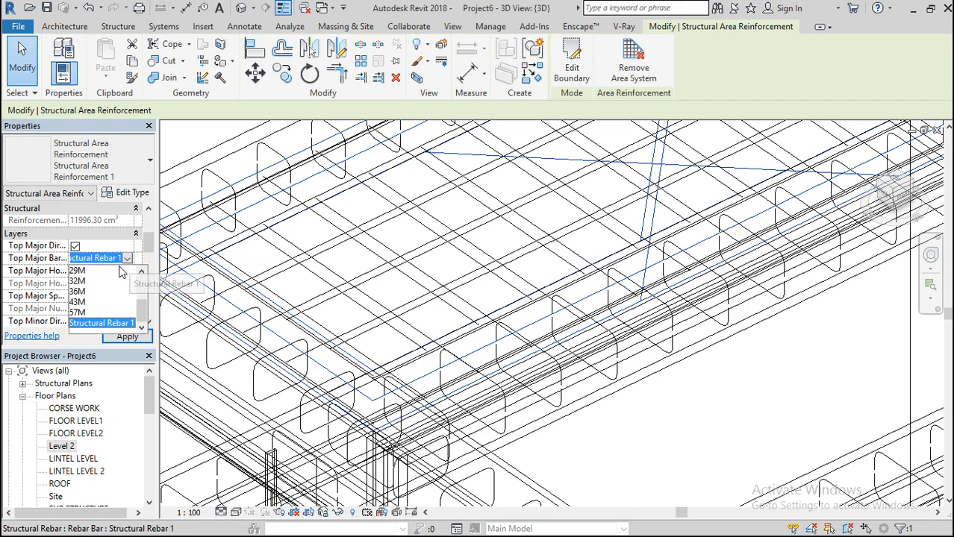
pyautogui.click(75, 247)
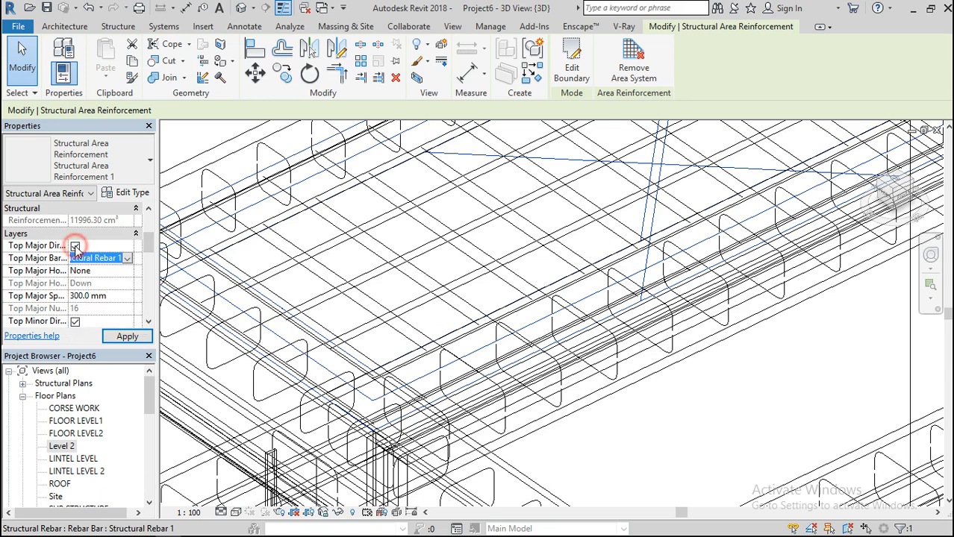
pyautogui.click(75, 322)
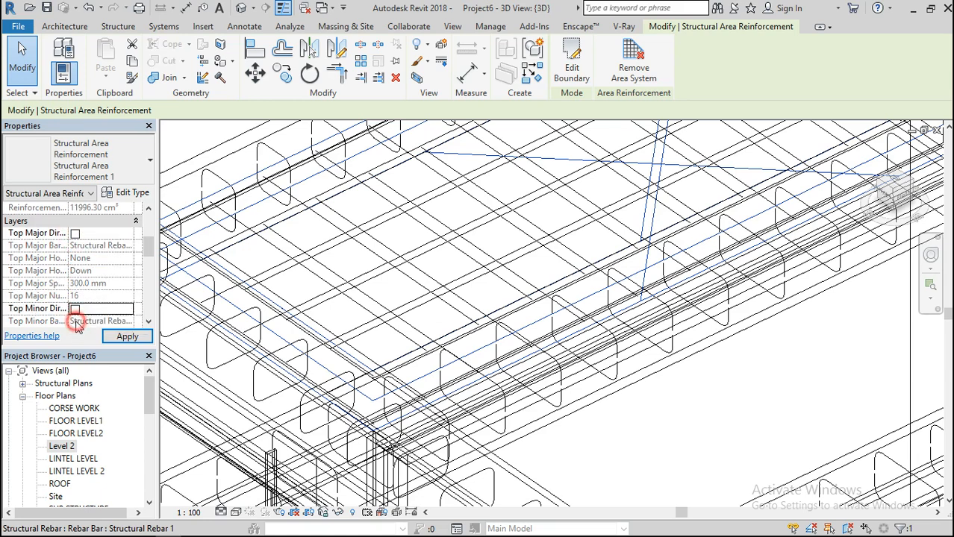
# - Set the bottom major and bottom minor hook types of this area reinforcement to Rebar Hook 90 and apply the changes
pyautogui.moveTo(149, 251); pyautogui.dragTo(150, 276)
pyautogui.click(127, 258)
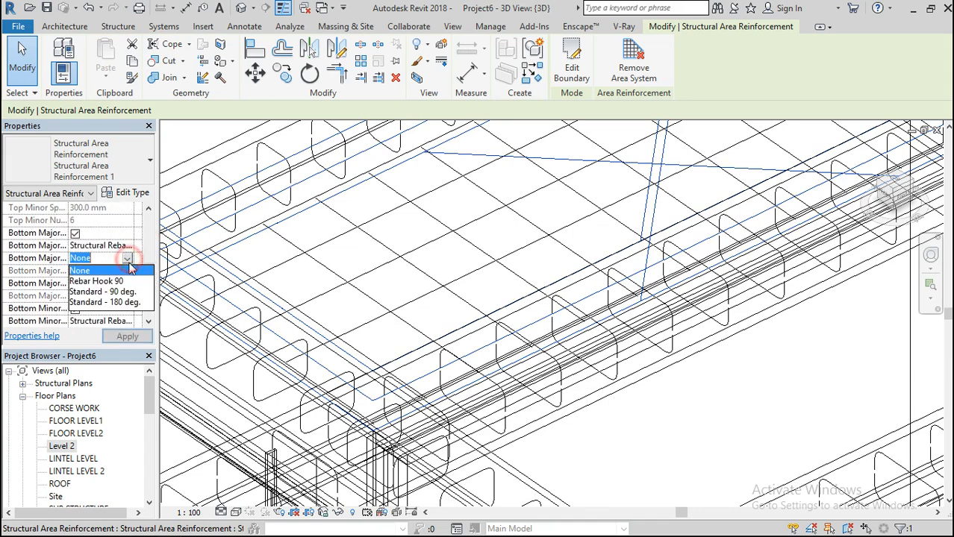
pyautogui.click(116, 282)
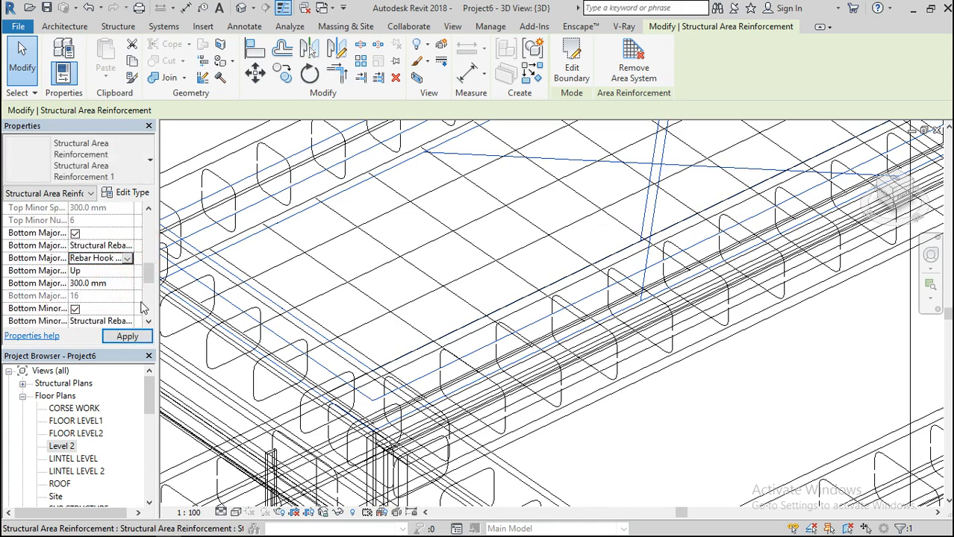
pyautogui.moveTo(148, 273); pyautogui.dragTo(148, 282)
pyautogui.click(131, 285)
pyautogui.click(97, 306)
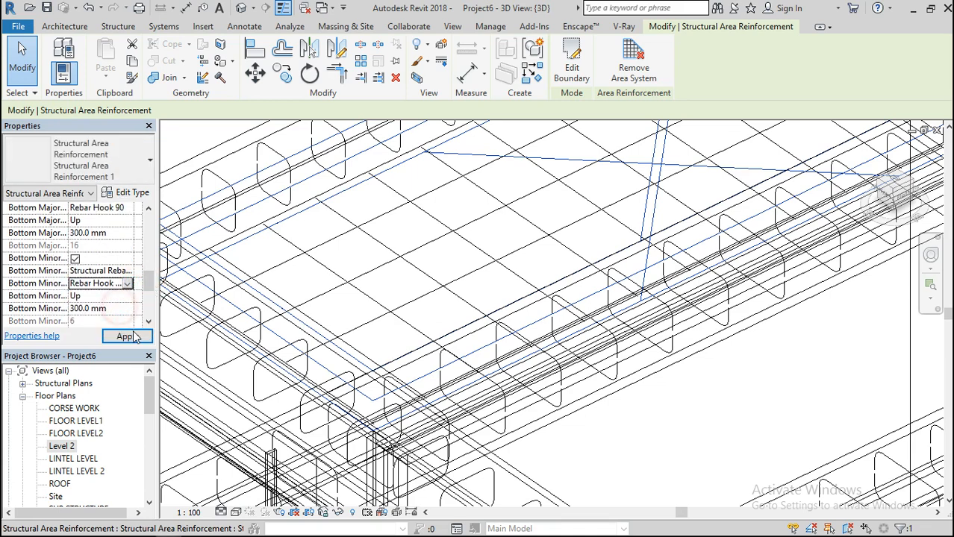
pyautogui.click(128, 337)
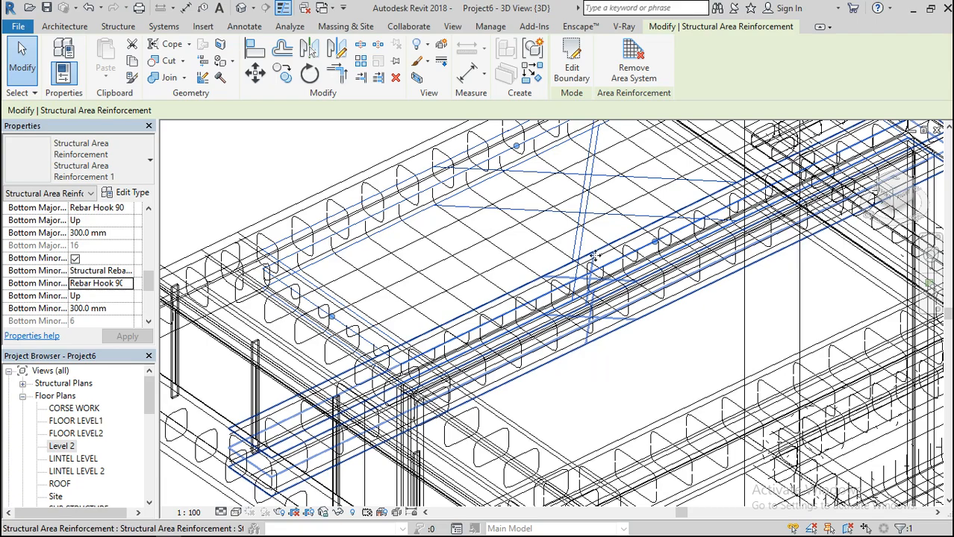
pyautogui.scroll(-2, 493, 252)
pyautogui.moveTo(402, 185); pyautogui.dragTo(397, 182, button='middle')
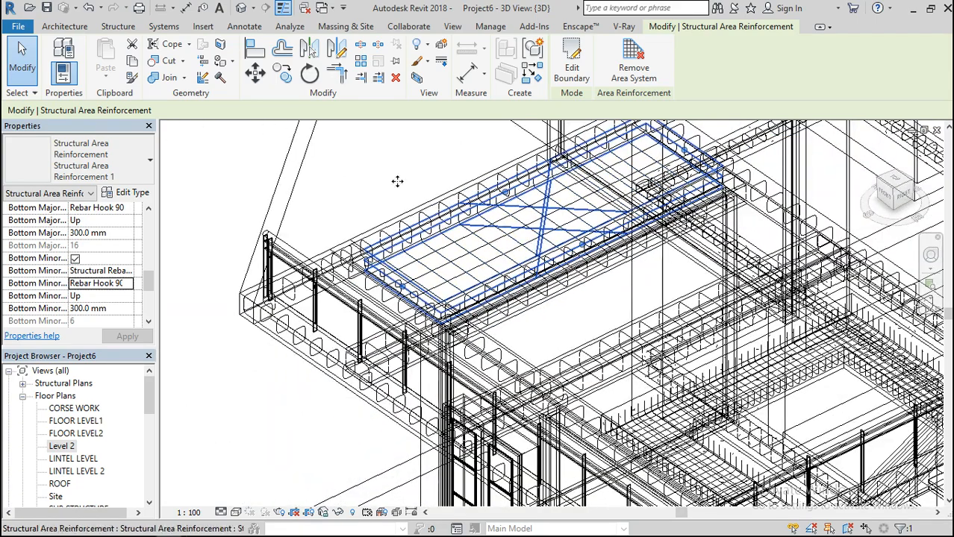
pyautogui.click(208, 177)
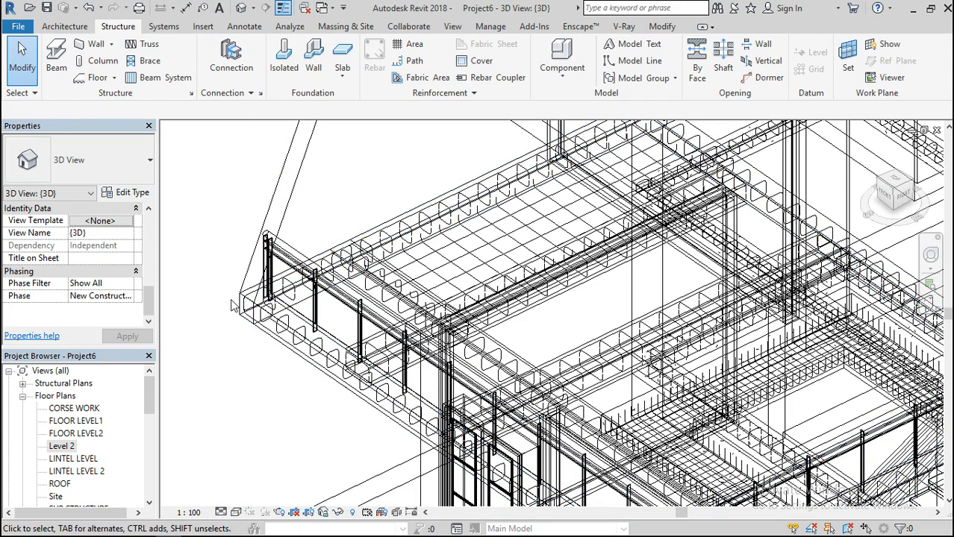
# - Add area reinforcement to the Level 2 floor slab with a rectangular boundary between the two interior strips flanking the double door, from grid D to G
pyautogui.scroll(-2, 246, 325)
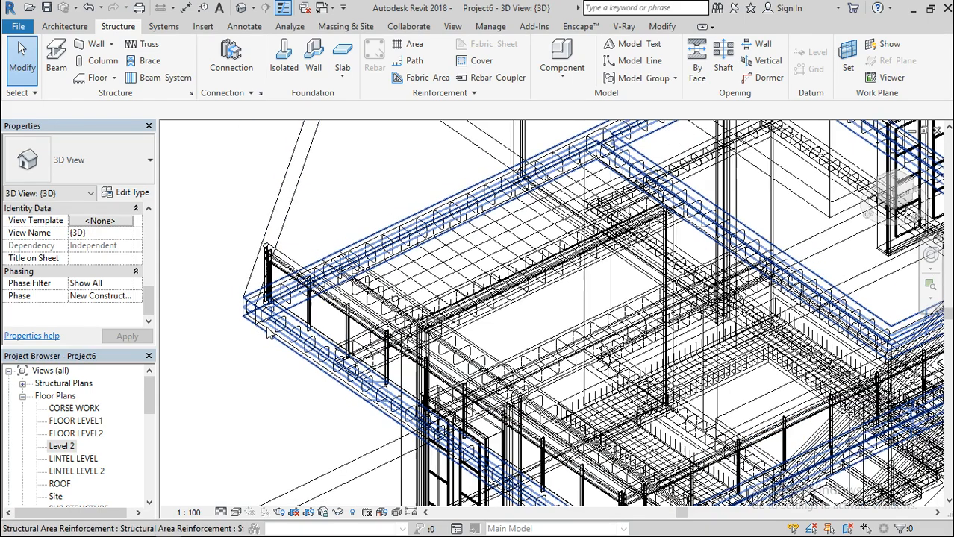
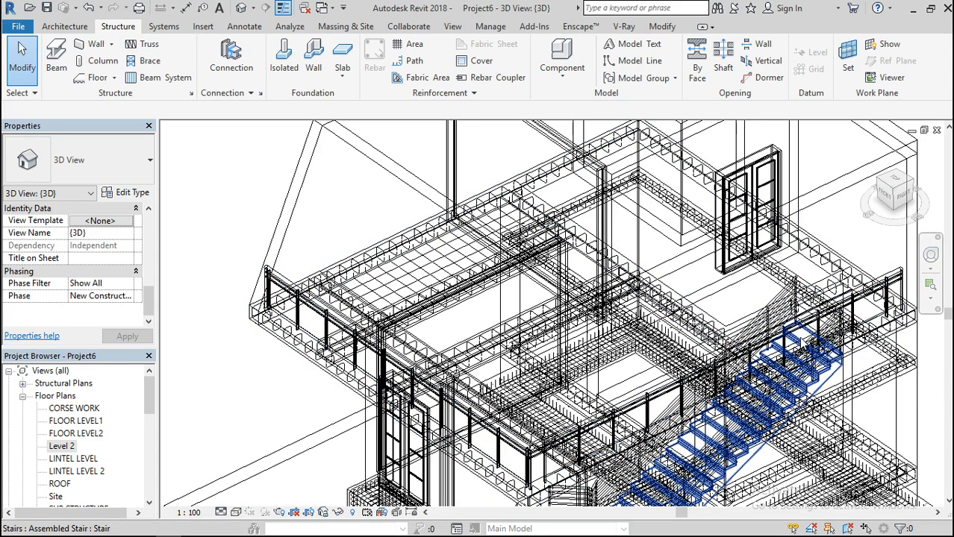
pyautogui.scroll(2, 623, 388)
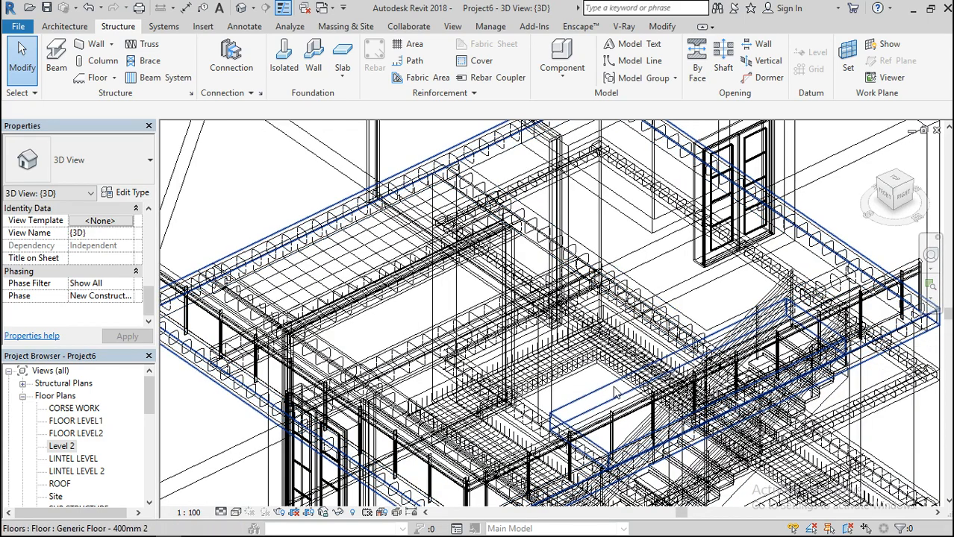
pyautogui.click(612, 394)
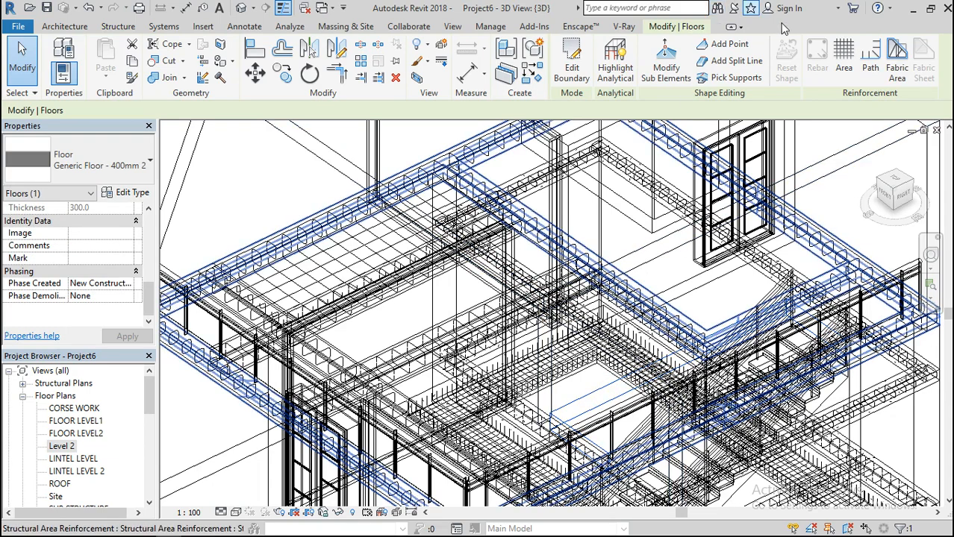
pyautogui.click(844, 61)
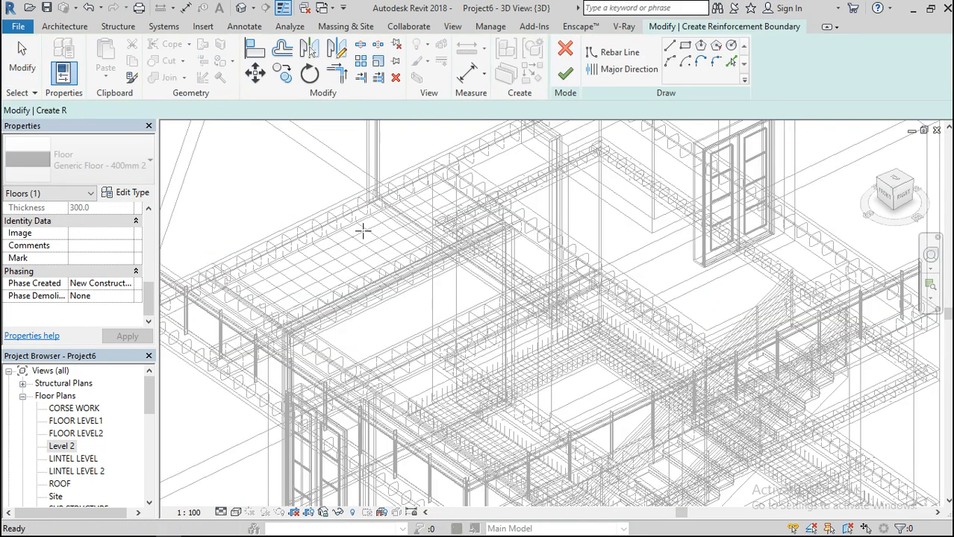
pyautogui.doubleClick(60, 446)
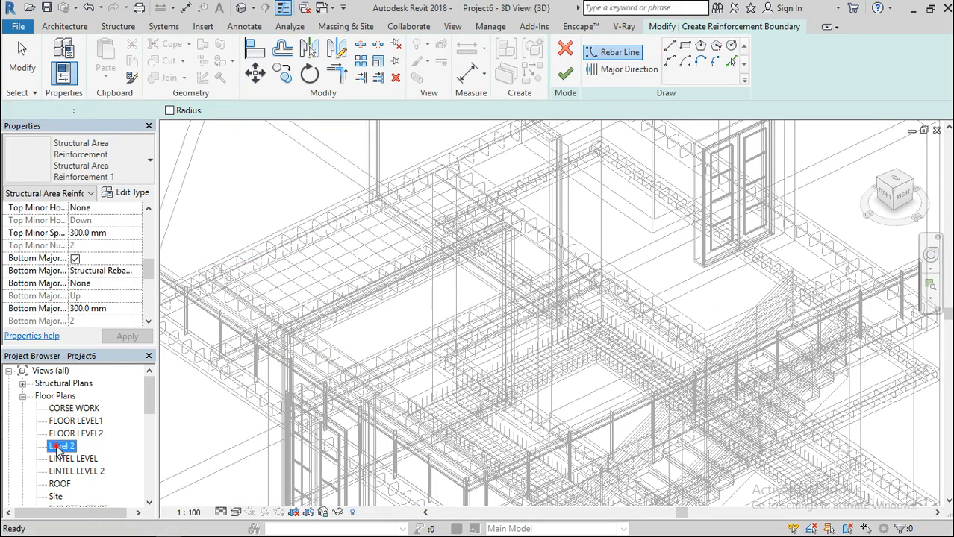
pyautogui.scroll(-3, 509, 279)
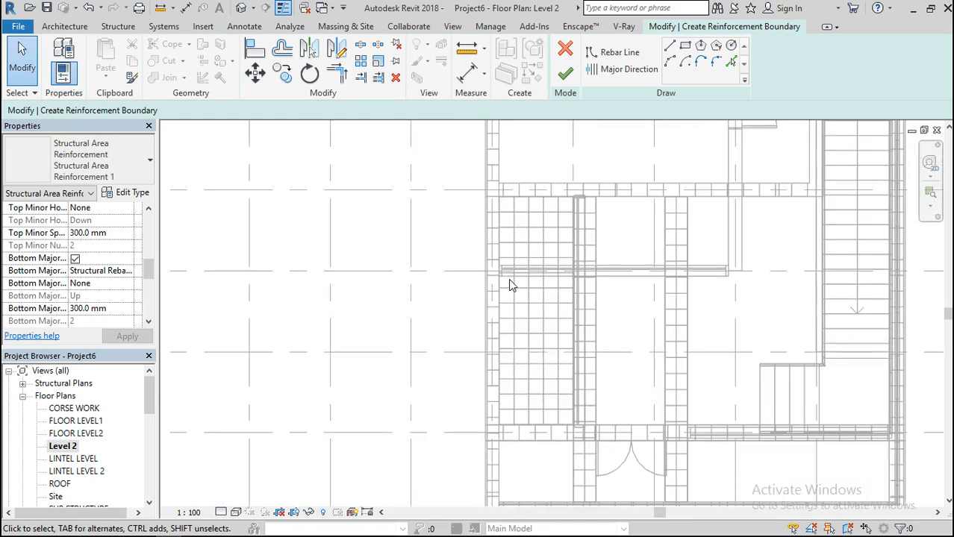
pyautogui.click(684, 45)
pyautogui.scroll(5, 580, 189)
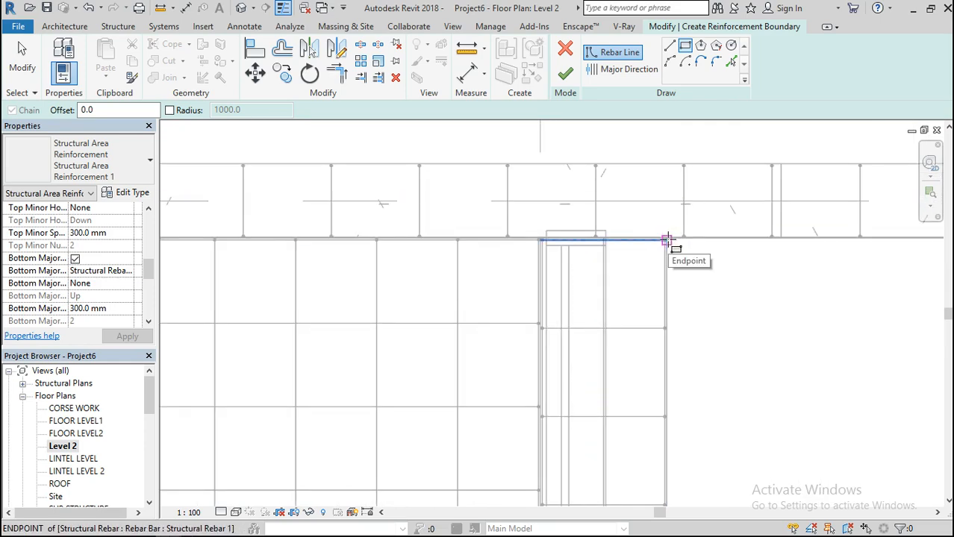
pyautogui.scroll(3, 666, 240)
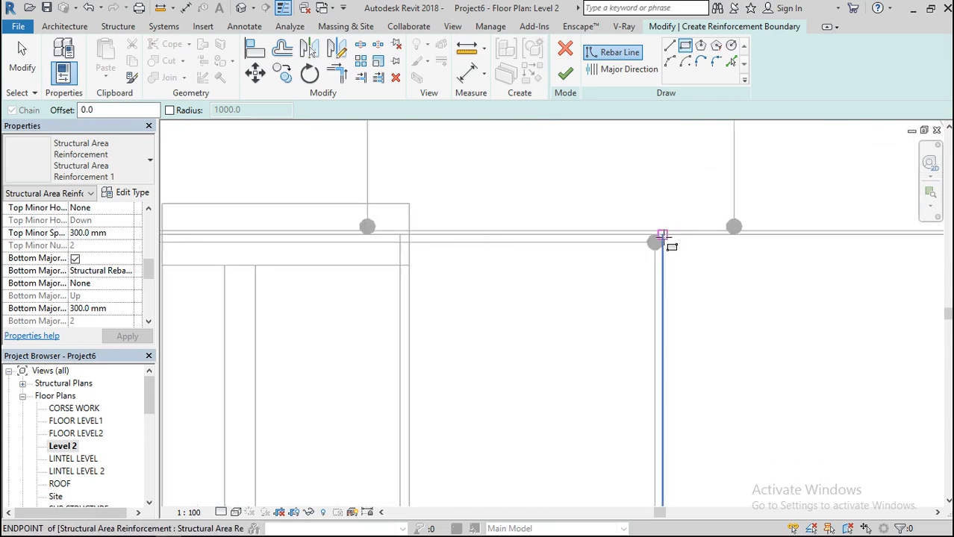
pyautogui.click(663, 237)
pyautogui.scroll(-5, 663, 237)
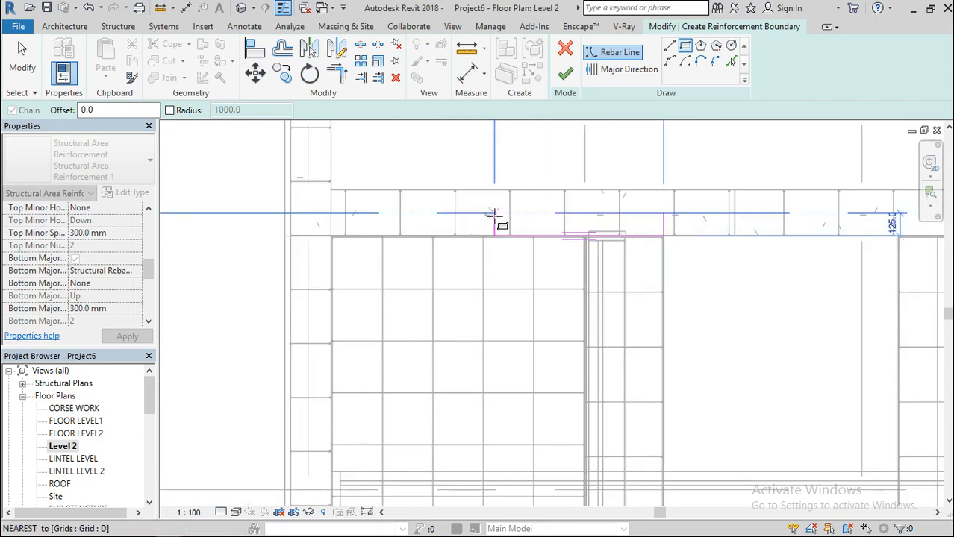
pyautogui.scroll(-2, 494, 215)
pyautogui.scroll(-5, 497, 218)
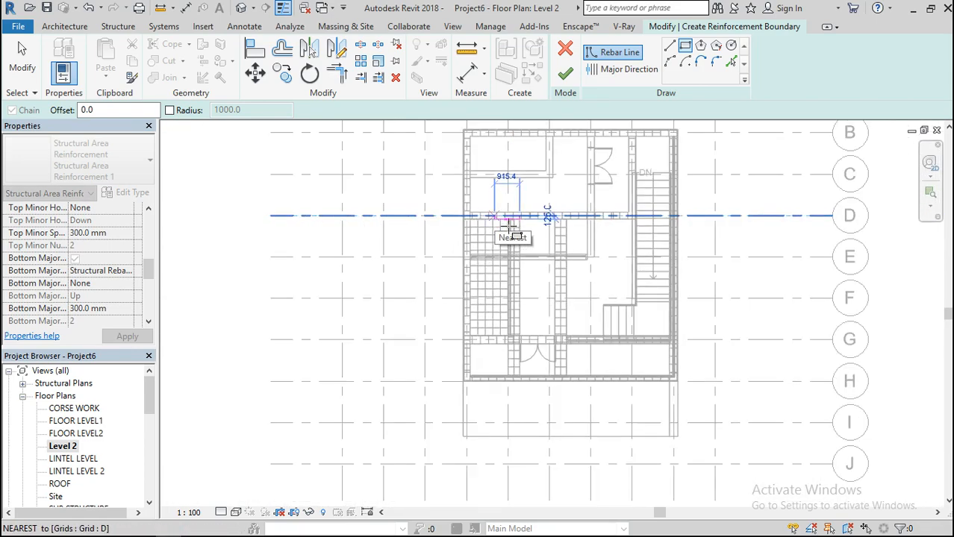
pyautogui.scroll(8, 541, 364)
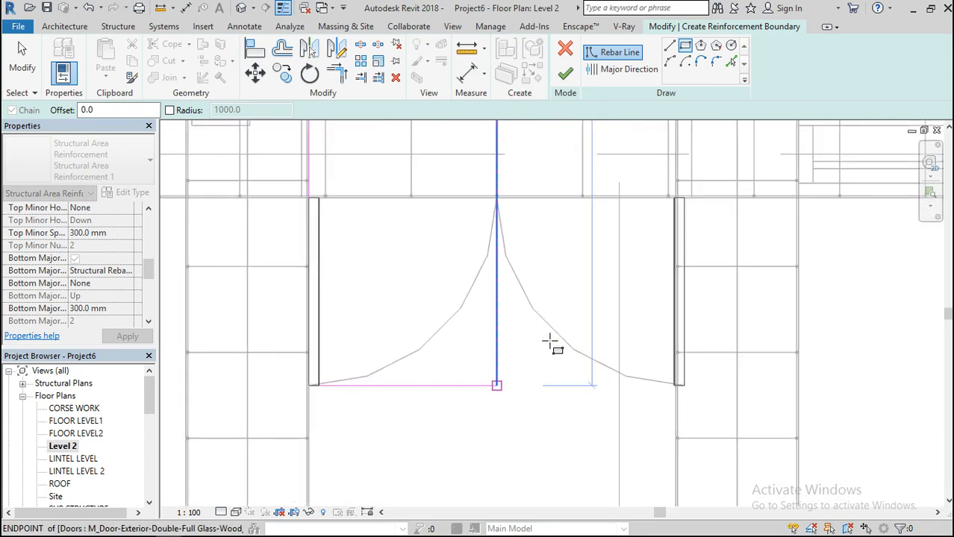
pyautogui.scroll(-3, 644, 384)
pyautogui.scroll(6, 660, 211)
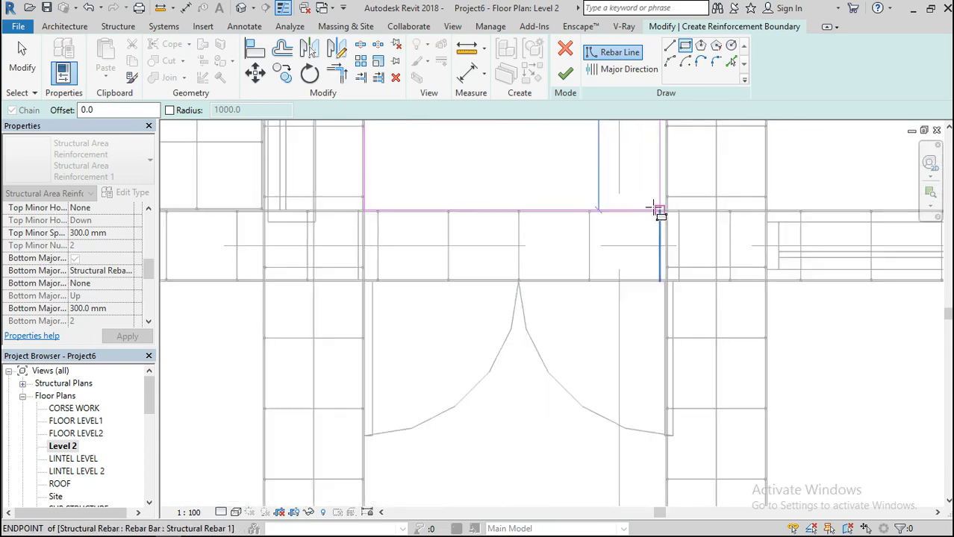
pyautogui.click(704, 217)
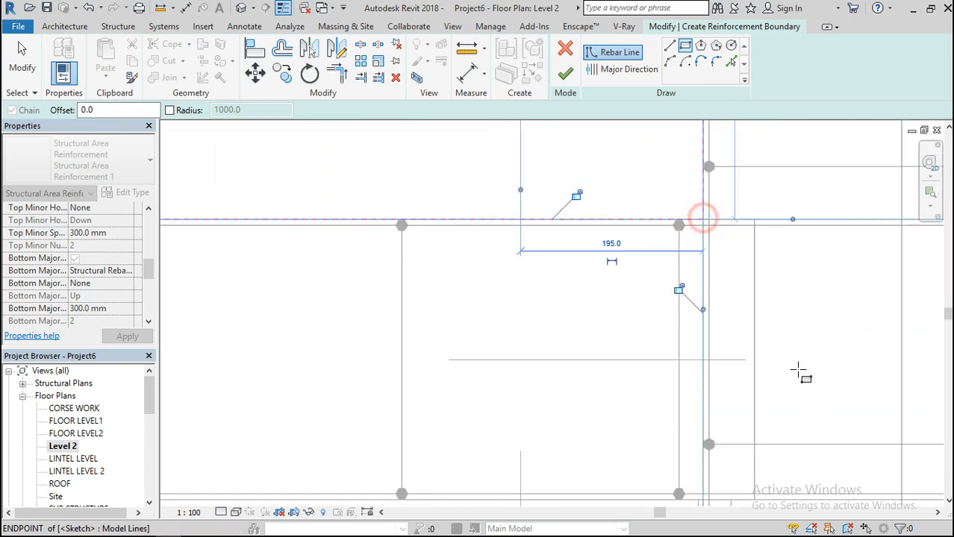
pyautogui.scroll(-2, 797, 387)
pyautogui.scroll(-3, 798, 386)
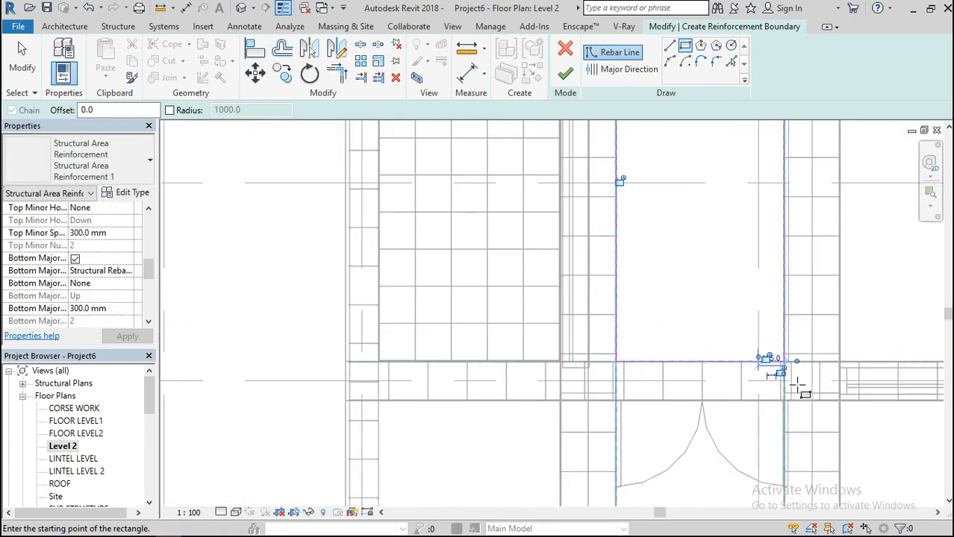
pyautogui.click(565, 74)
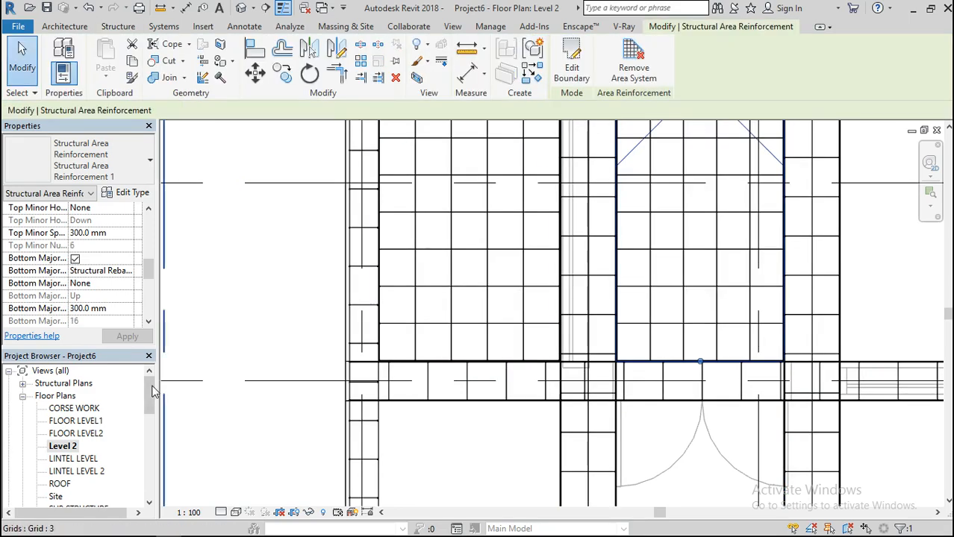
# - Turn off the top major and top minor direction layers of the area reinforcement between the two interior strips
pyautogui.scroll(4, 144, 267)
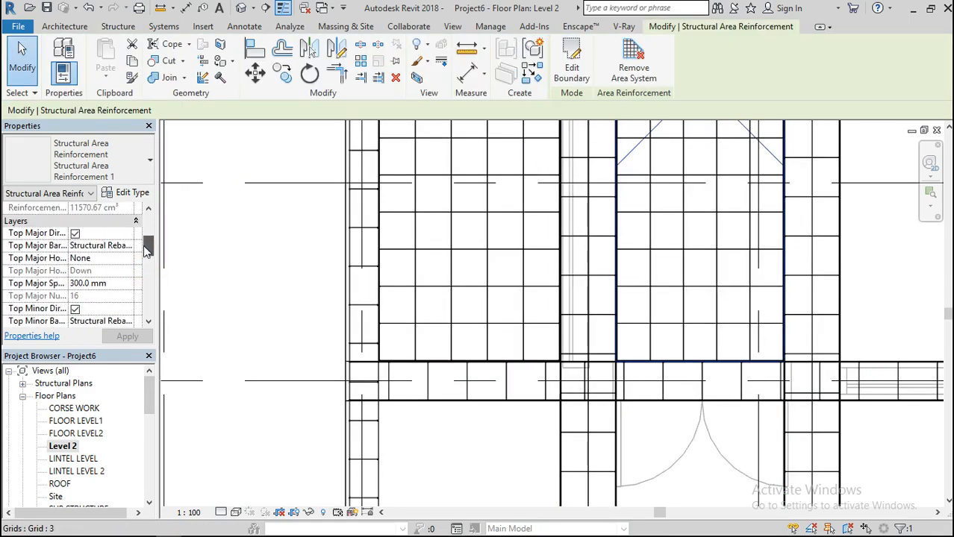
pyautogui.scroll(-1, 144, 265)
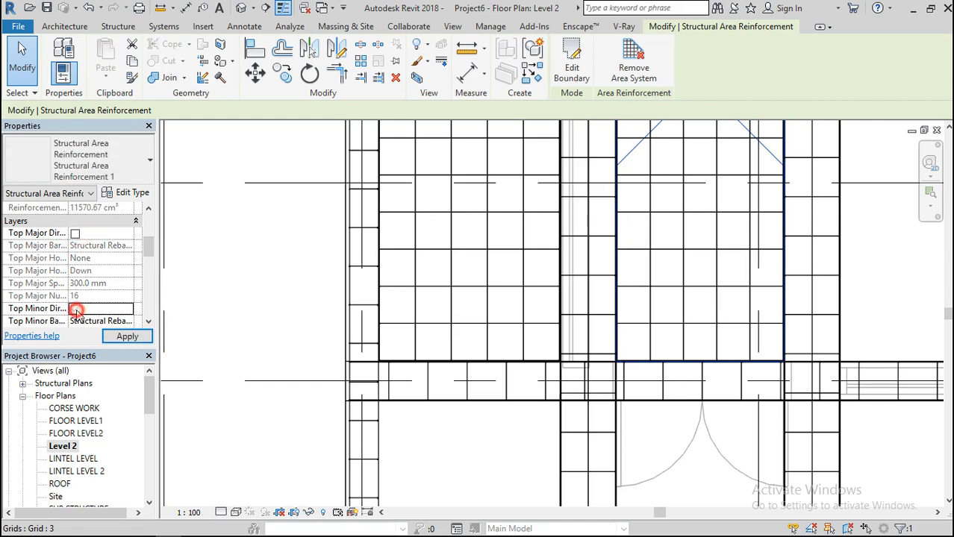
pyautogui.moveTo(149, 256); pyautogui.dragTo(152, 278)
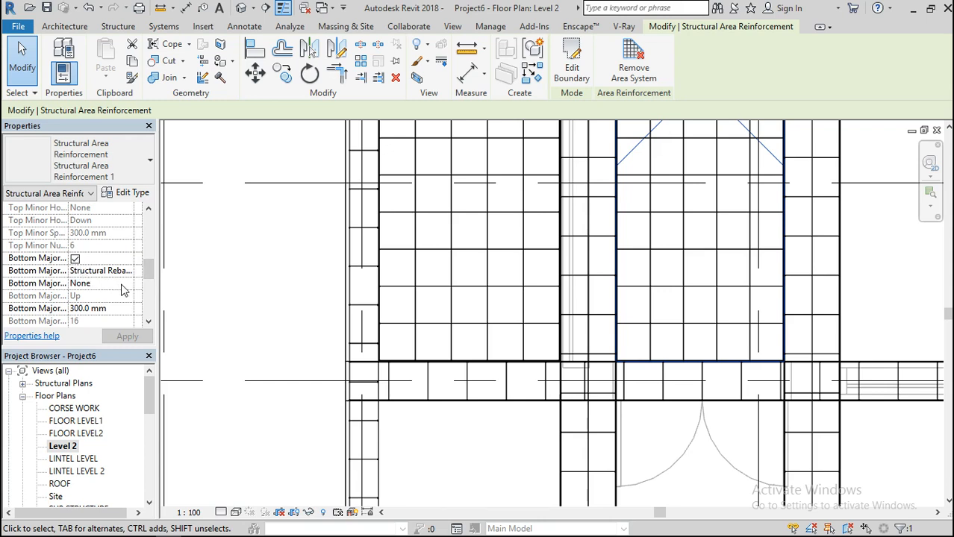
# - Set the bottom major and bottom minor hook types of this area reinforcement to Rebar Hook 90 and apply the changes
pyautogui.click(127, 285)
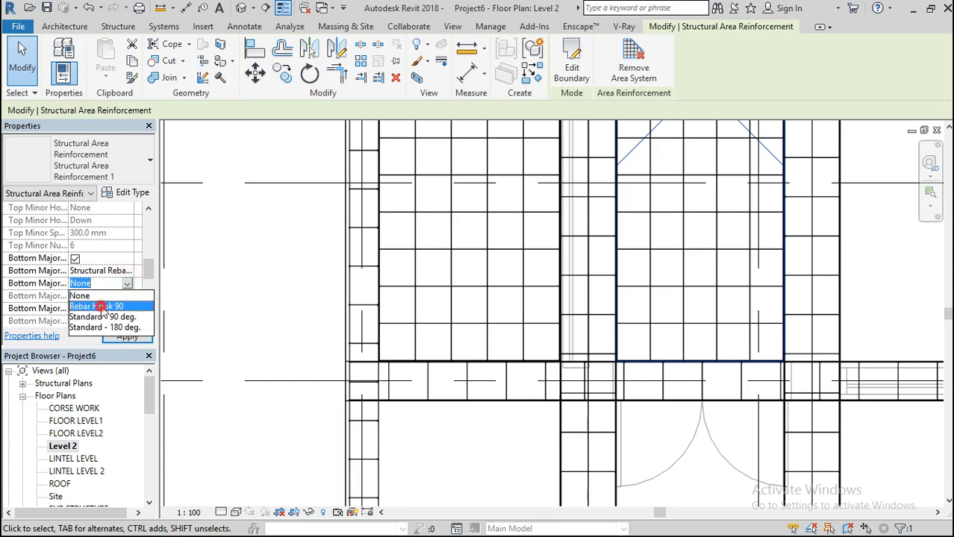
pyautogui.click(97, 306)
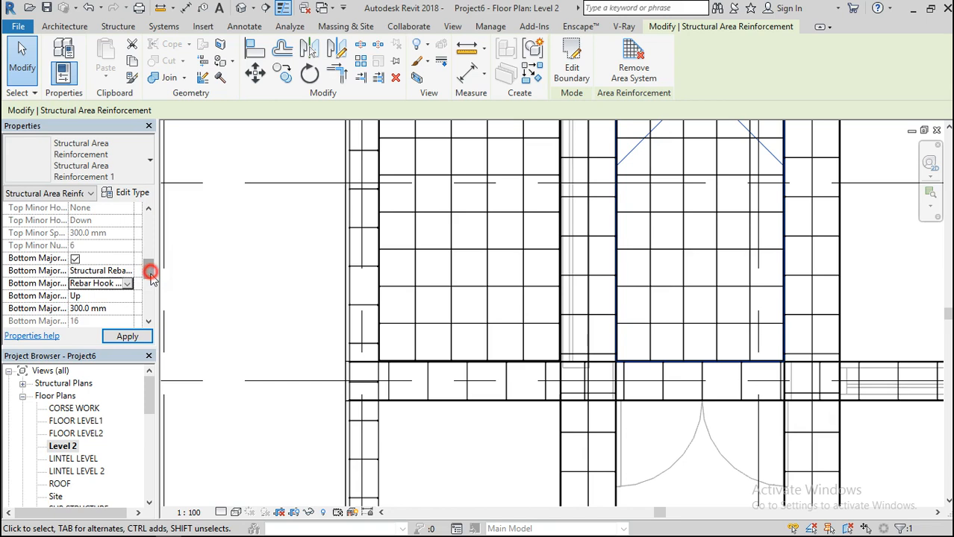
pyautogui.moveTo(150, 274); pyautogui.dragTo(152, 288)
pyautogui.click(127, 298)
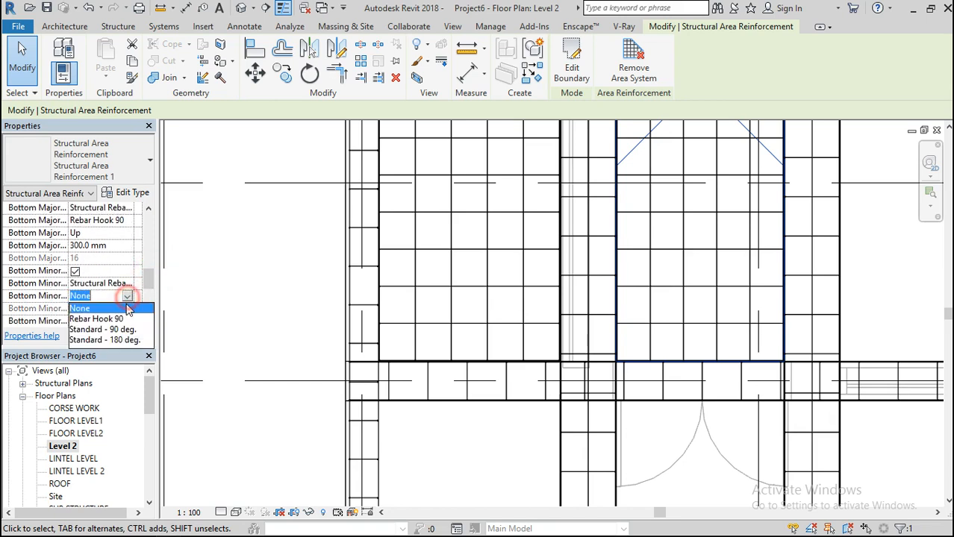
pyautogui.click(97, 319)
pyautogui.click(127, 339)
pyautogui.scroll(-5, 448, 351)
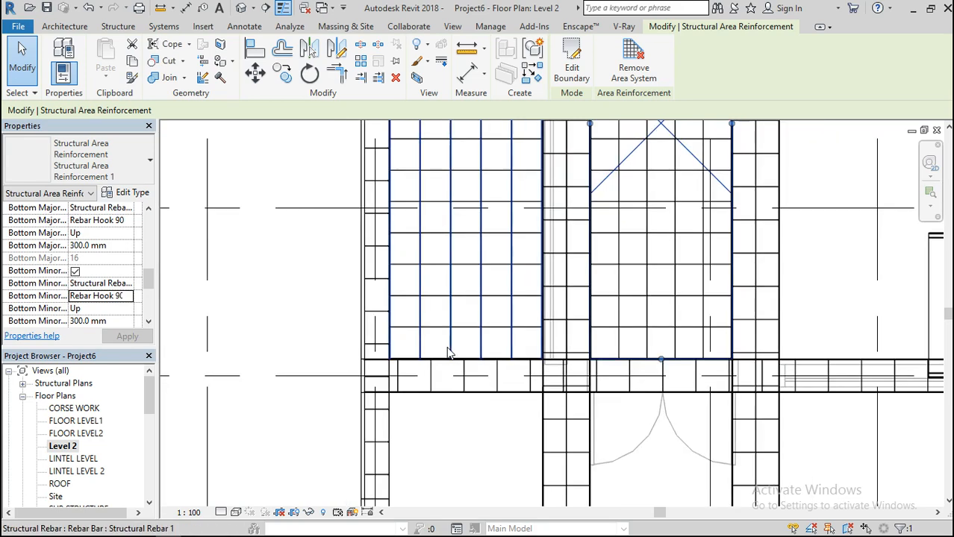
pyautogui.scroll(-3, 645, 326)
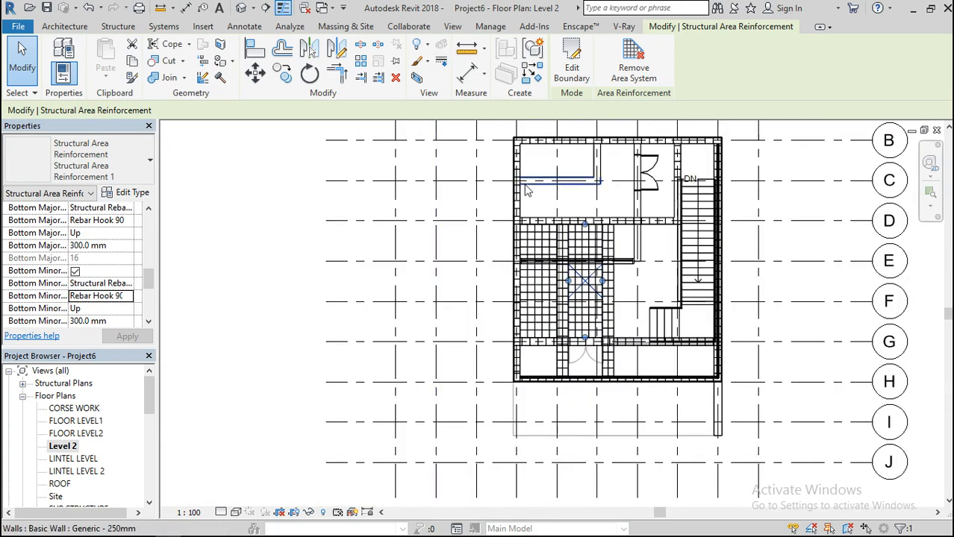
pyautogui.click(677, 263)
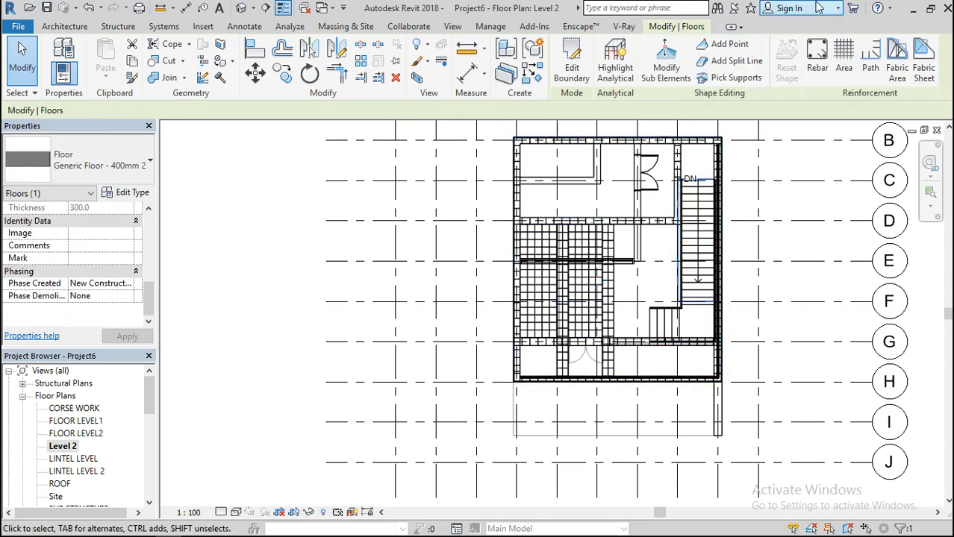
pyautogui.click(843, 69)
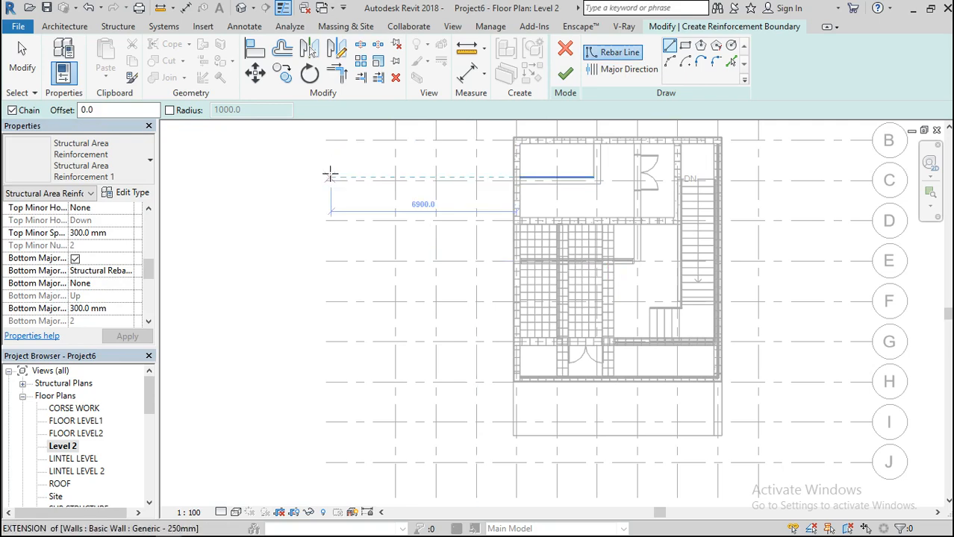
pyautogui.scroll(3, 697, 231)
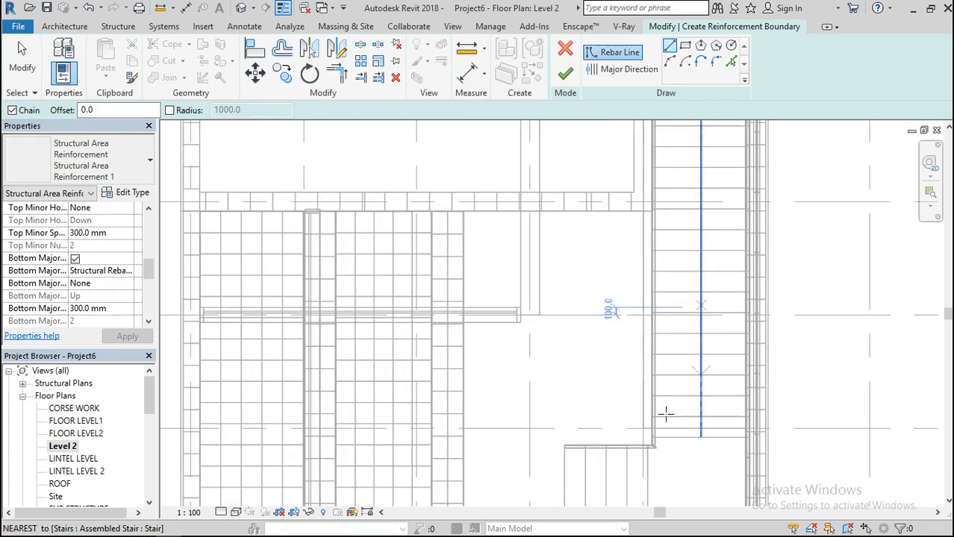
pyautogui.scroll(-3, 611, 302)
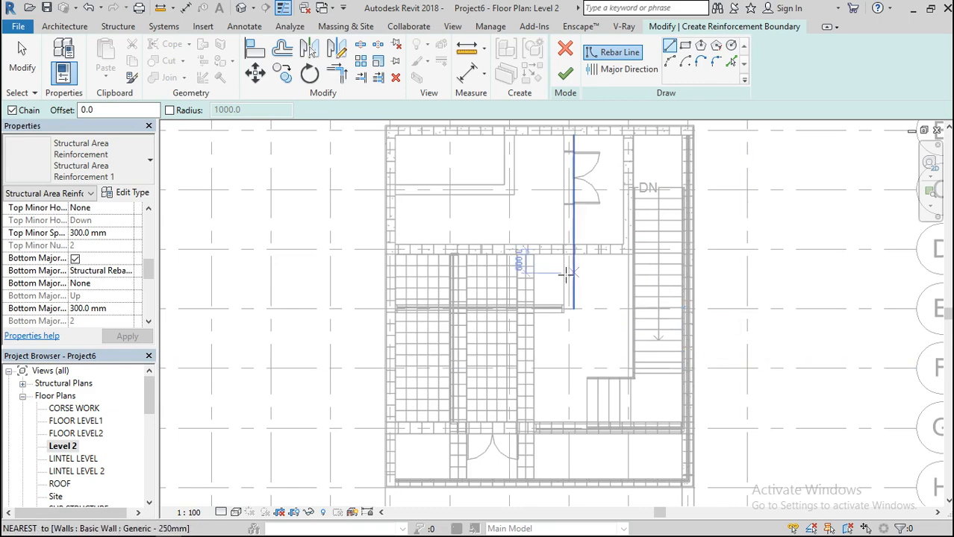
pyautogui.click(572, 76)
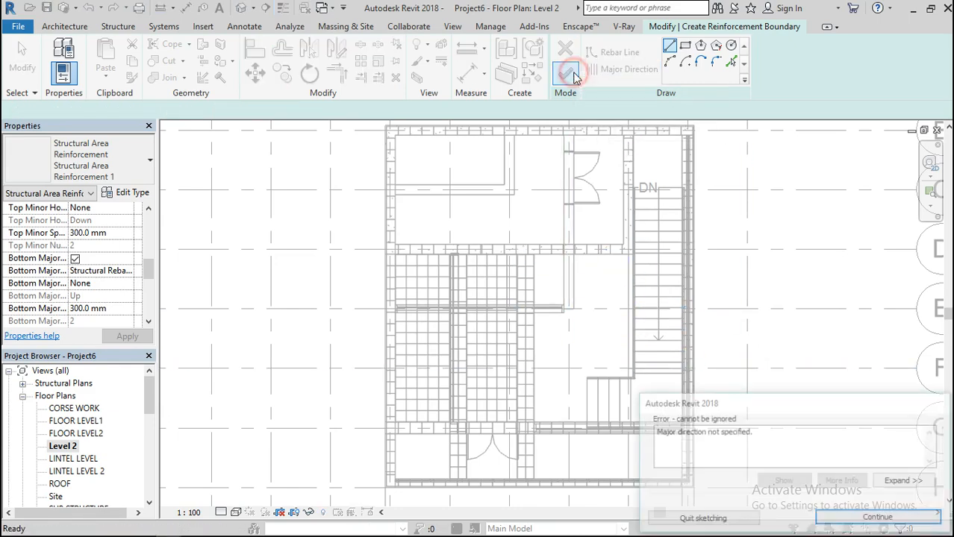
pyautogui.click(880, 519)
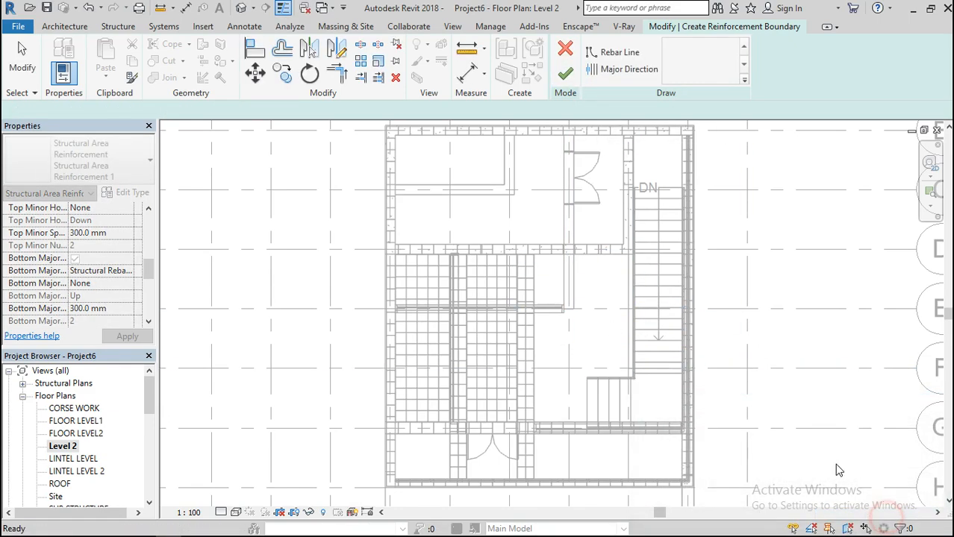
pyautogui.click(561, 51)
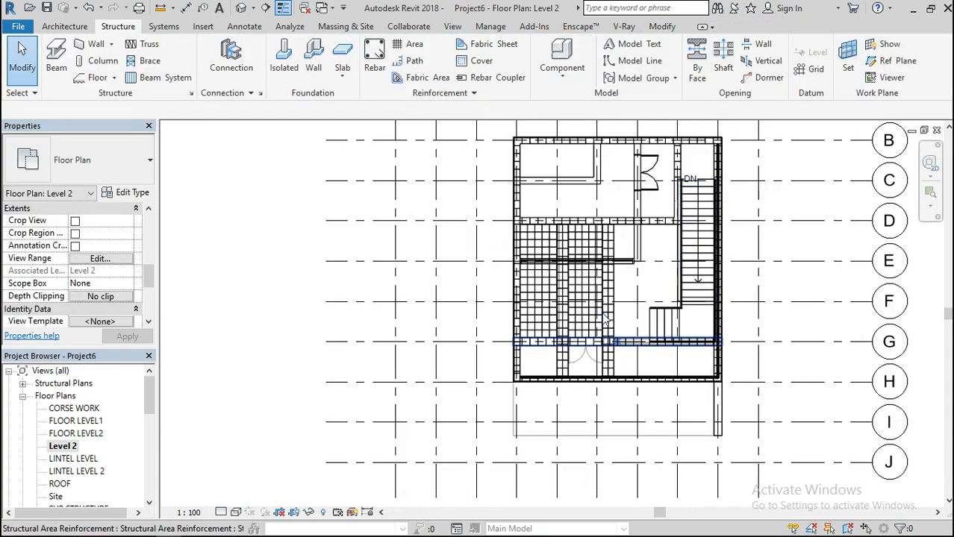
# - Inspect the Level 2 slab's area reinforcement and hooks in the default 3D view and return to the Level 2 floor plan
pyautogui.click(243, 9)
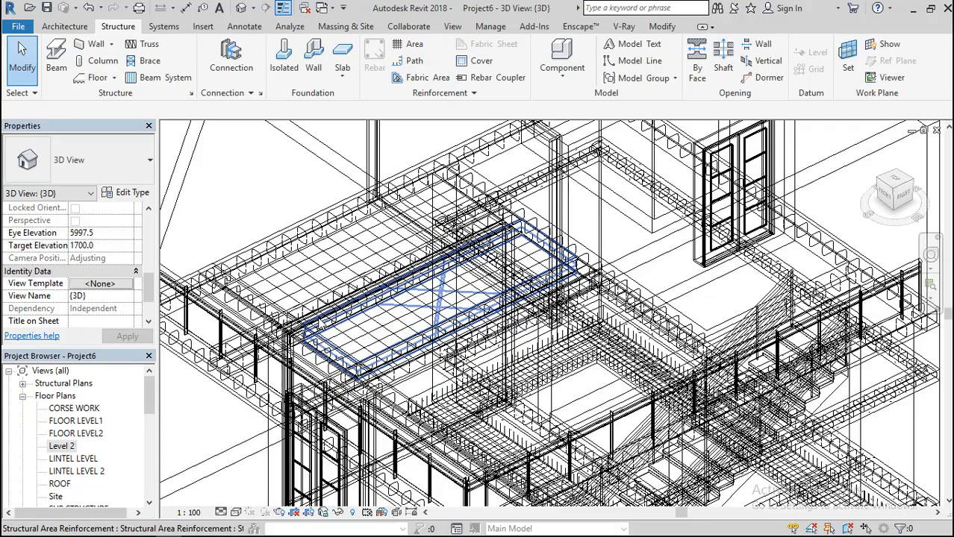
pyautogui.scroll(4, 322, 324)
pyautogui.scroll(-3, 485, 308)
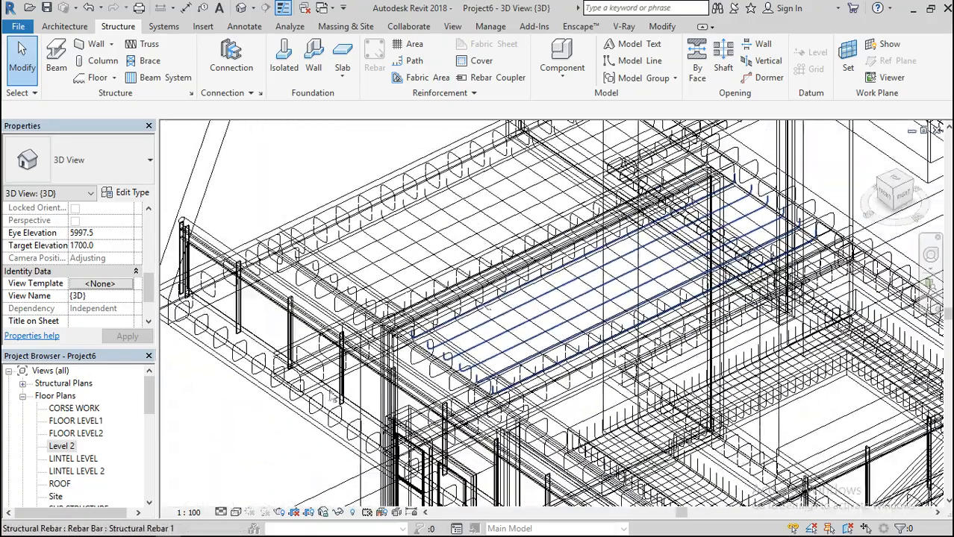
pyautogui.doubleClick(74, 409)
pyautogui.doubleClick(60, 447)
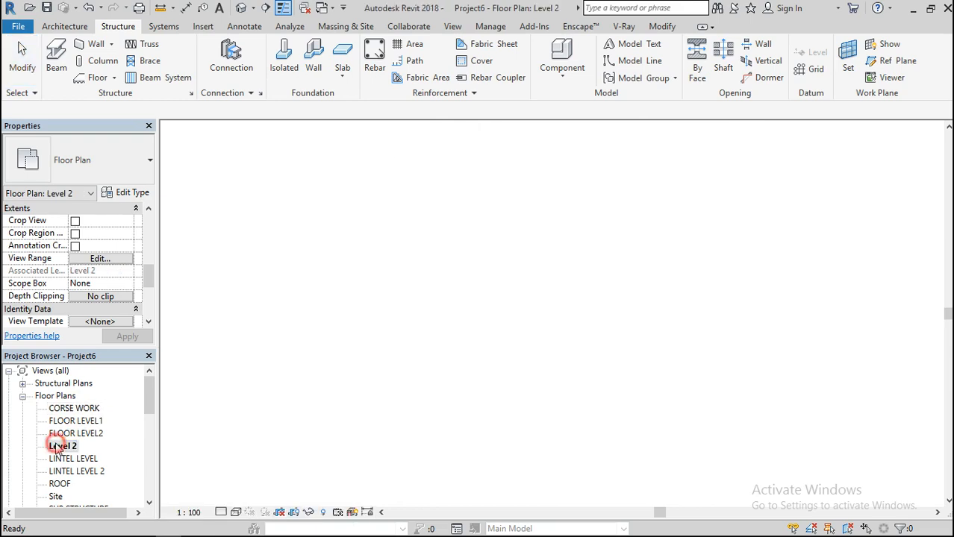
# - Draw a building section along grid F across the full building width and shorten its view depth to between grids C and D
pyautogui.click(267, 7)
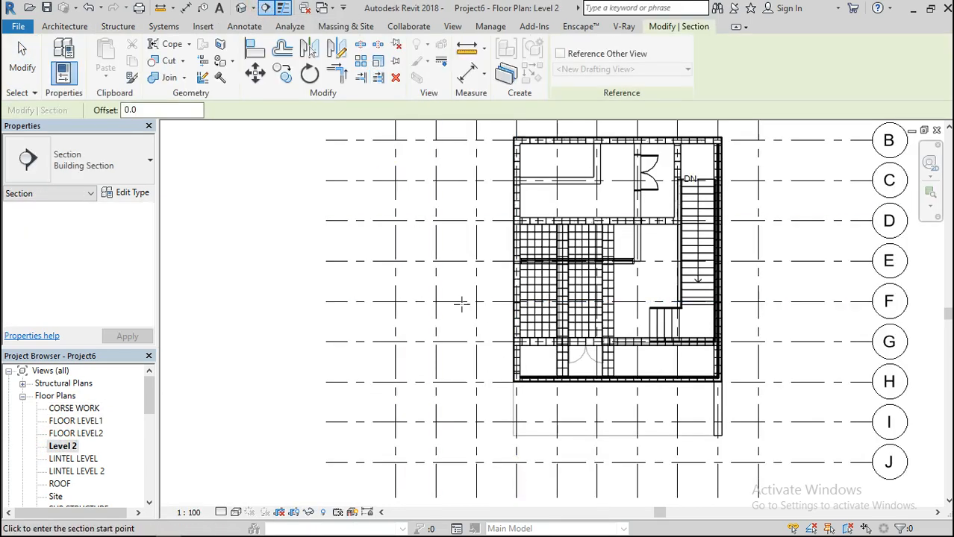
pyautogui.click(460, 302)
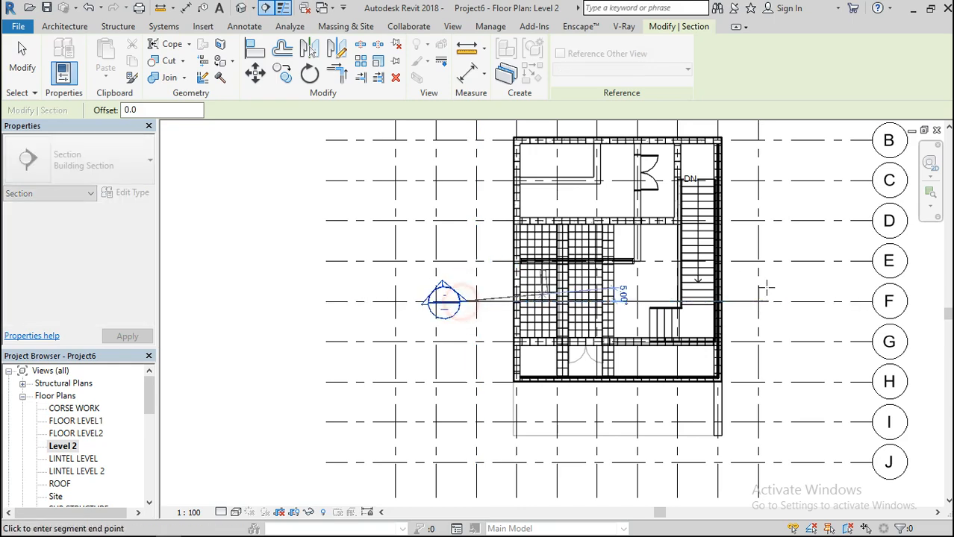
pyautogui.click(817, 301)
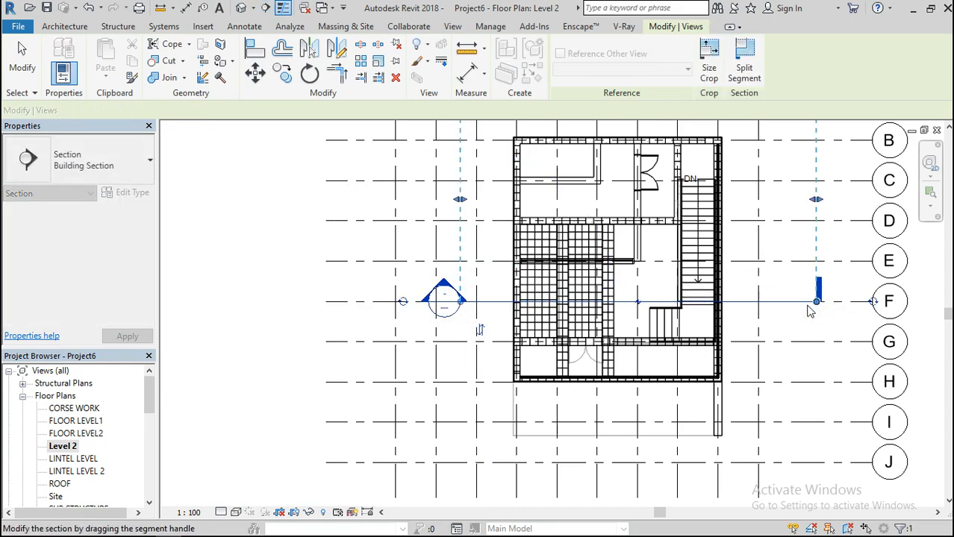
pyautogui.scroll(-3, 565, 296)
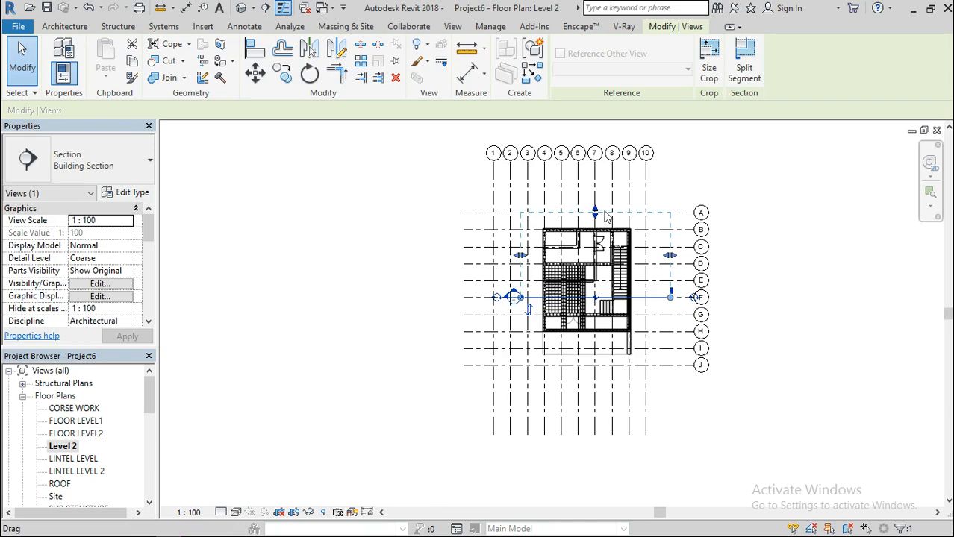
pyautogui.moveTo(595, 212)
pyautogui.mouseDown()
pyautogui.moveTo(595, 280)
pyautogui.moveTo(605, 222)
pyautogui.mouseUp()
# - Open the view of the new building section along grid F
pyautogui.scroll(5, 601, 278)
pyautogui.rightClick(247, 222)
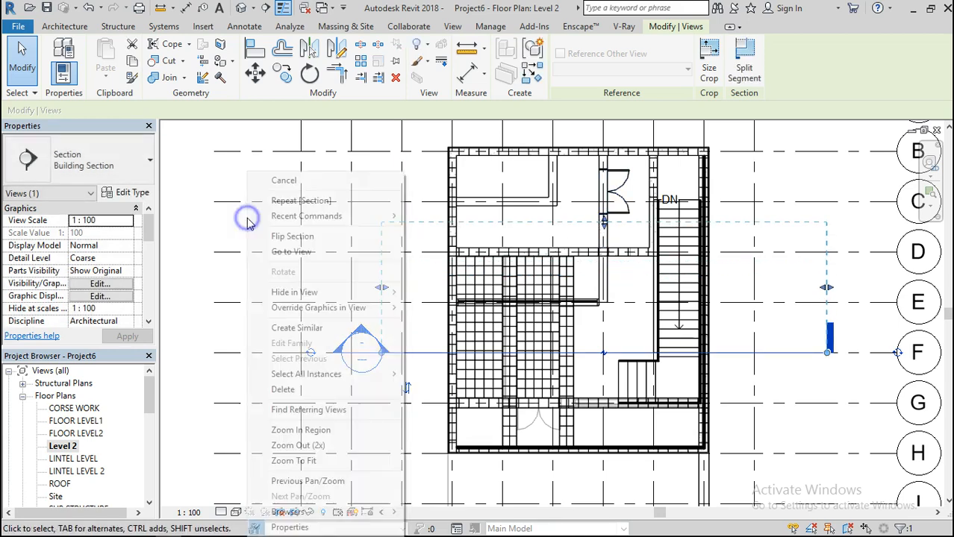
pyautogui.click(325, 251)
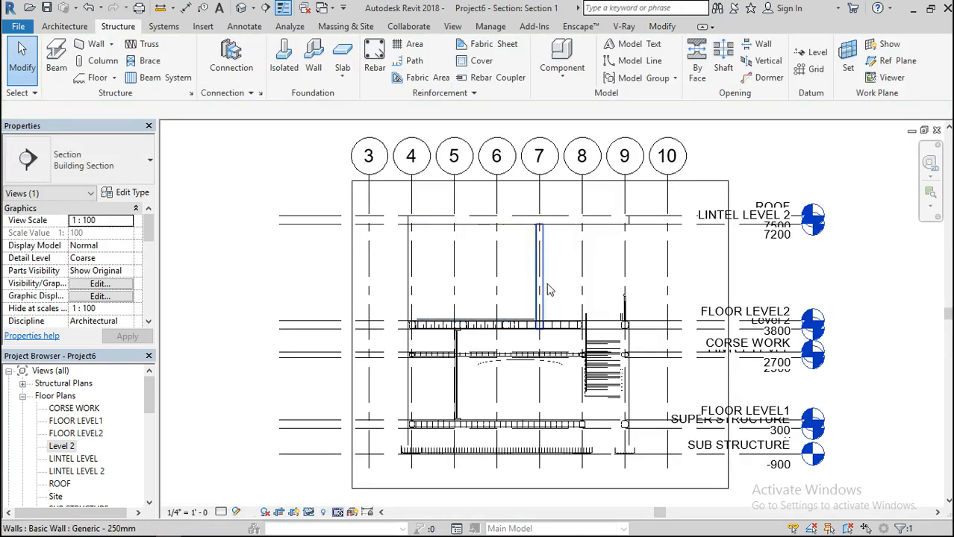
# - Accept the section view's graphic display options with the Hidden Line style and set its view scale to 1:50
pyautogui.scroll(-1, 528, 252)
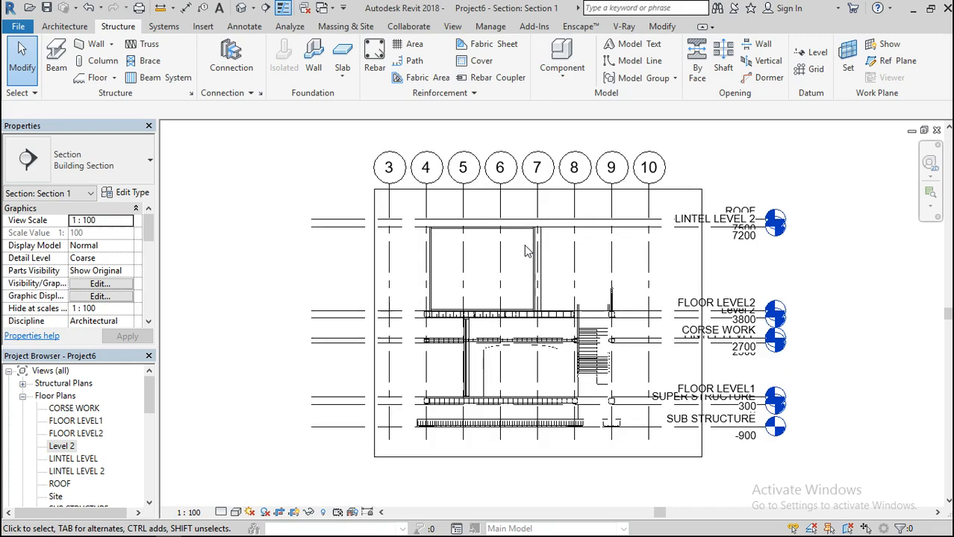
pyautogui.click(236, 513)
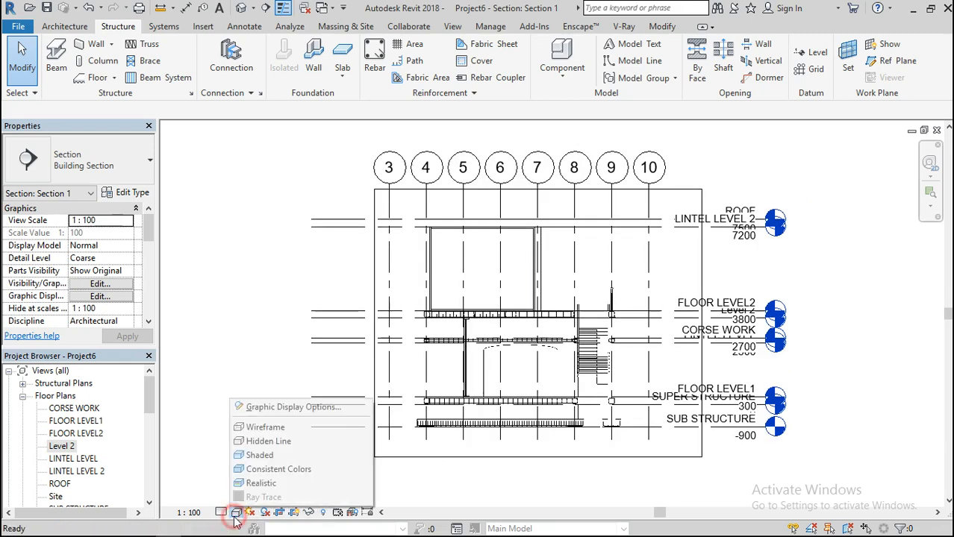
pyautogui.click(263, 409)
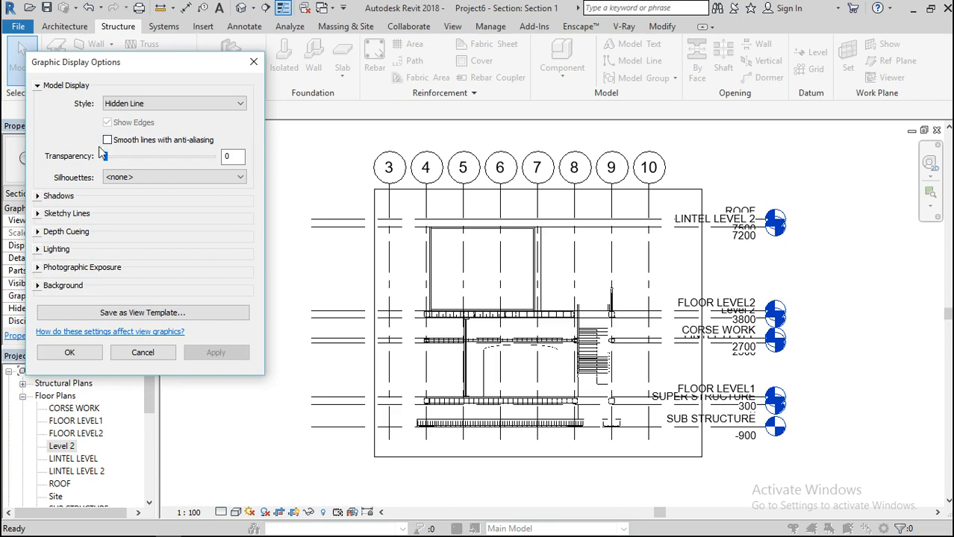
pyautogui.click(59, 353)
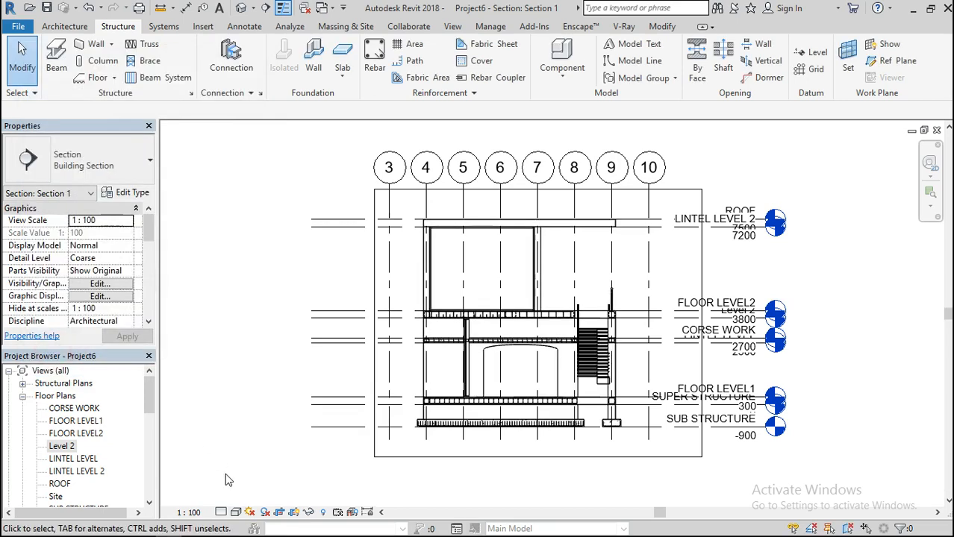
pyautogui.click(191, 513)
pyautogui.click(196, 373)
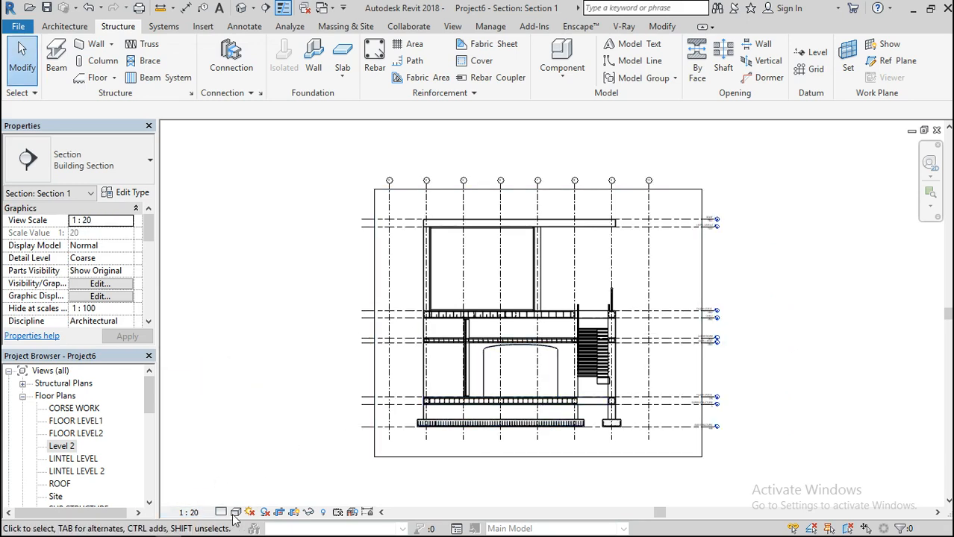
pyautogui.click(192, 513)
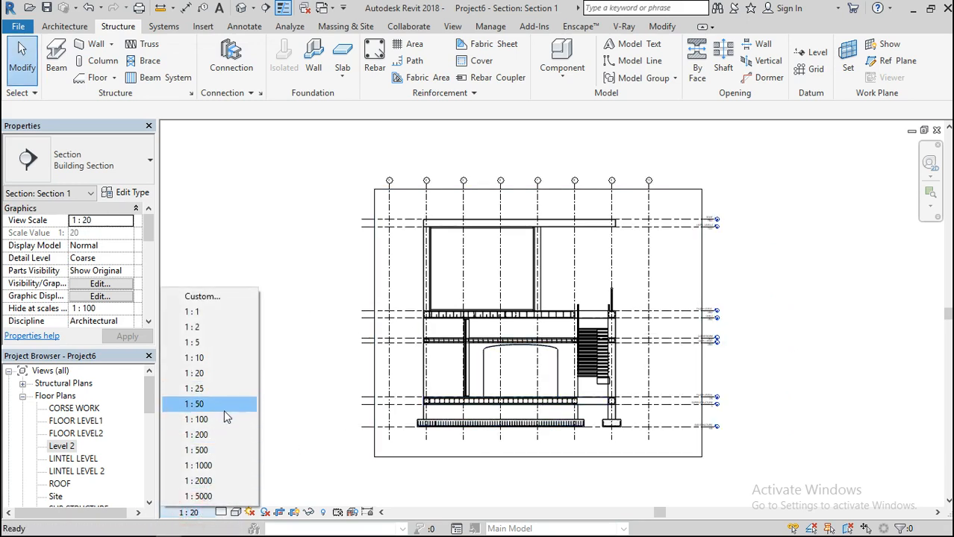
pyautogui.click(223, 410)
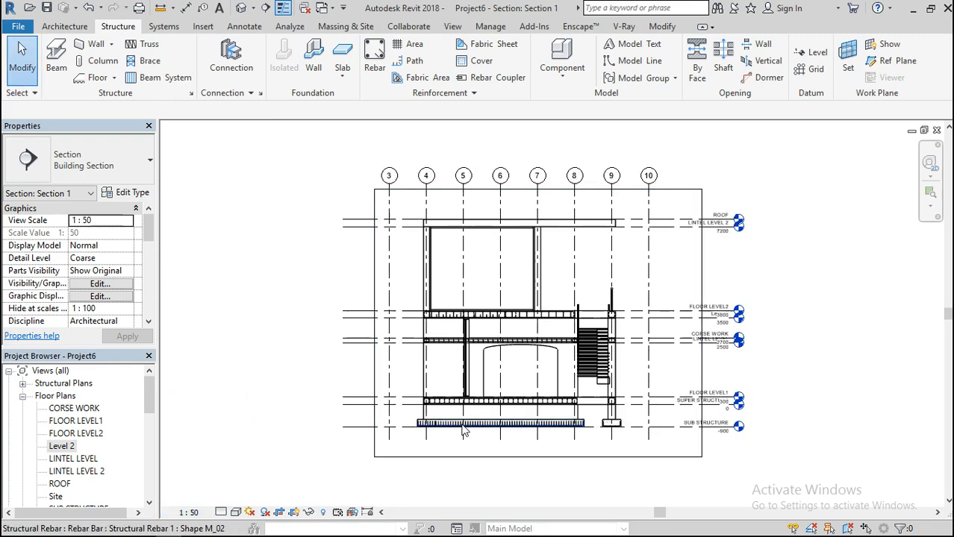
# - Examine the rebar in the foundation, floor beams and slab edges in the section view
pyautogui.scroll(5, 463, 432)
pyautogui.scroll(2, 377, 375)
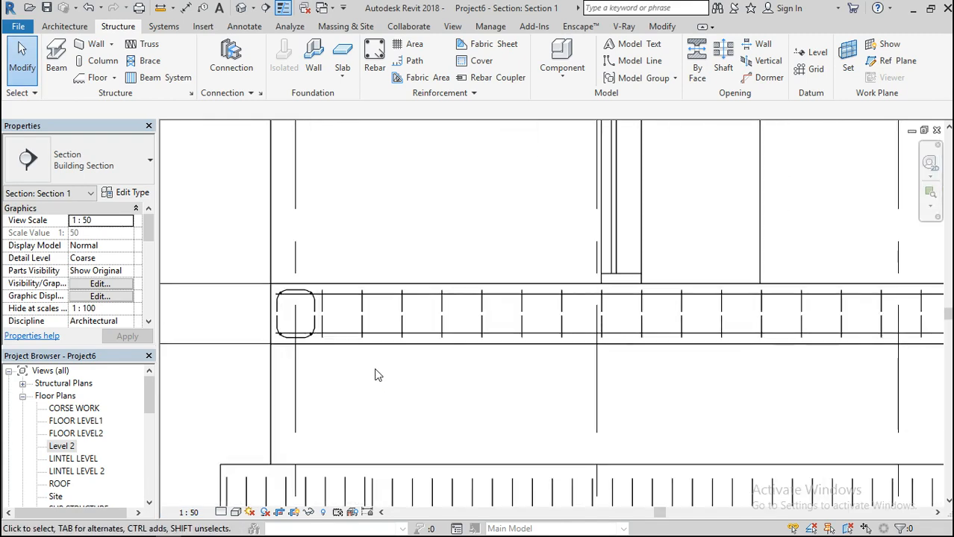
pyautogui.scroll(1, 377, 375)
pyautogui.scroll(-3, 377, 375)
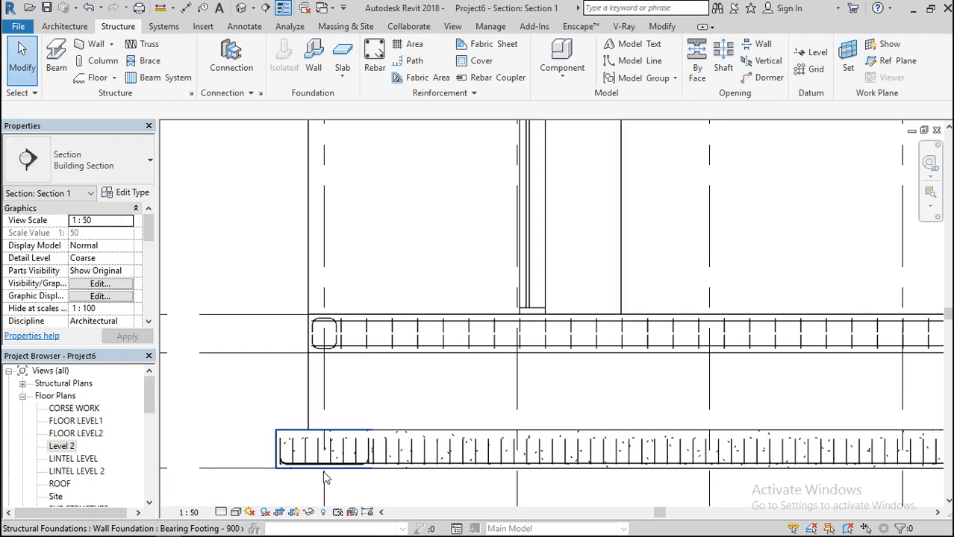
pyautogui.scroll(-4, 382, 436)
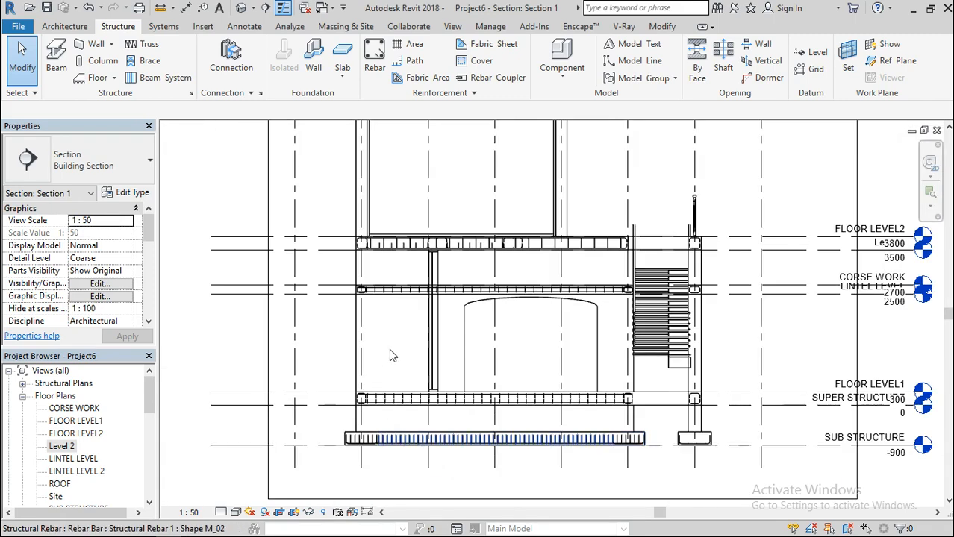
pyautogui.scroll(5, 389, 293)
pyautogui.scroll(-3, 247, 329)
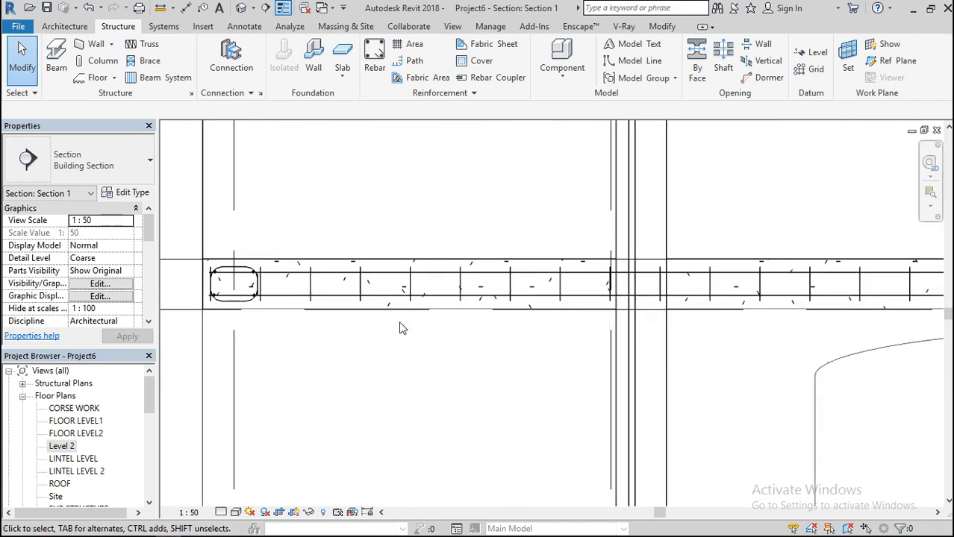
# - Examine the beam stirrups and the hooked slab area reinforcement along the Level 2 floor in the section view
pyautogui.scroll(-3, 402, 328)
pyautogui.scroll(5, 402, 312)
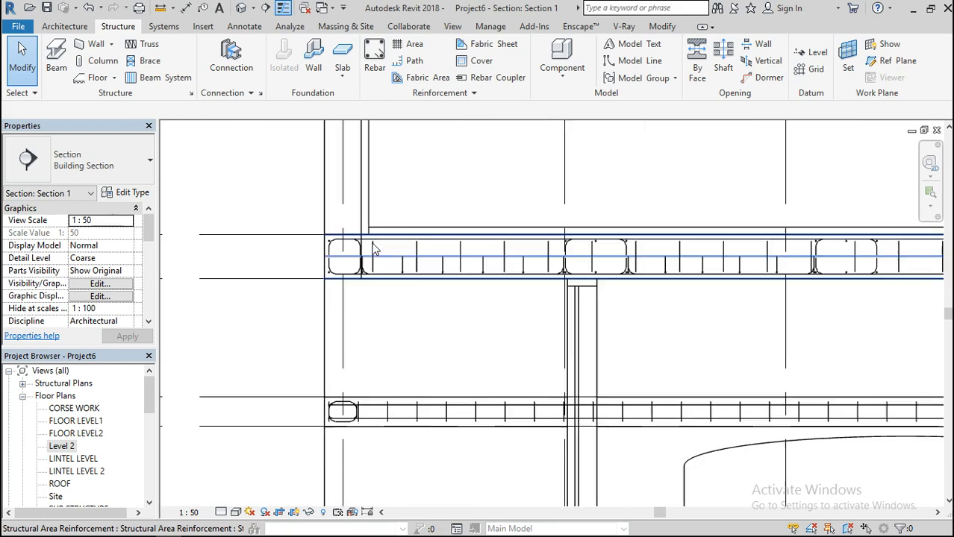
pyautogui.scroll(-2, 442, 299)
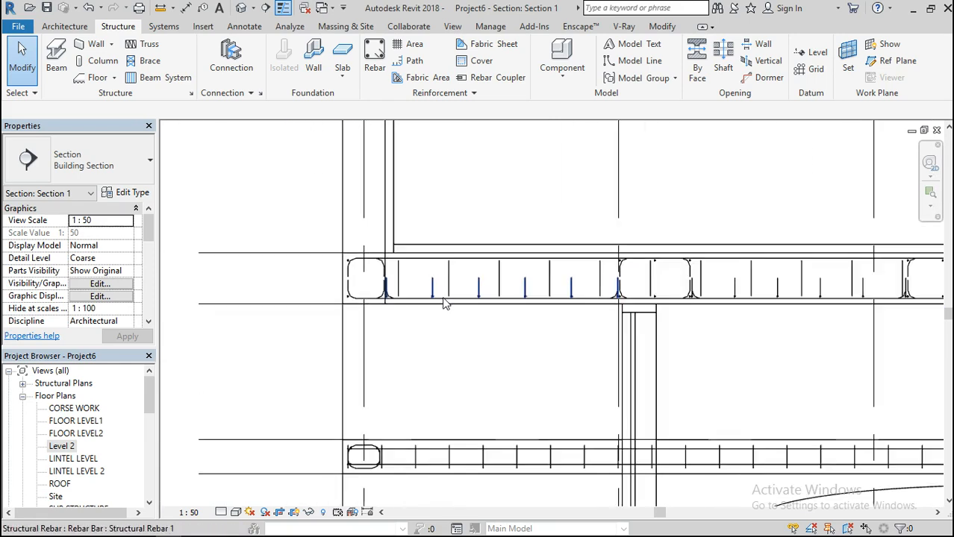
pyautogui.scroll(4, 640, 289)
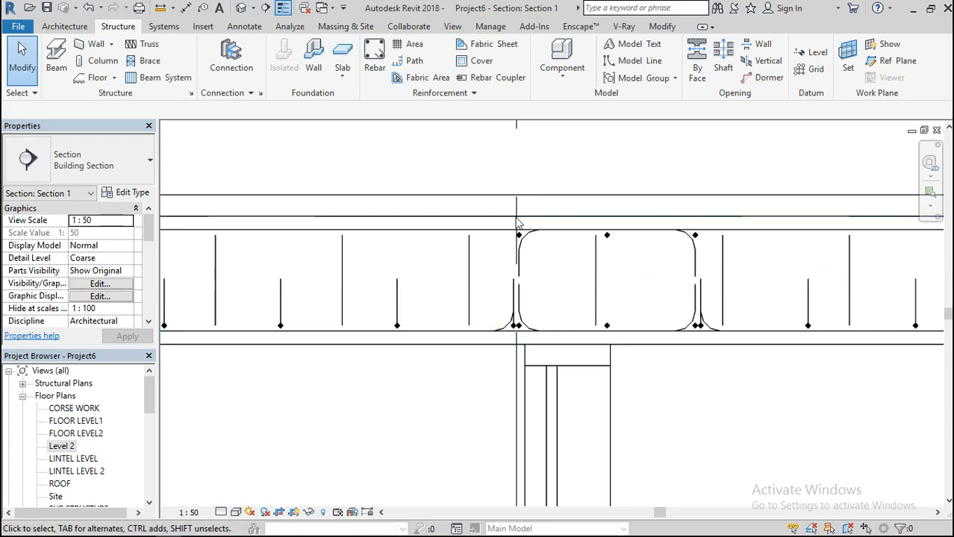
pyautogui.scroll(-3, 586, 246)
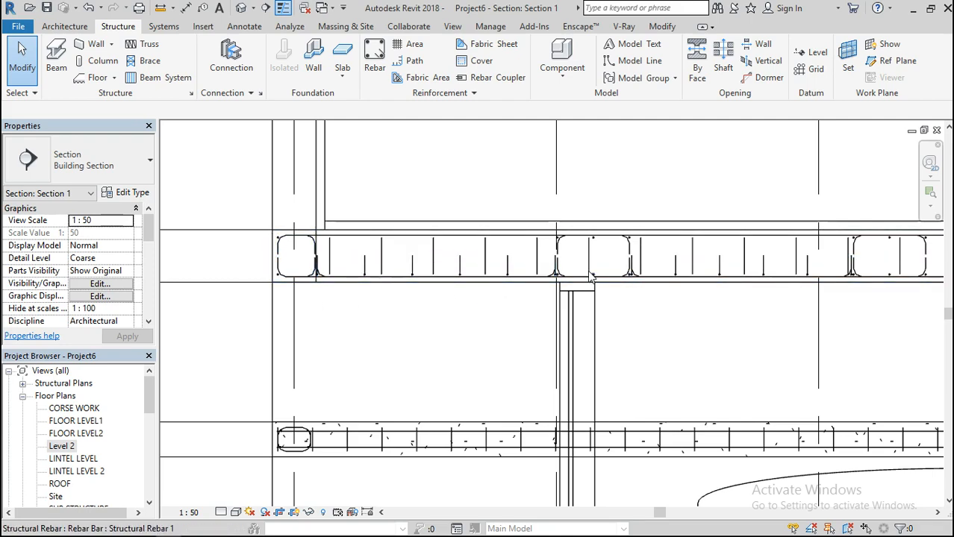
pyautogui.scroll(-2, 580, 275)
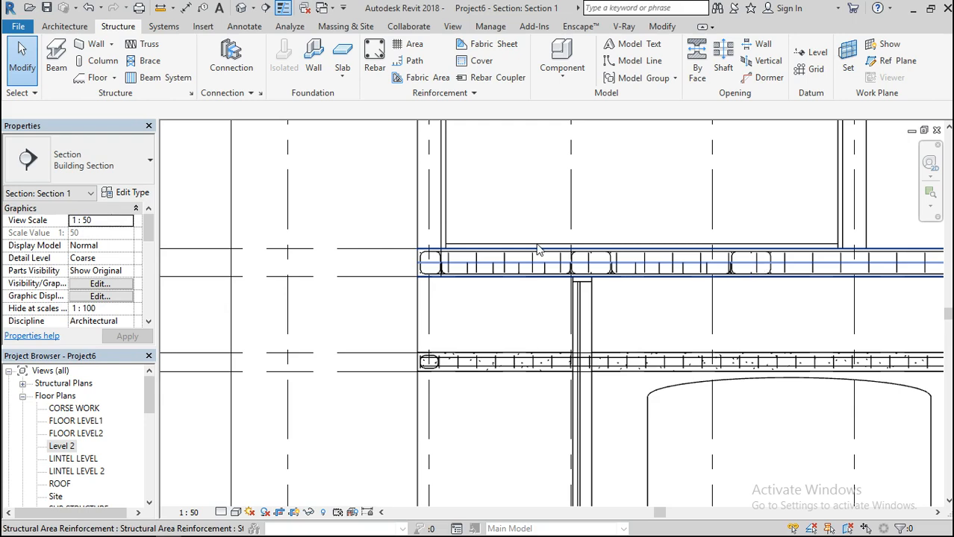
pyautogui.scroll(-5, 537, 245)
pyautogui.scroll(2, 771, 254)
pyautogui.scroll(4, 772, 255)
pyautogui.scroll(-3, 524, 253)
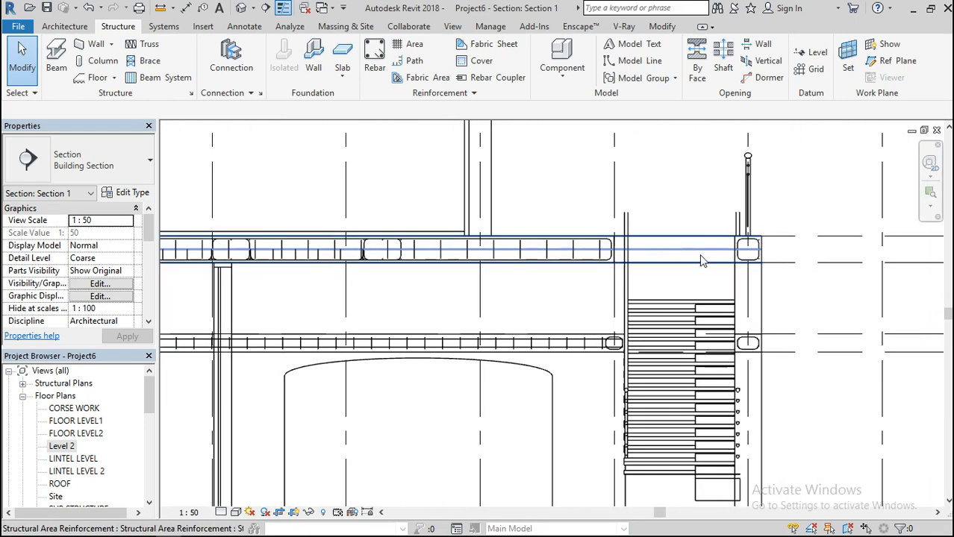
# - Inspect the Level 2 edge beam rebar beside the staircase and the beam-to-slab bar junction above the door in the section
pyautogui.scroll(5, 754, 267)
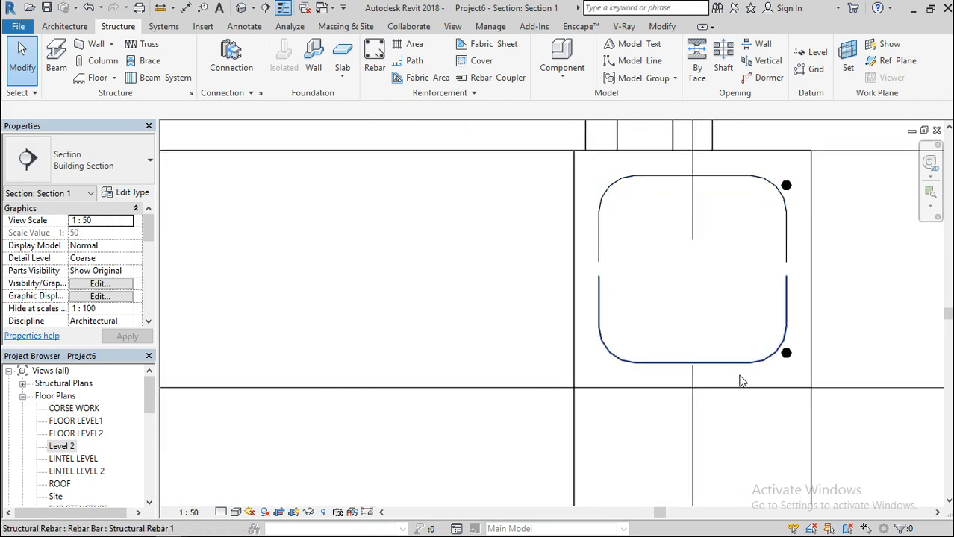
pyautogui.scroll(-5, 677, 346)
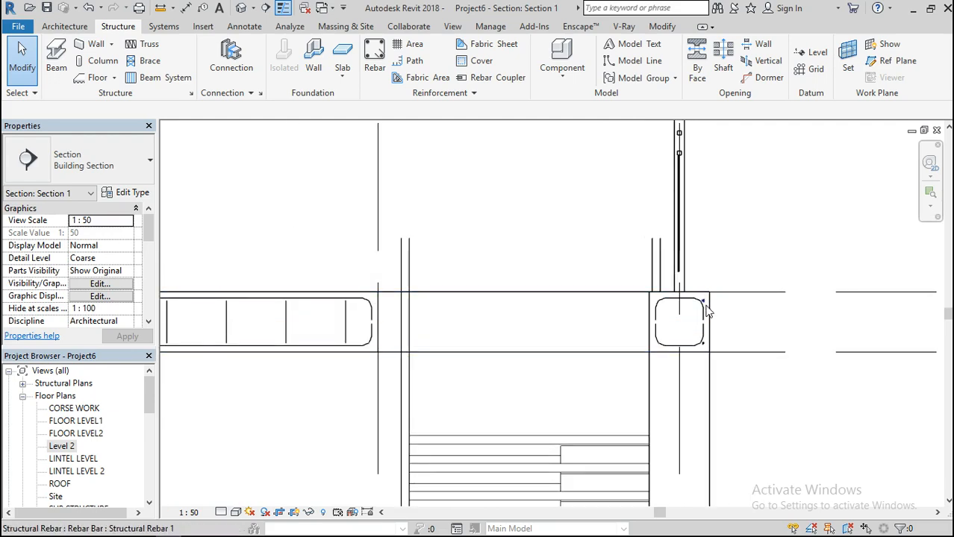
pyautogui.scroll(-3, 707, 310)
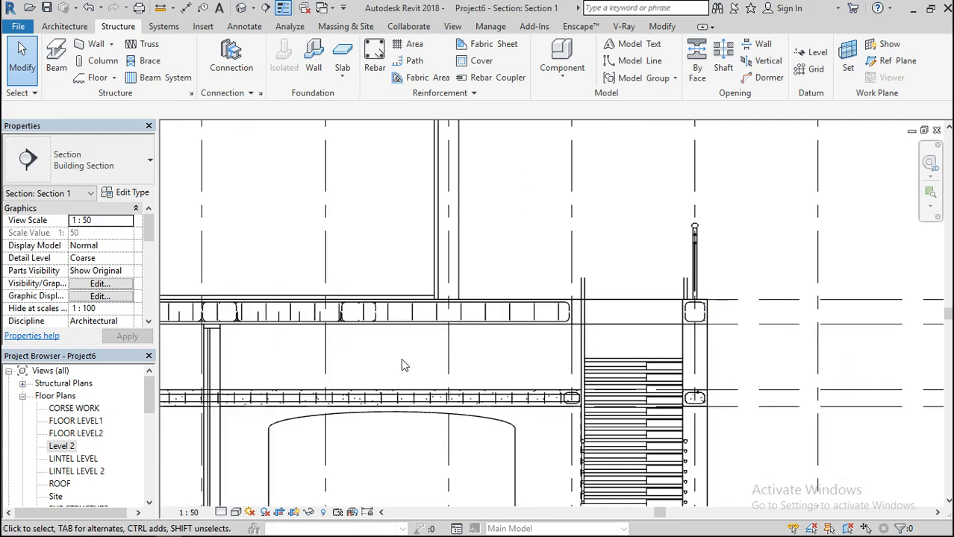
pyautogui.scroll(-2, 441, 339)
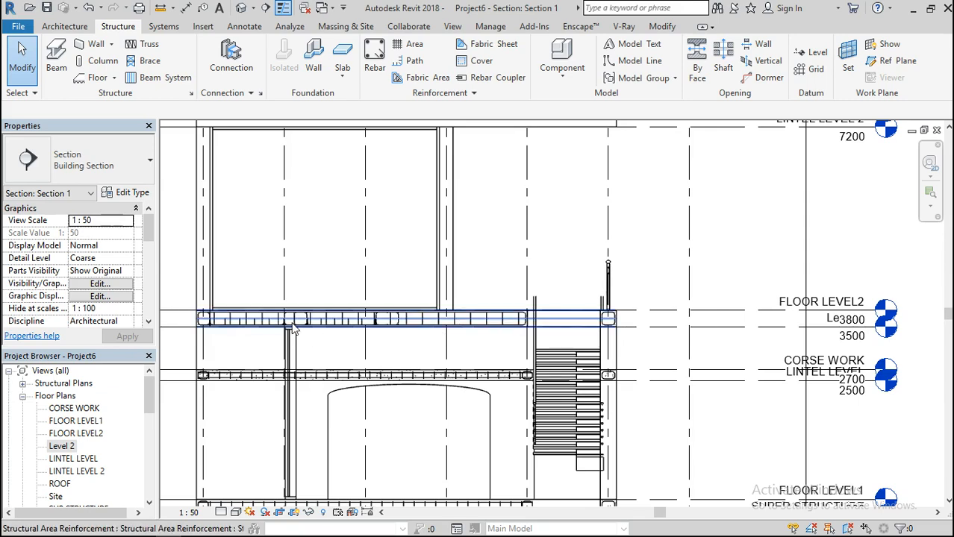
pyautogui.scroll(5, 293, 330)
pyautogui.scroll(2, 292, 329)
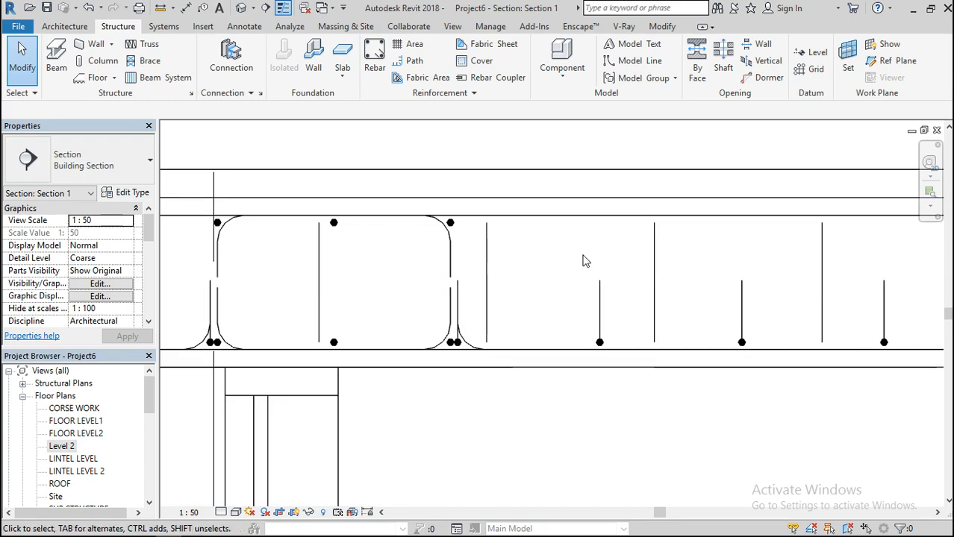
pyautogui.scroll(-5, 584, 260)
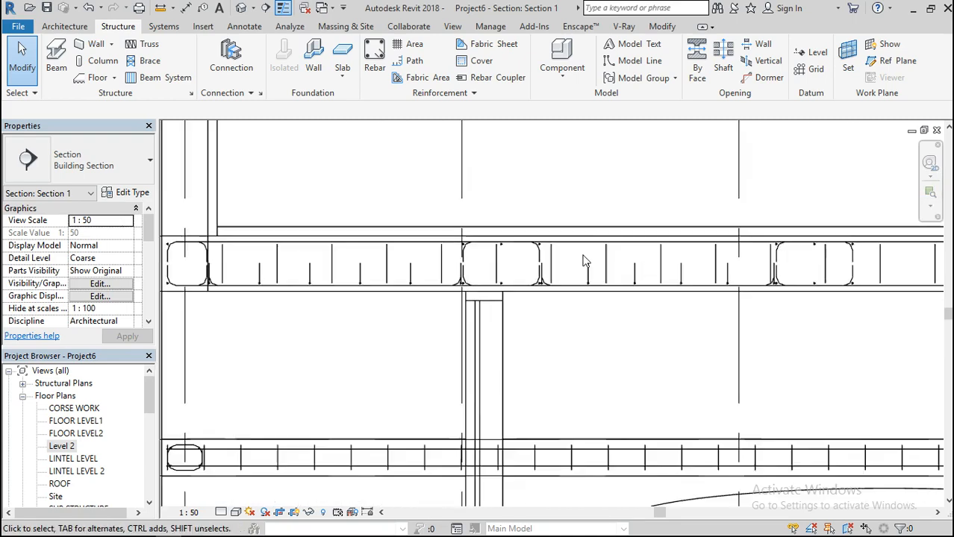
pyautogui.scroll(-3, 448, 257)
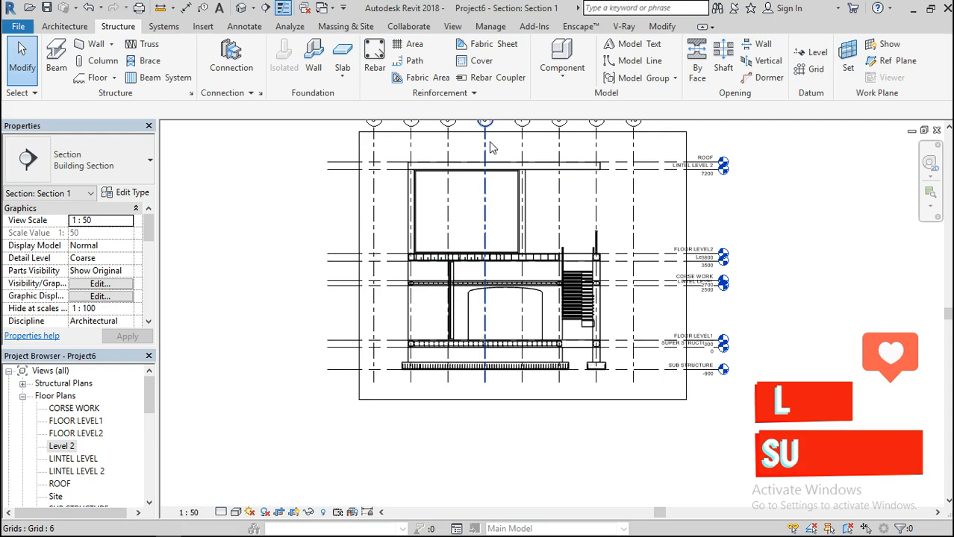
# - Inspect the footing and ground beam rebar near grid 9, and review the lintel and floor reinforcement across the whole section
pyautogui.scroll(3, 492, 149)
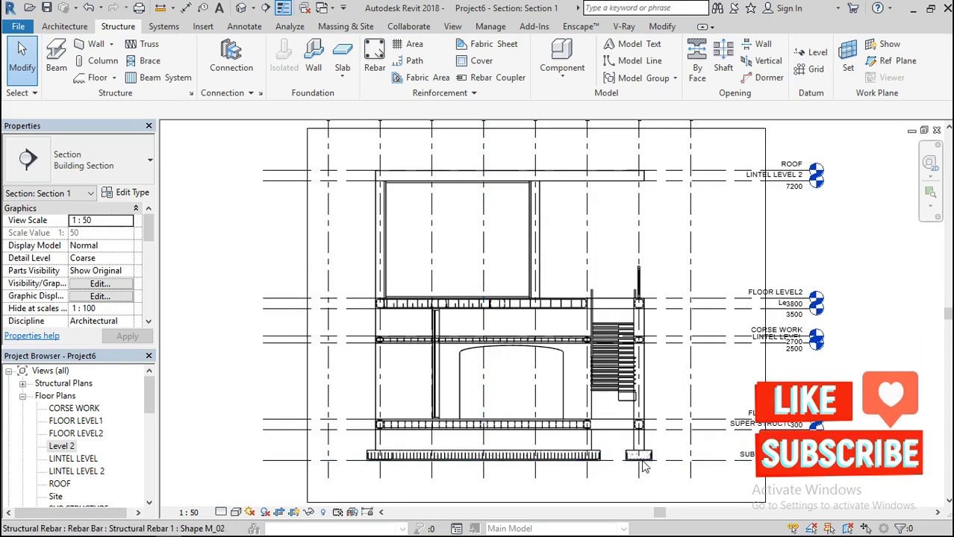
pyautogui.scroll(2, 643, 466)
pyautogui.scroll(4, 643, 465)
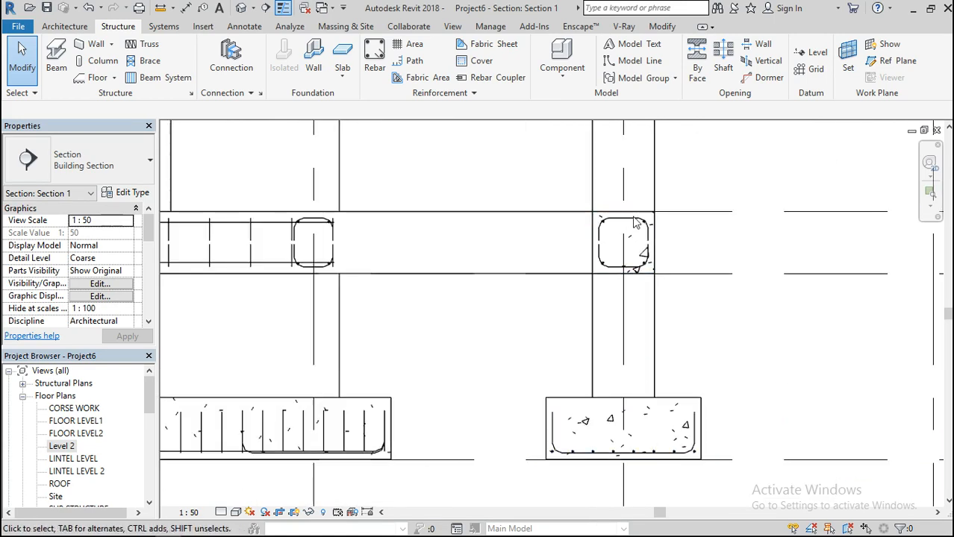
pyautogui.scroll(-6, 660, 268)
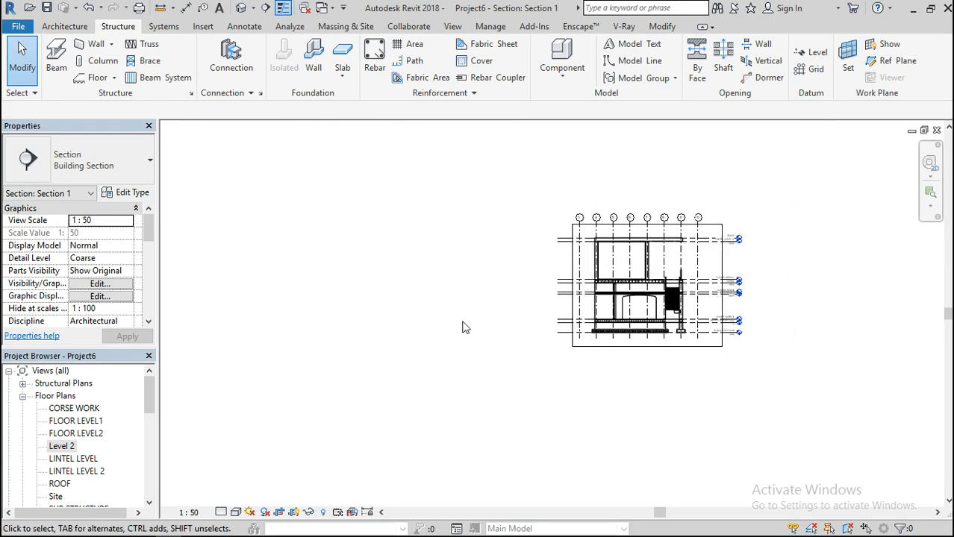
pyautogui.scroll(4, 762, 321)
pyautogui.scroll(-3, 767, 333)
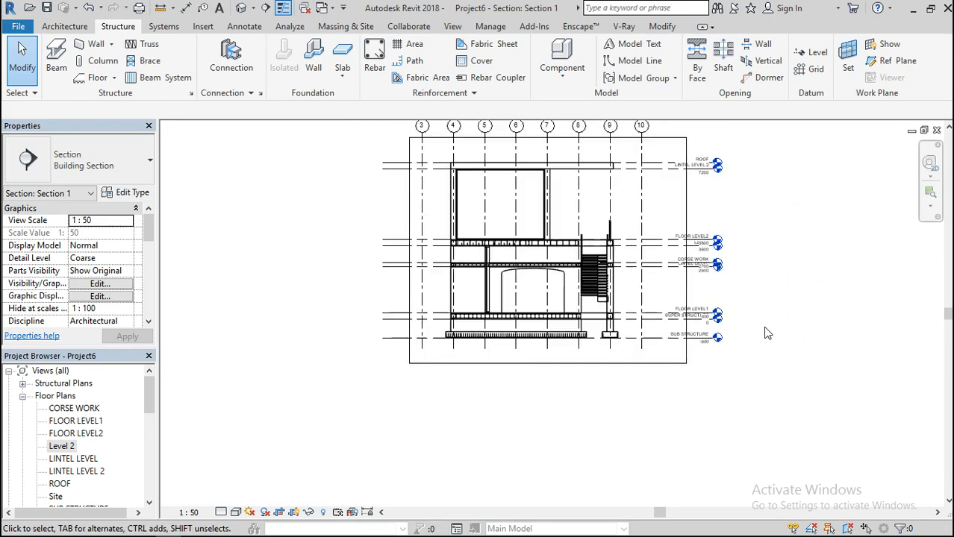
pyautogui.scroll(3, 574, 335)
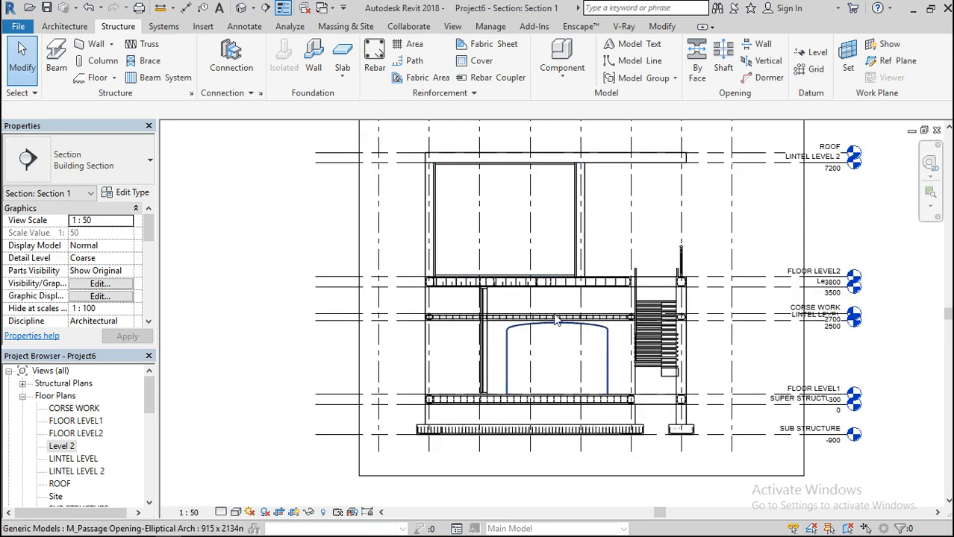
pyautogui.scroll(4, 569, 343)
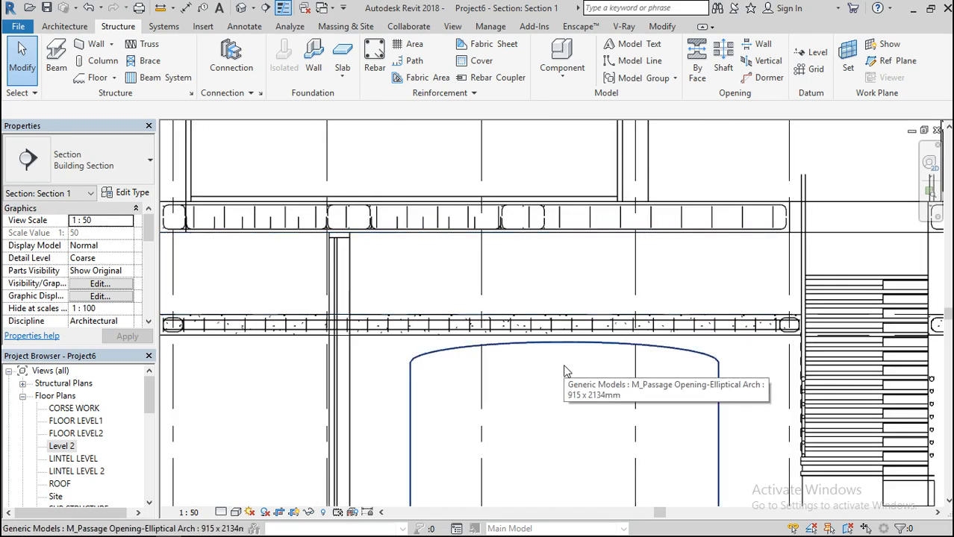
pyautogui.scroll(-5, 565, 371)
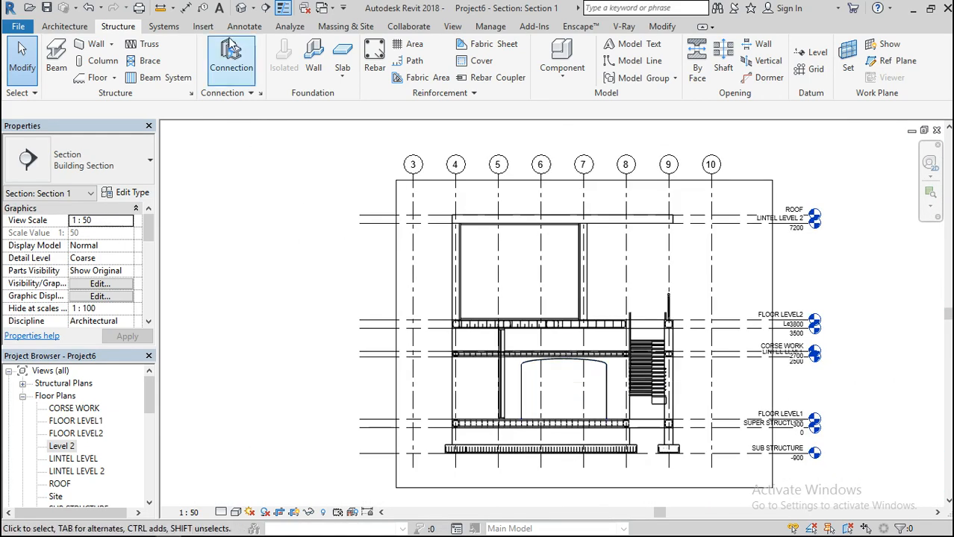
# - Open the default 3D view and examine the rebar in the Level 2 slab, beams, foundations and around the staircase
pyautogui.click(239, 8)
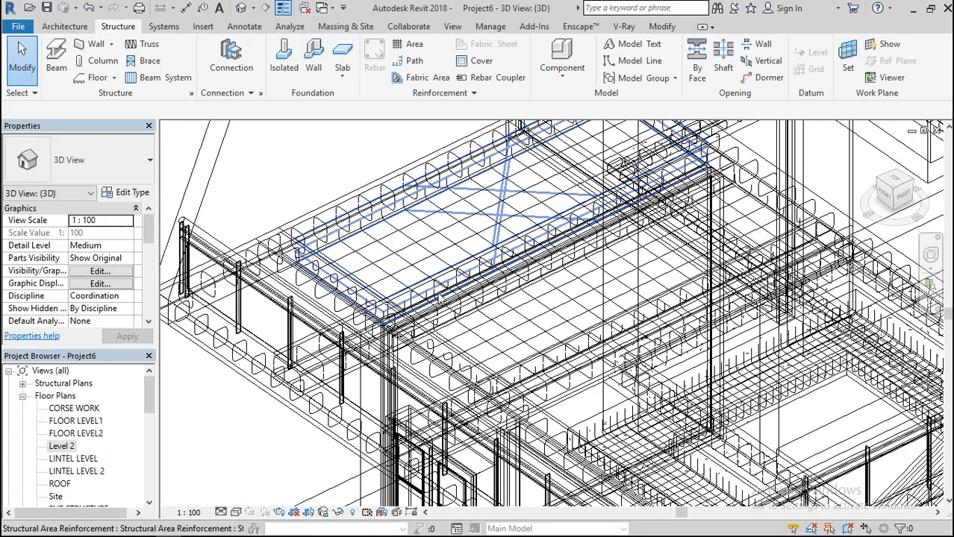
pyautogui.scroll(-3, 377, 291)
pyautogui.scroll(-1, 486, 362)
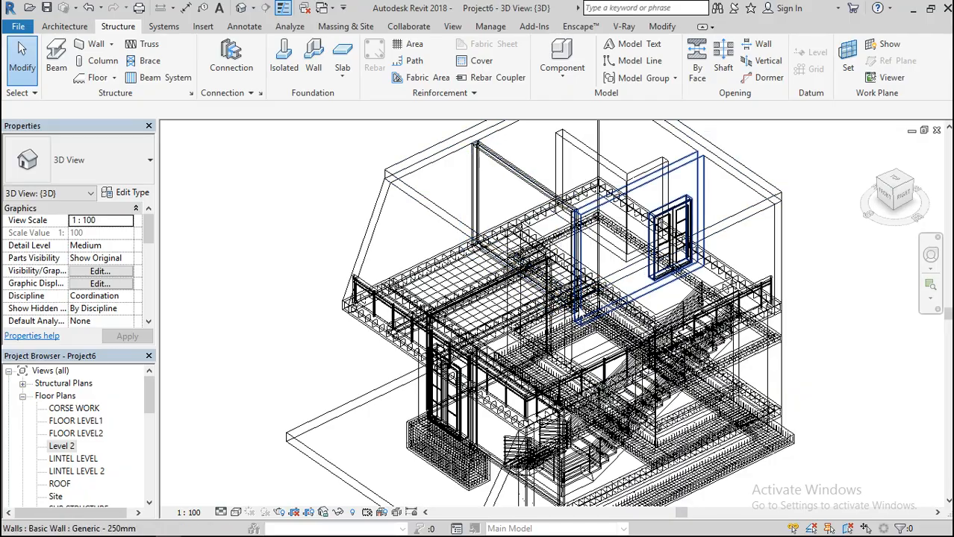
pyautogui.scroll(-2, 505, 366)
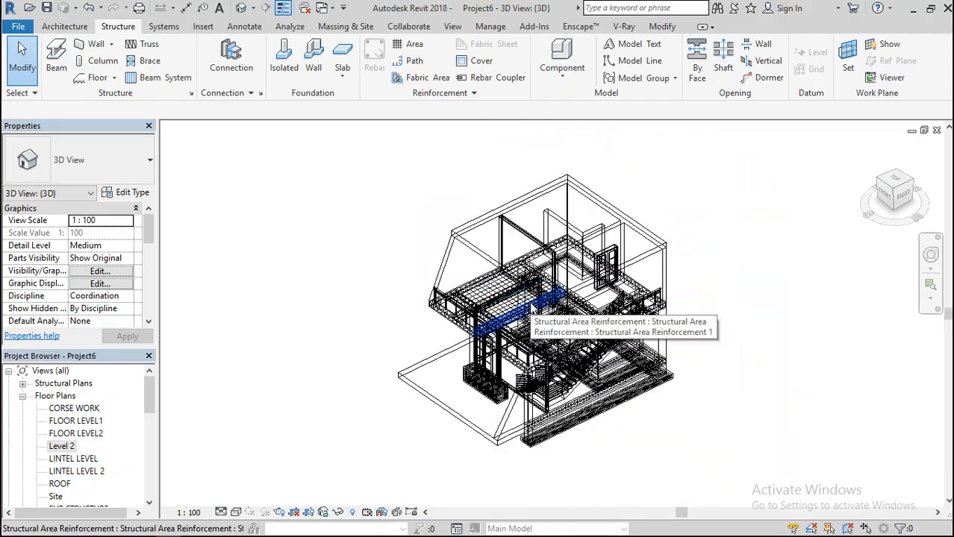
pyautogui.scroll(3, 500, 366)
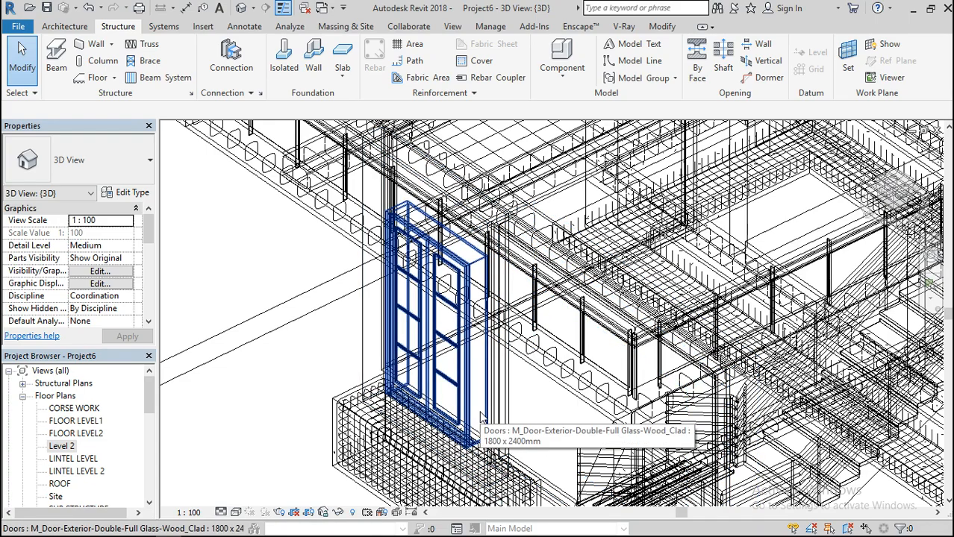
pyautogui.scroll(-5, 481, 418)
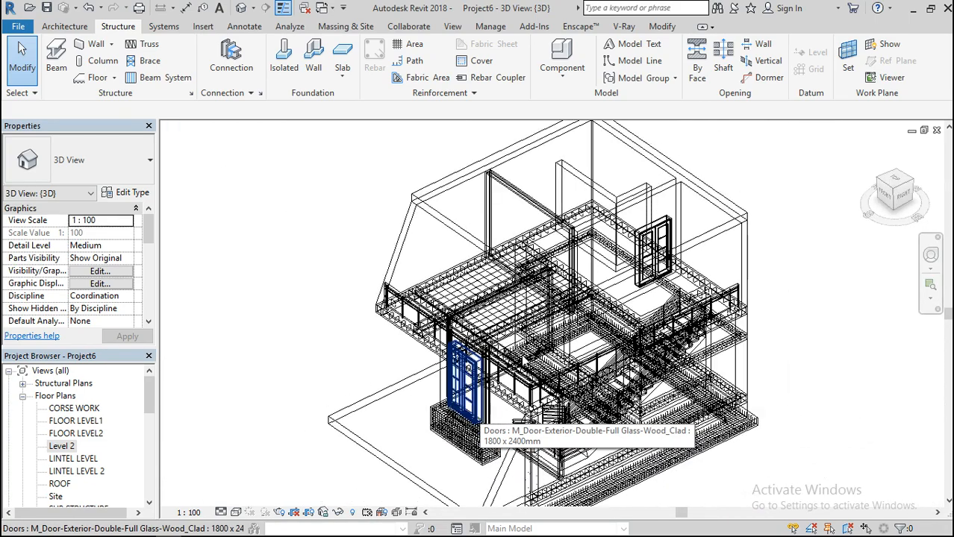
pyautogui.scroll(-3, 507, 258)
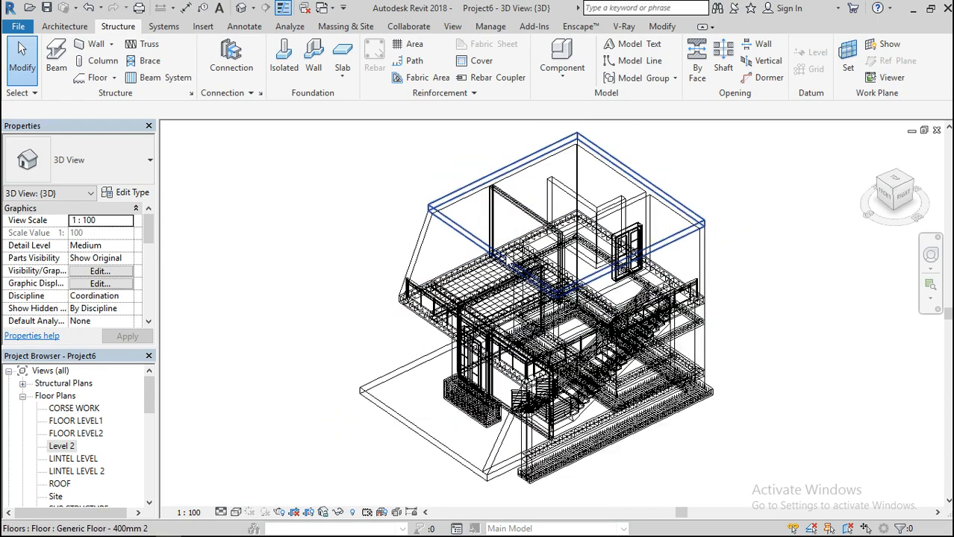
pyautogui.scroll(5, 501, 230)
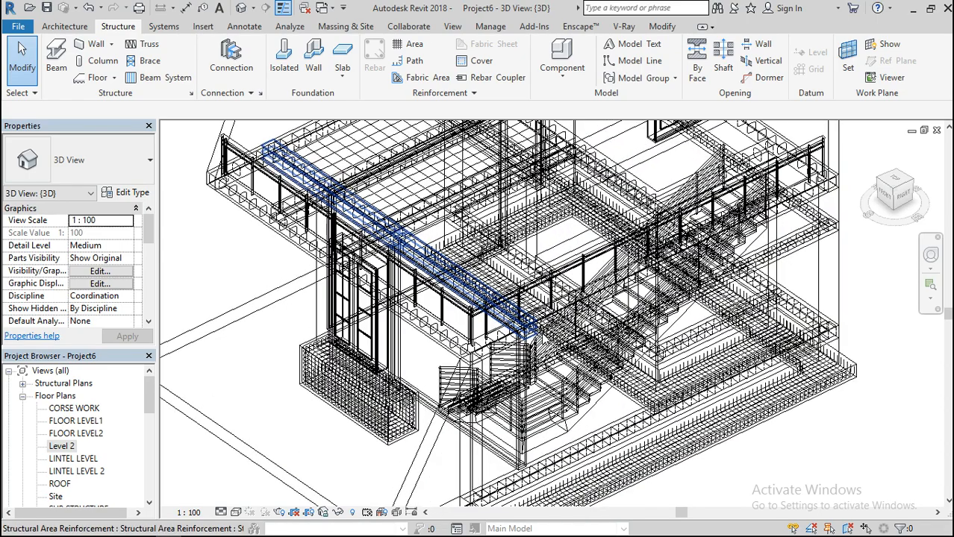
pyautogui.scroll(-5, 549, 400)
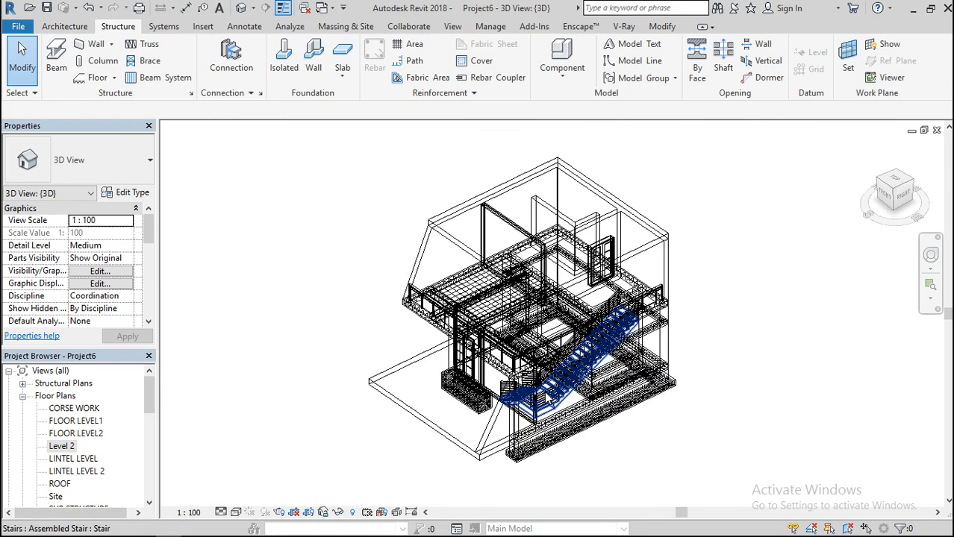